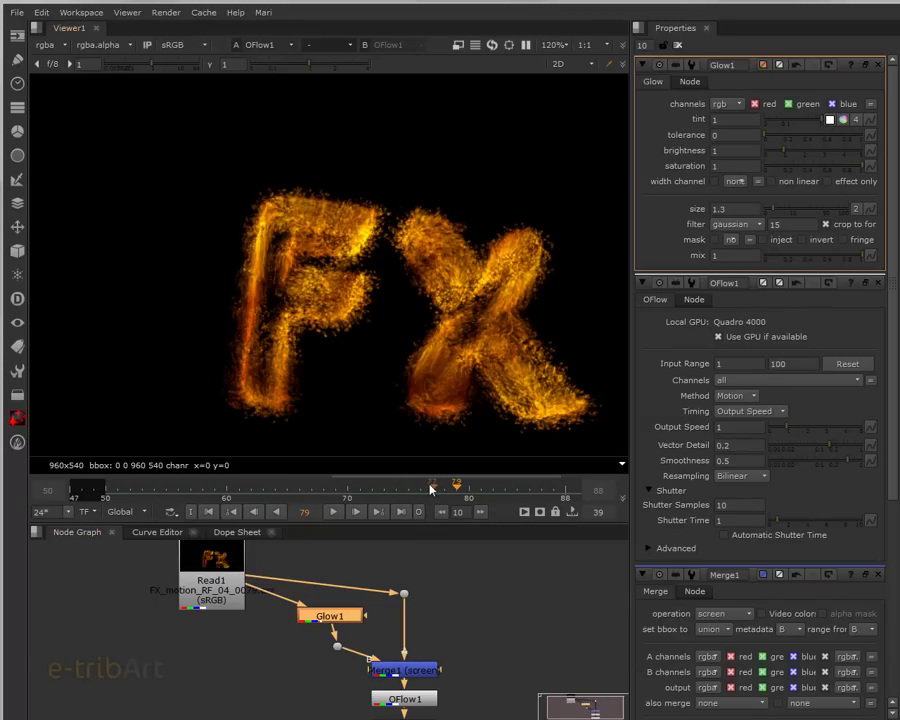
- Scrub through the glowing FX render frames, then play the letter animation from the start
drag(431, 489, 509, 490)
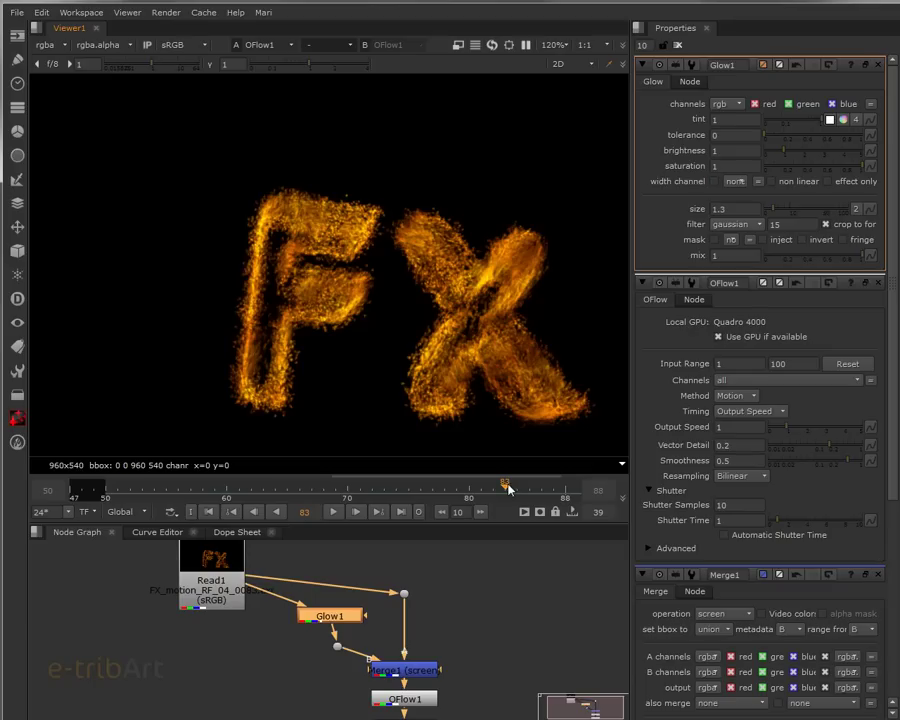
mouse_move(504, 488)
mouse_down()
mouse_move(540, 488)
mouse_move(144, 488)
mouse_move(532, 488)
mouse_move(320, 488)
mouse_move(221, 476)
mouse_move(140, 488)
mouse_move(530, 488)
mouse_up()
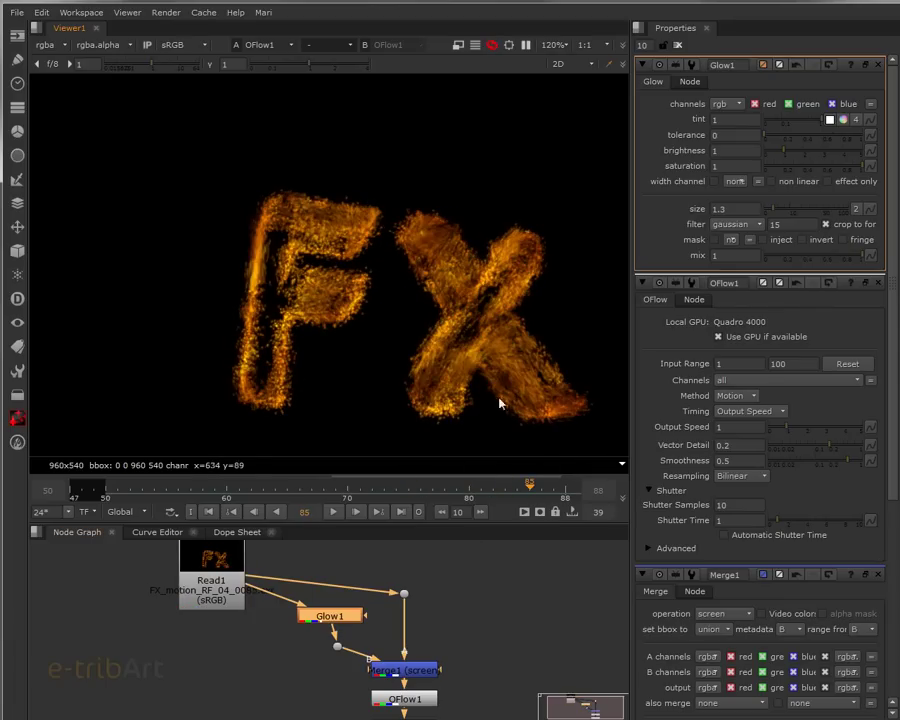
mouse_move(430, 487)
mouse_down()
mouse_move(353, 484)
mouse_move(490, 482)
mouse_up()
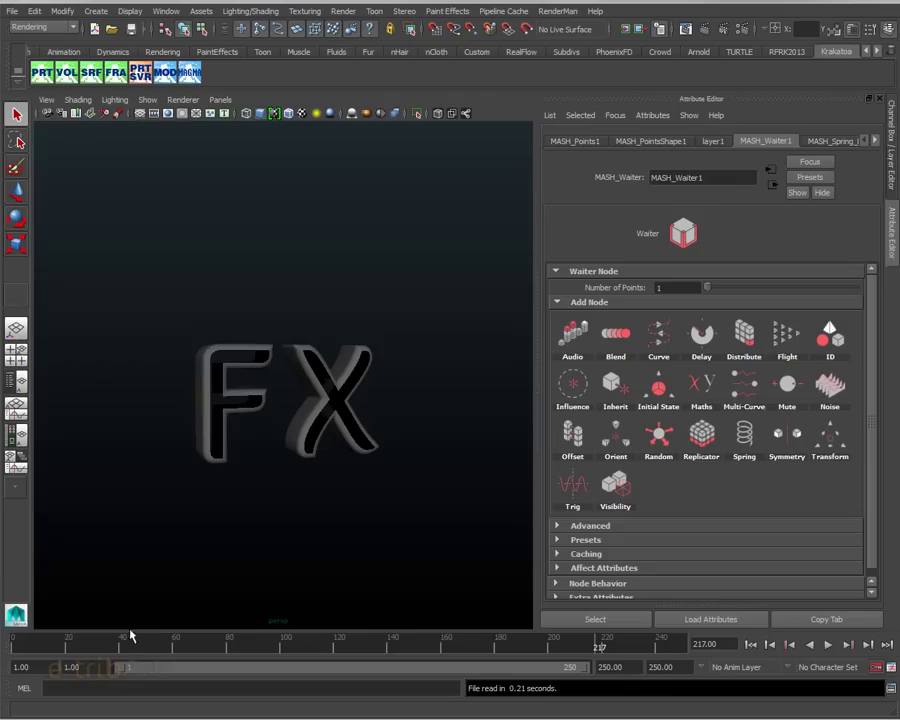
click(84, 649)
key(alt+v)
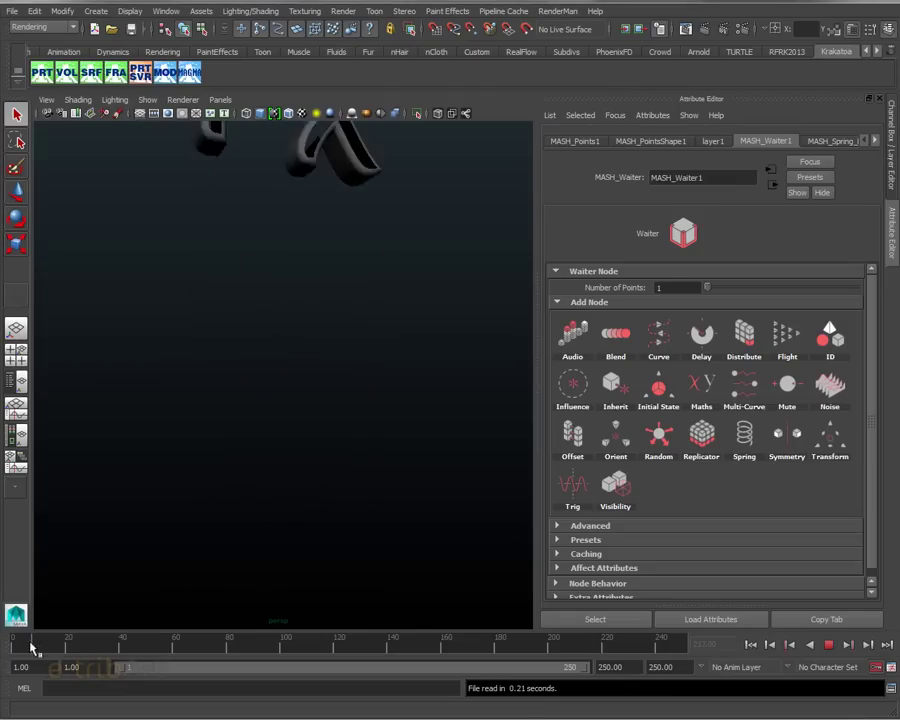
drag(170, 647, 392, 645)
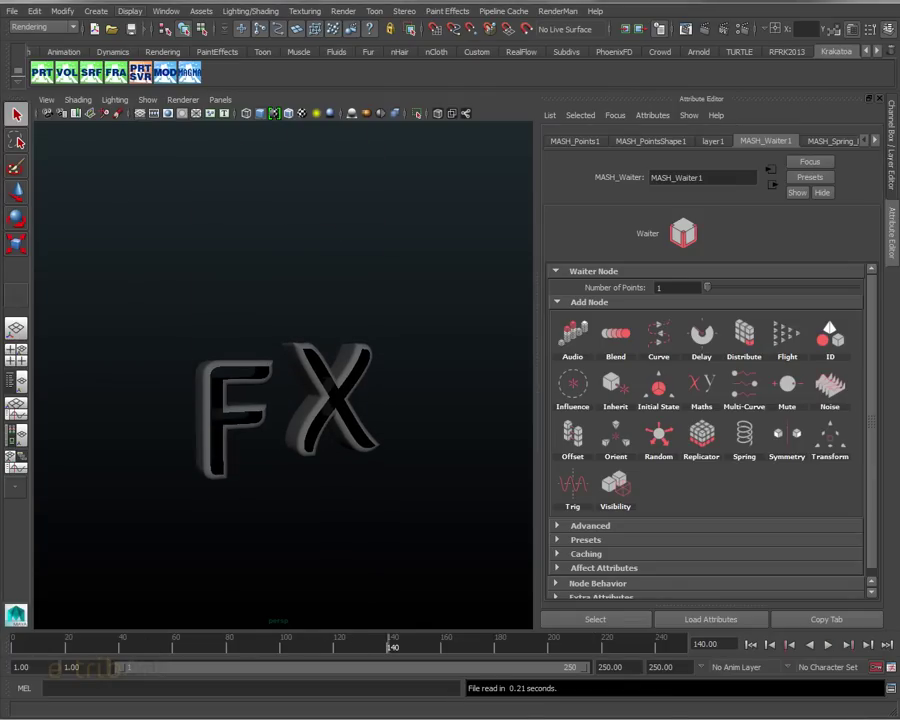
- Dismiss the Create menu, then select the F letter and then the X letter
click(106, 13)
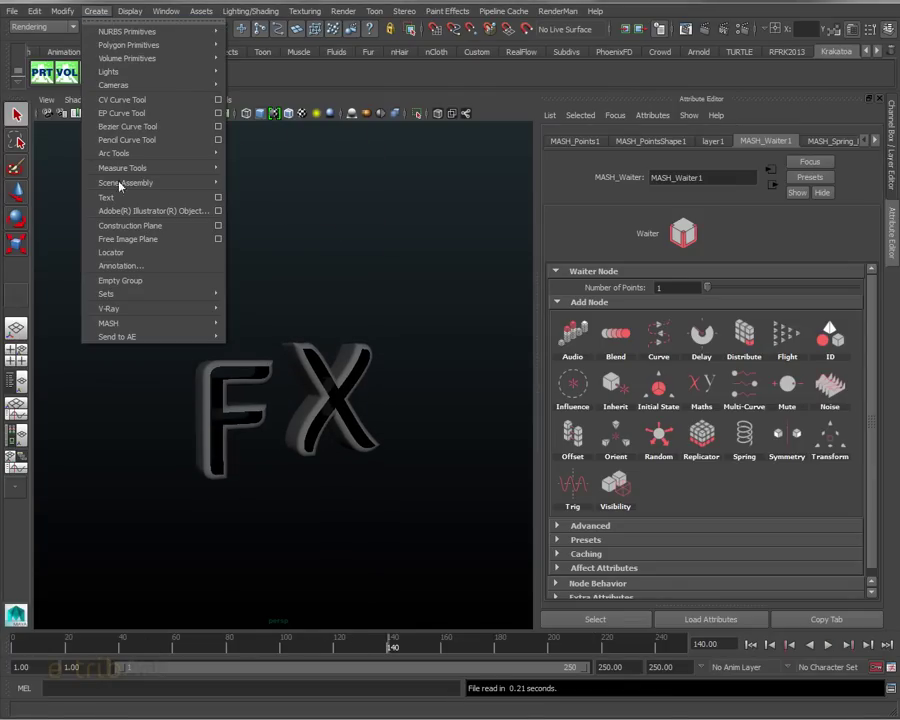
click(384, 292)
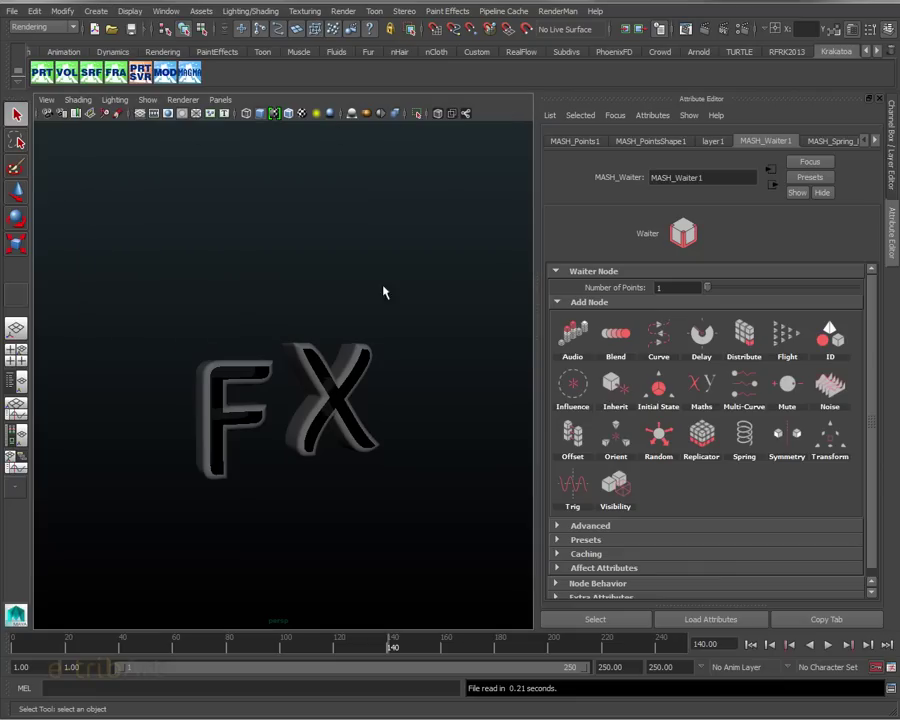
click(222, 387)
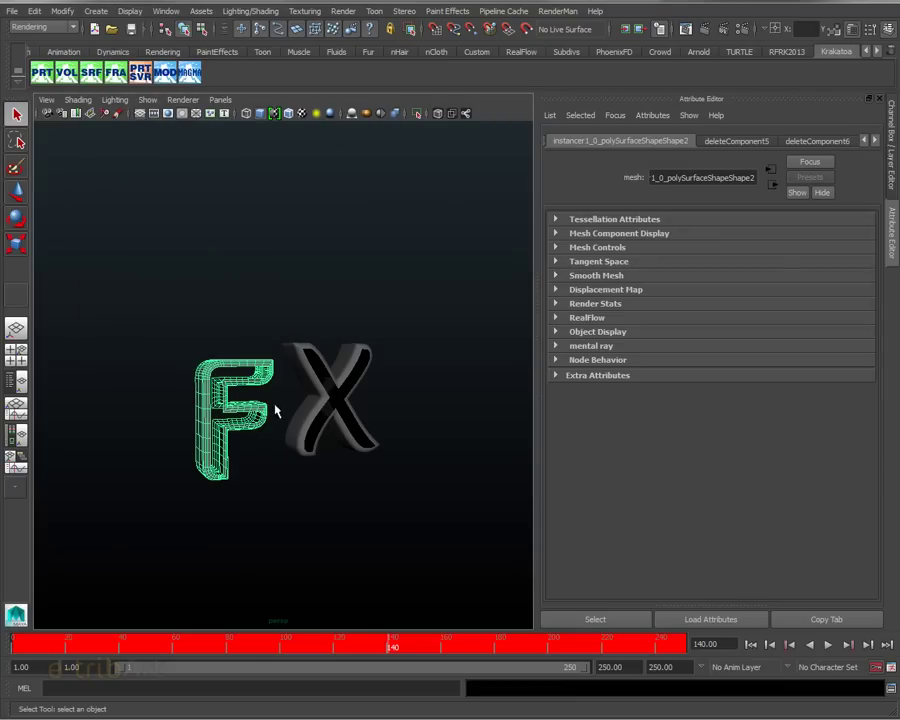
alt+drag(252, 470, 227, 456)
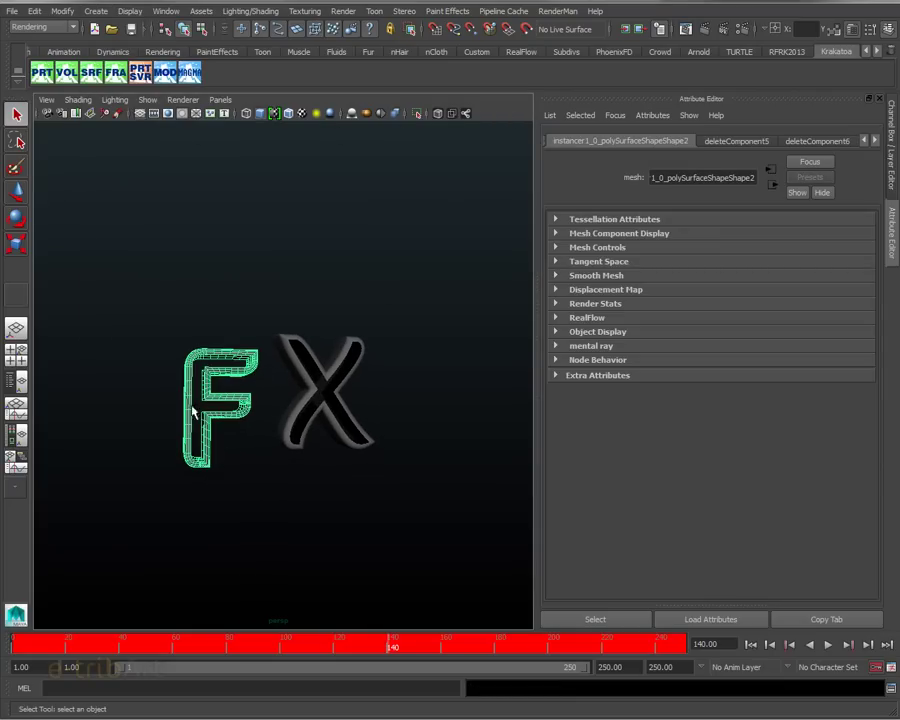
click(324, 397)
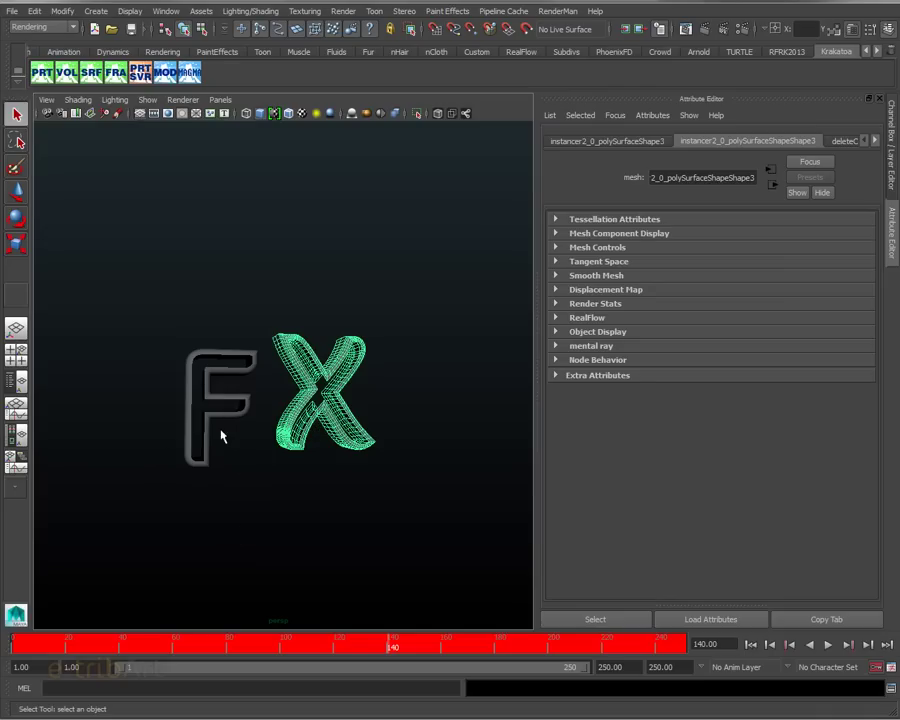
- Rewind to frame 1, show the Waiter node's settings and reframe the FX letters
mouse_move(74, 645)
mouse_down()
mouse_move(16, 645)
mouse_move(263, 650)
mouse_up()
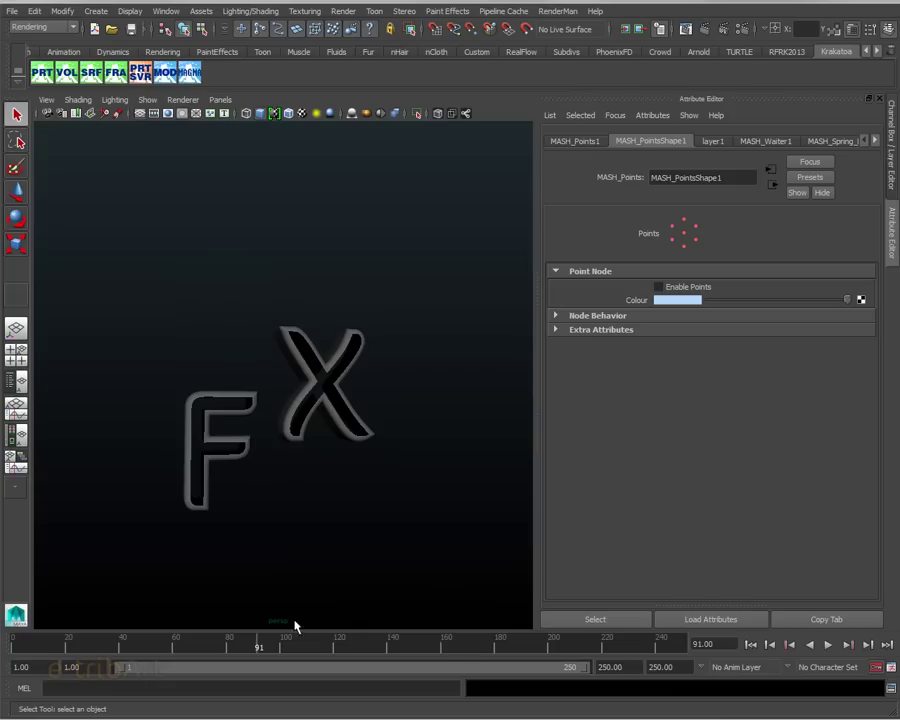
drag(269, 645, 5, 640)
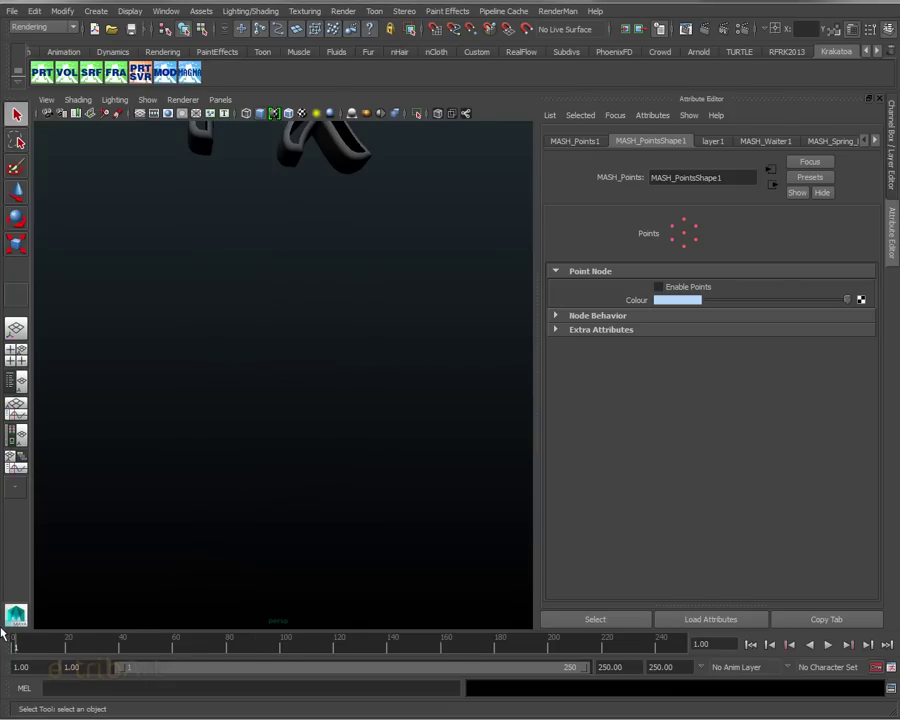
click(765, 141)
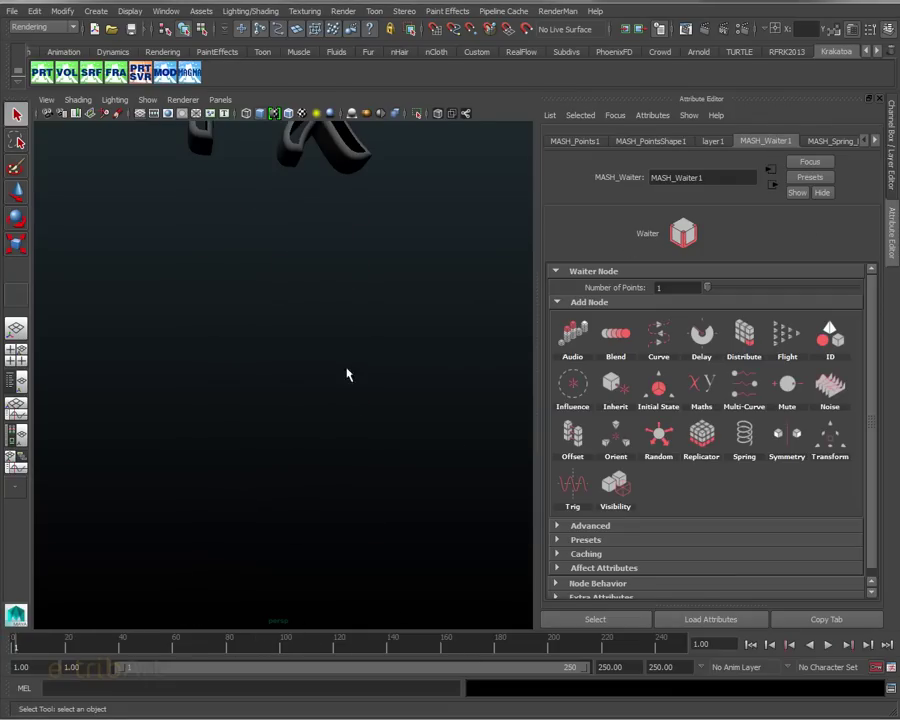
mouse_move(355, 397)
alt+middle_down()
mouse_move(373, 404)
mouse_move(372, 426)
alt+middle_up()
alt+drag(372, 426, 362, 430)
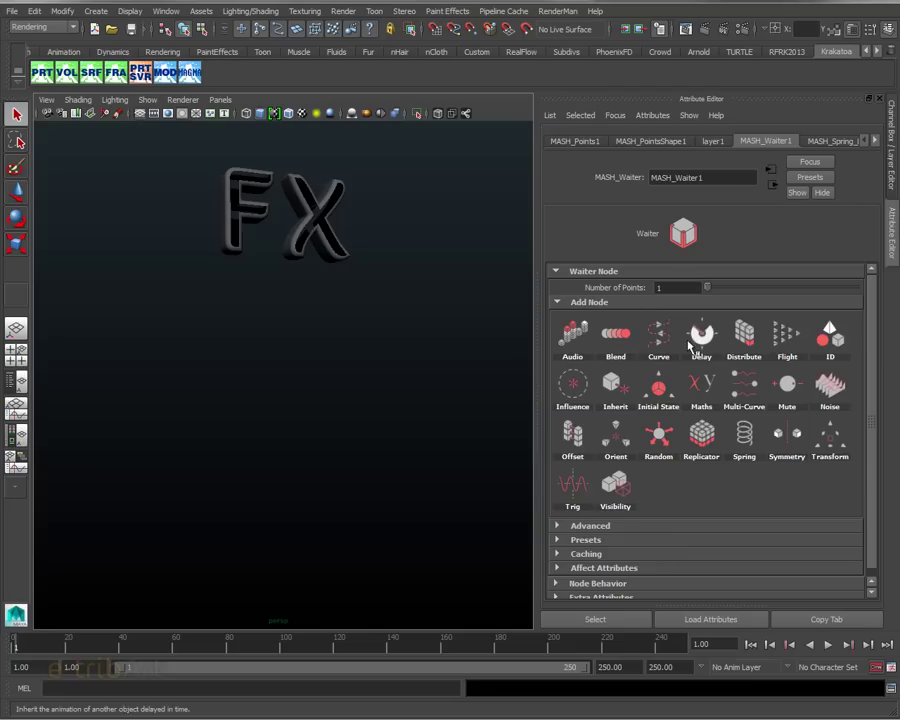
- Preview the letters falling toward frame 193 and reassembling in later frames
mouse_move(35, 645)
mouse_down()
mouse_move(533, 636)
mouse_move(83, 602)
mouse_move(42, 622)
mouse_move(15, 622)
mouse_up()
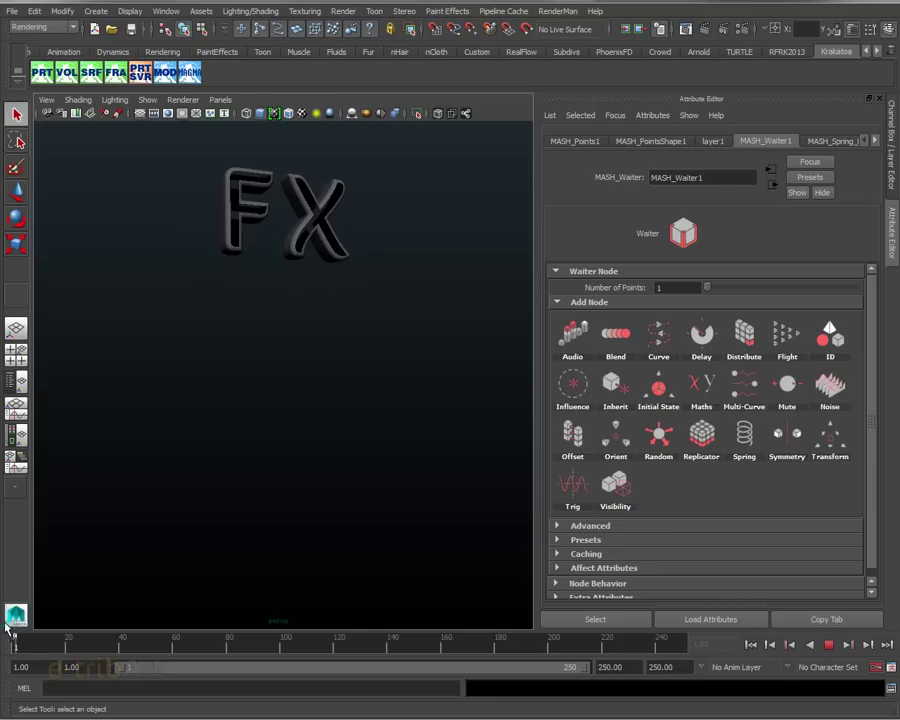
drag(15, 622, 15, 630)
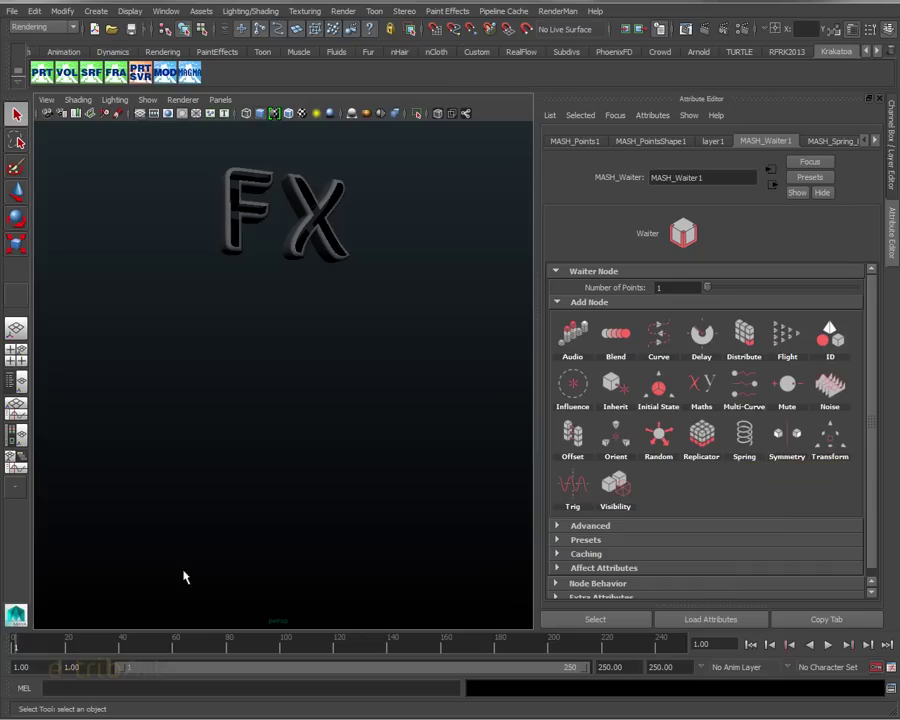
key(alt+v)
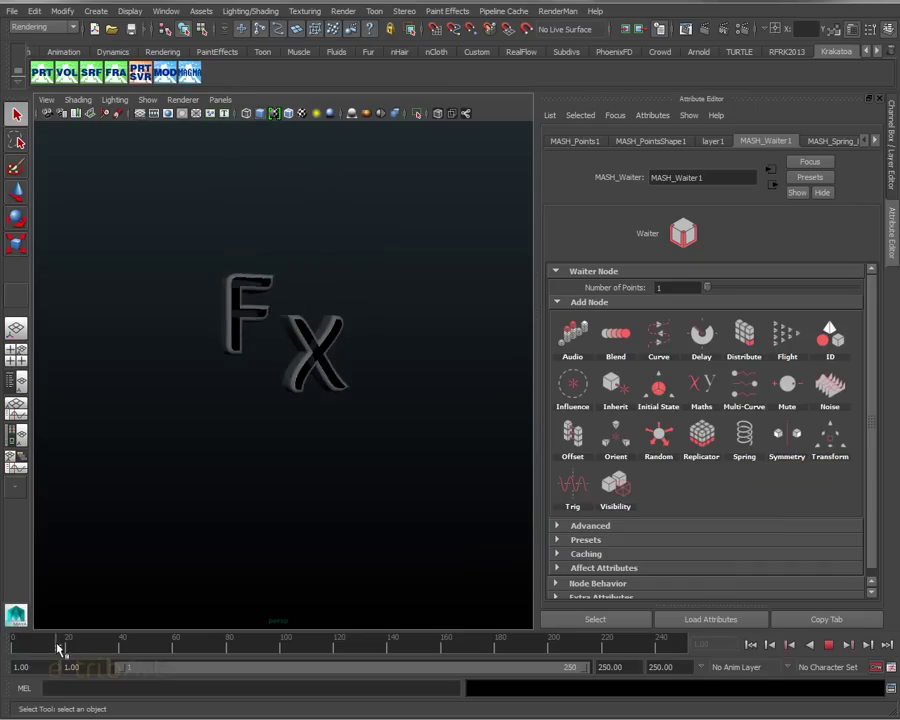
mouse_move(196, 656)
mouse_down()
mouse_move(406, 646)
mouse_move(434, 655)
mouse_move(126, 644)
mouse_move(252, 662)
mouse_move(651, 664)
mouse_move(316, 658)
mouse_move(12, 636)
mouse_move(390, 645)
mouse_move(603, 658)
mouse_move(14, 641)
mouse_up()
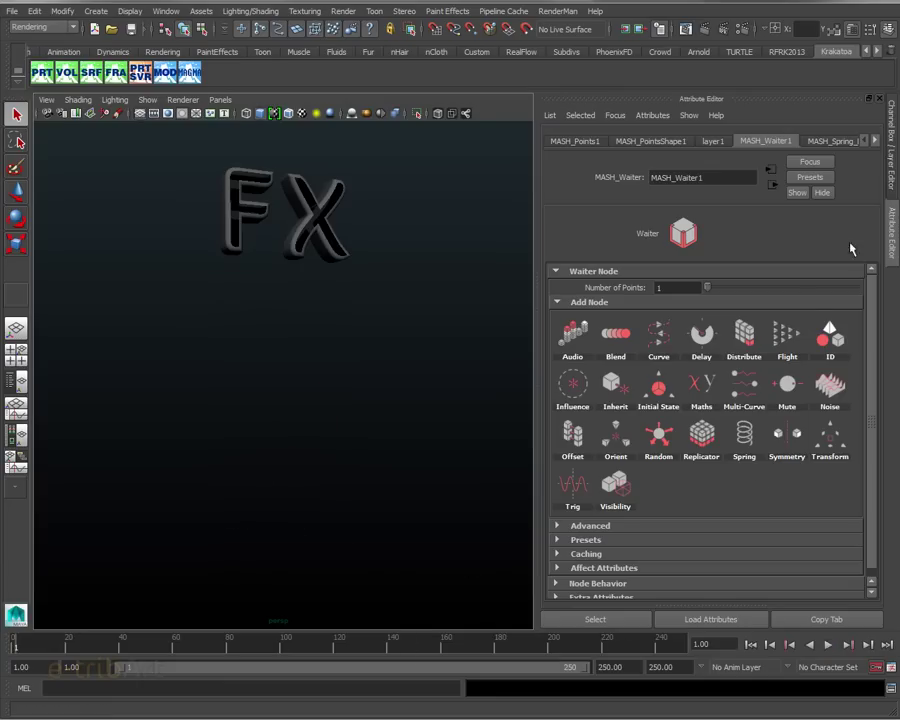
- Switch the right panel to the Channel Box/Layer Editor, then play and stop at frame 1
click(891, 150)
click(684, 442)
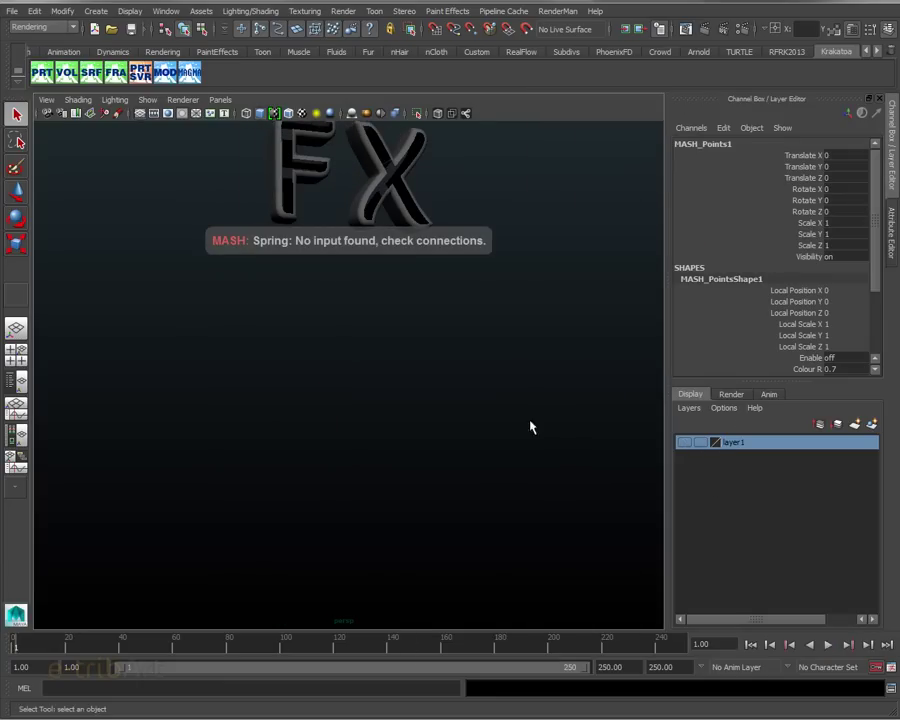
key(alt+v)
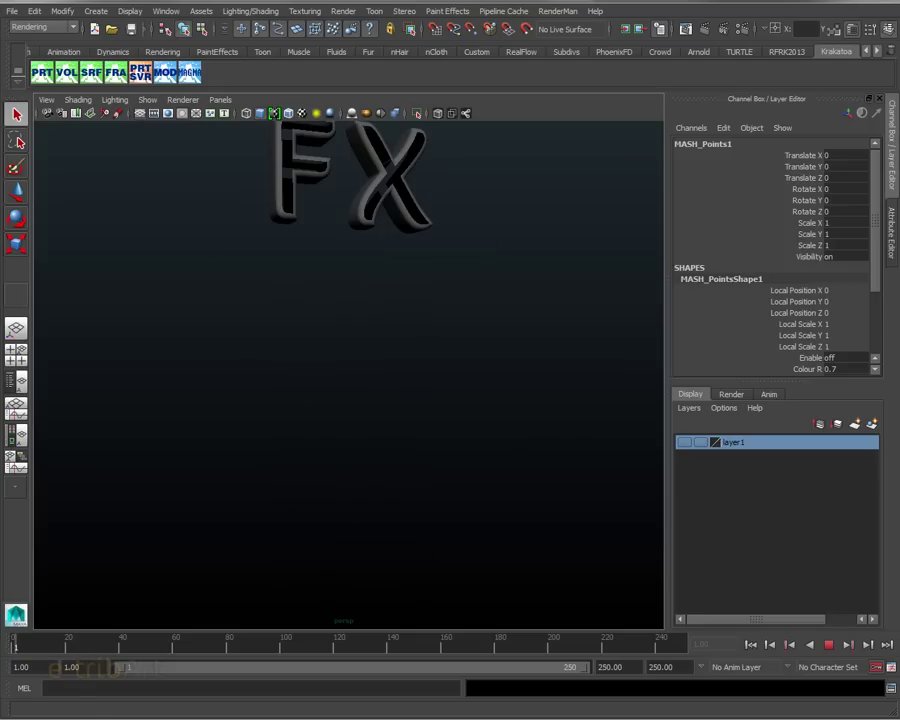
key(alt+v)
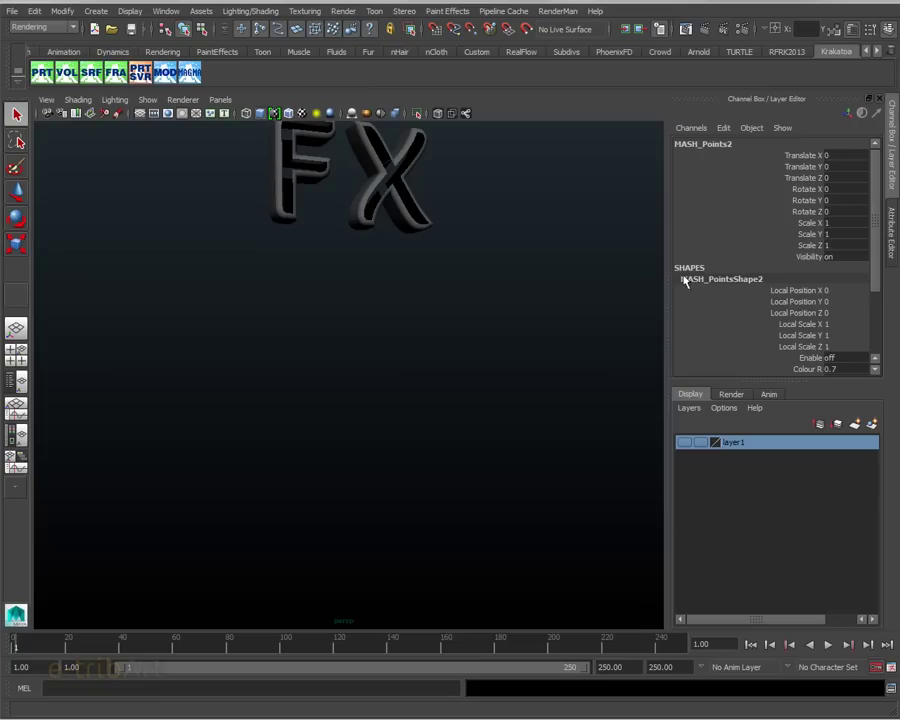
- From a torn-off Create > MASH menu, run Convert Instancer to Objects on the letters
click(96, 11)
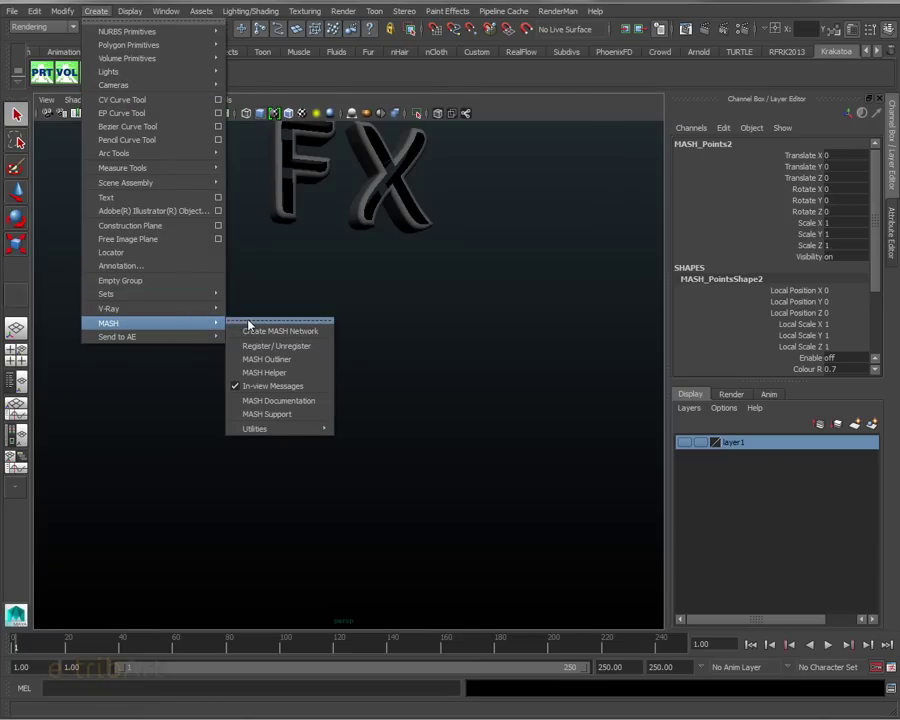
click(270, 317)
drag(277, 307, 604, 123)
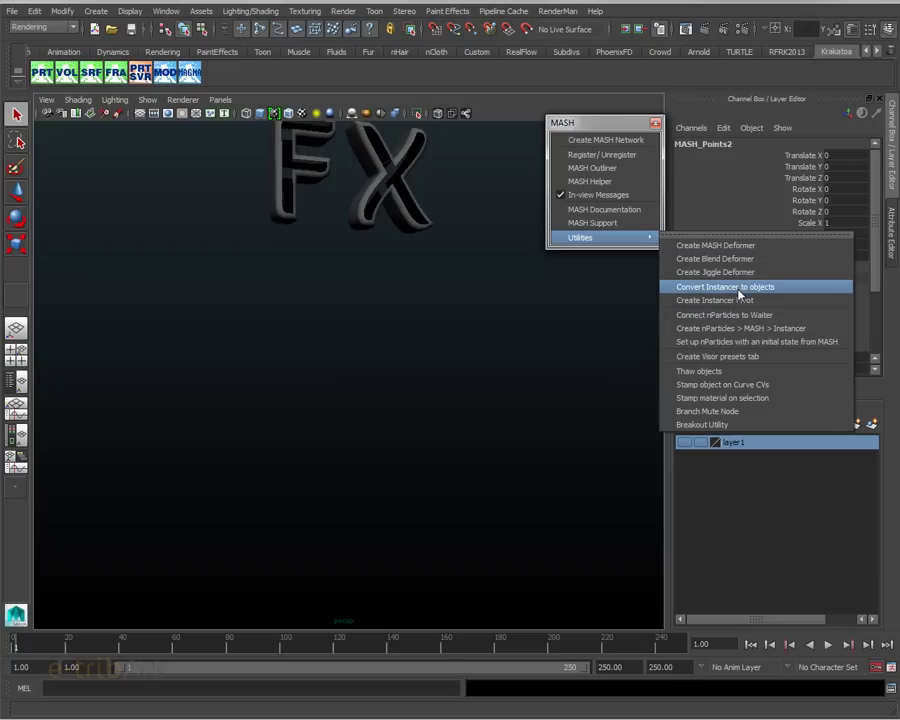
click(748, 290)
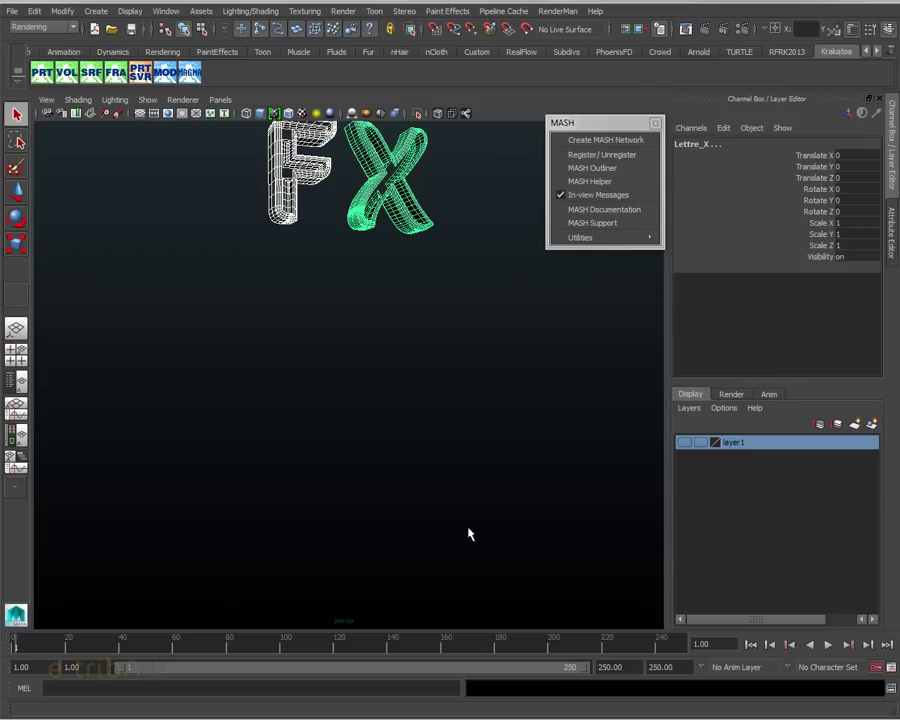
- Scrub to frame 78 to check the converted letters, shown smooth-shaded and deselected
mouse_move(32, 646)
mouse_down()
mouse_move(613, 647)
mouse_move(254, 641)
mouse_move(341, 631)
mouse_move(672, 639)
mouse_move(24, 639)
mouse_up()
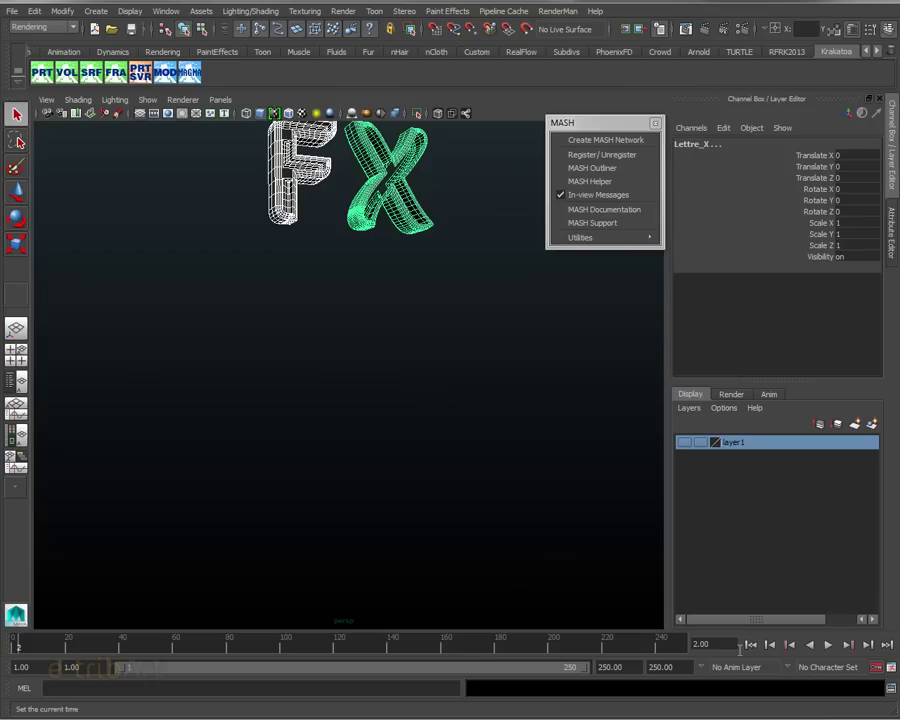
key(5)
click(341, 357)
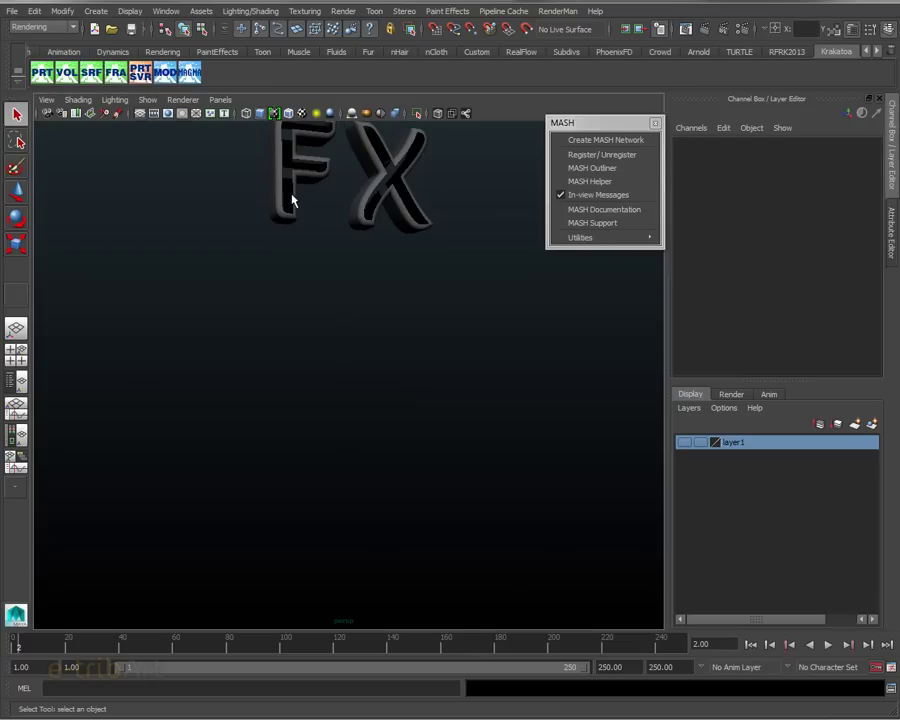
- Select the F letter instancer and Shift-add the X letter instancer
click(283, 211)
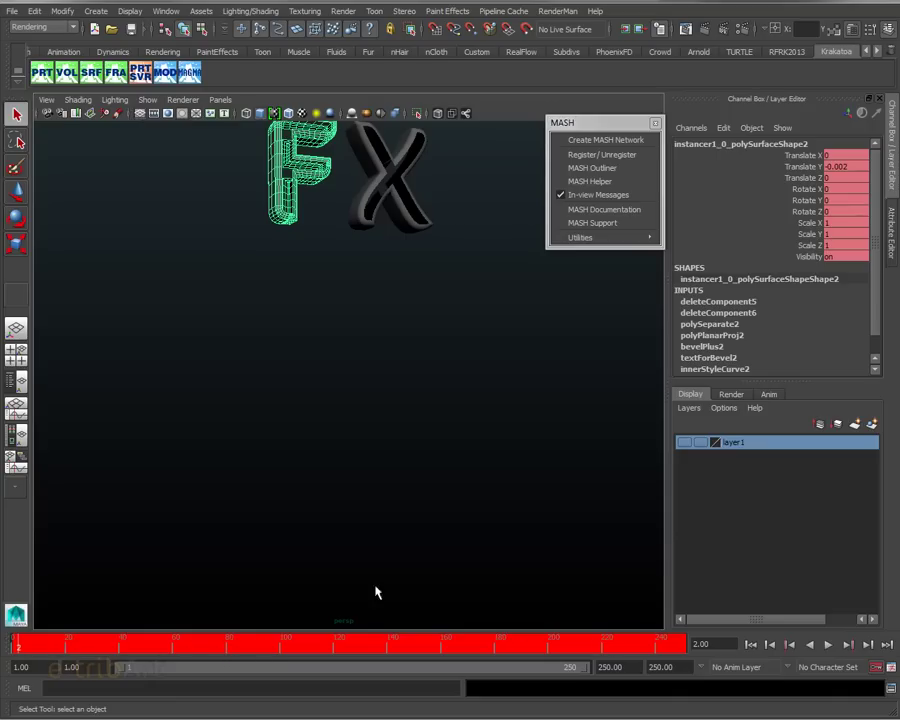
click(368, 205)
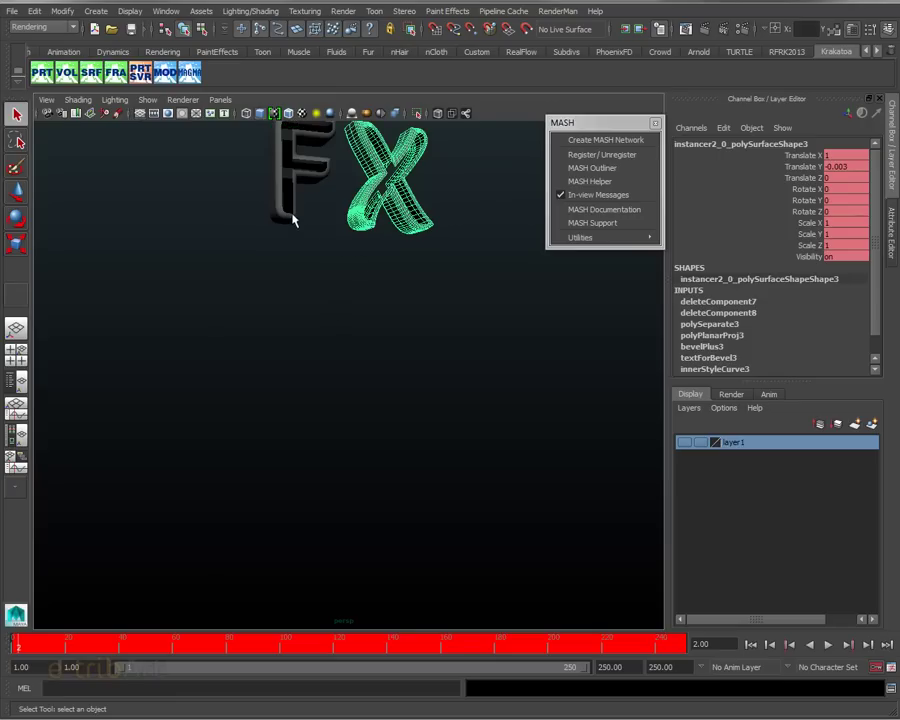
click(296, 224)
shift+click(364, 228)
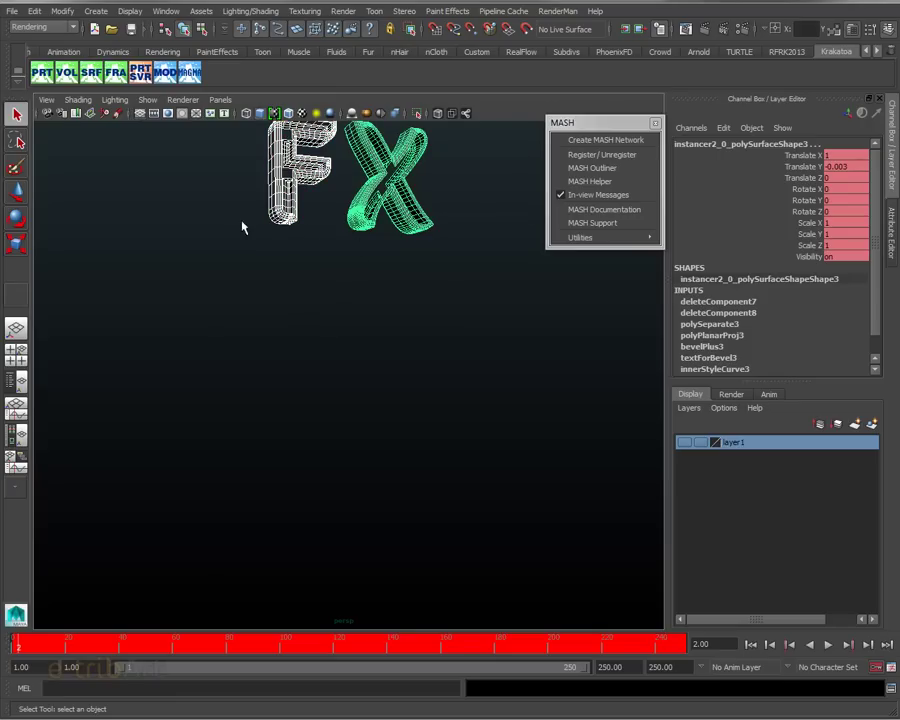
click(161, 12)
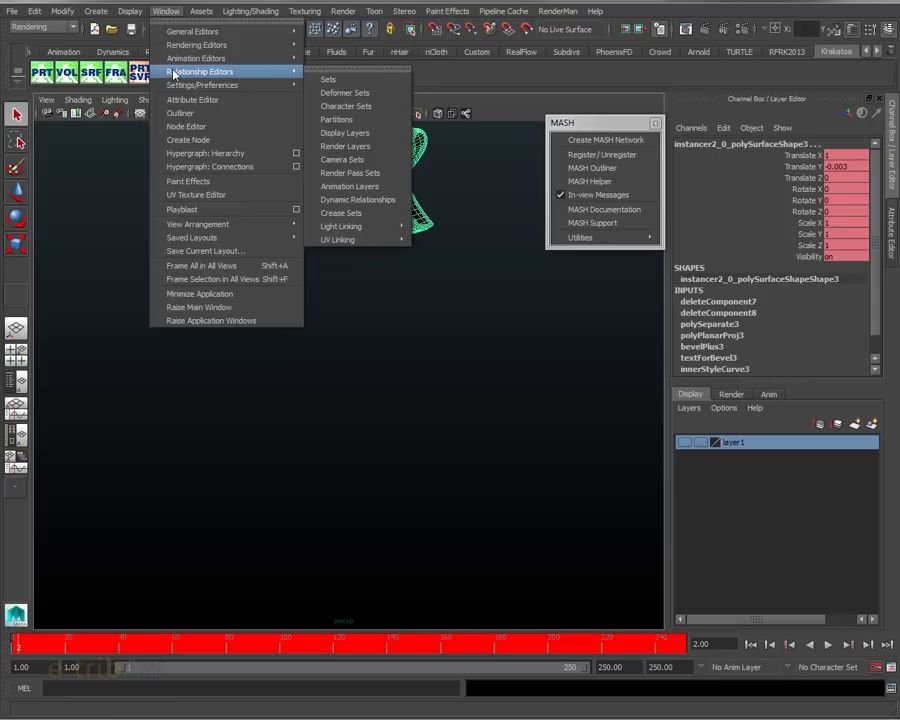
mouse_move(196, 58)
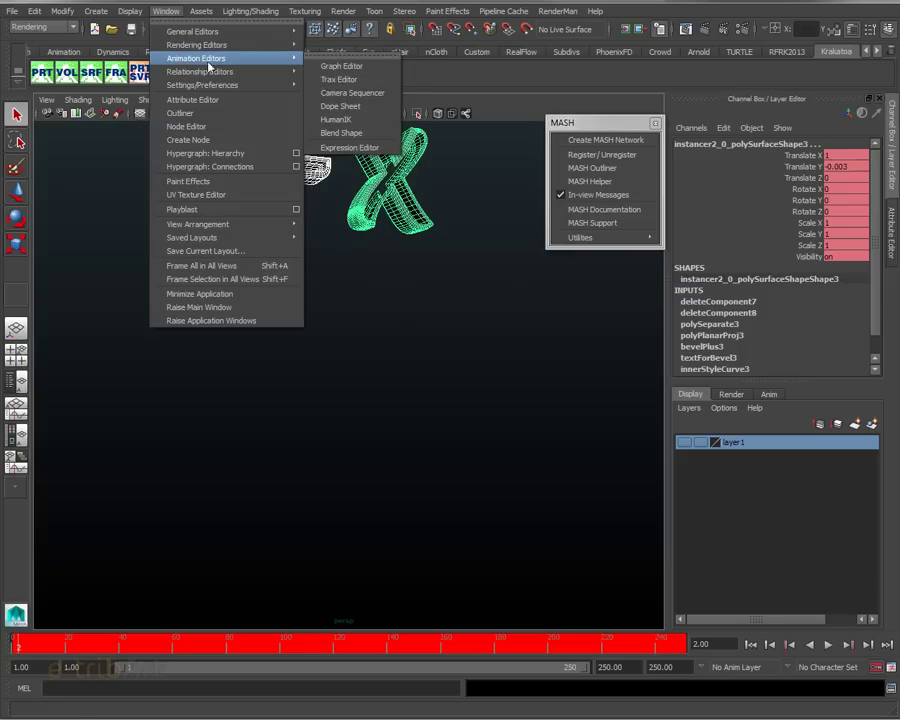
- Open the Graph Editor and break the Scale and Visibility connections in the Channel Box
click(318, 62)
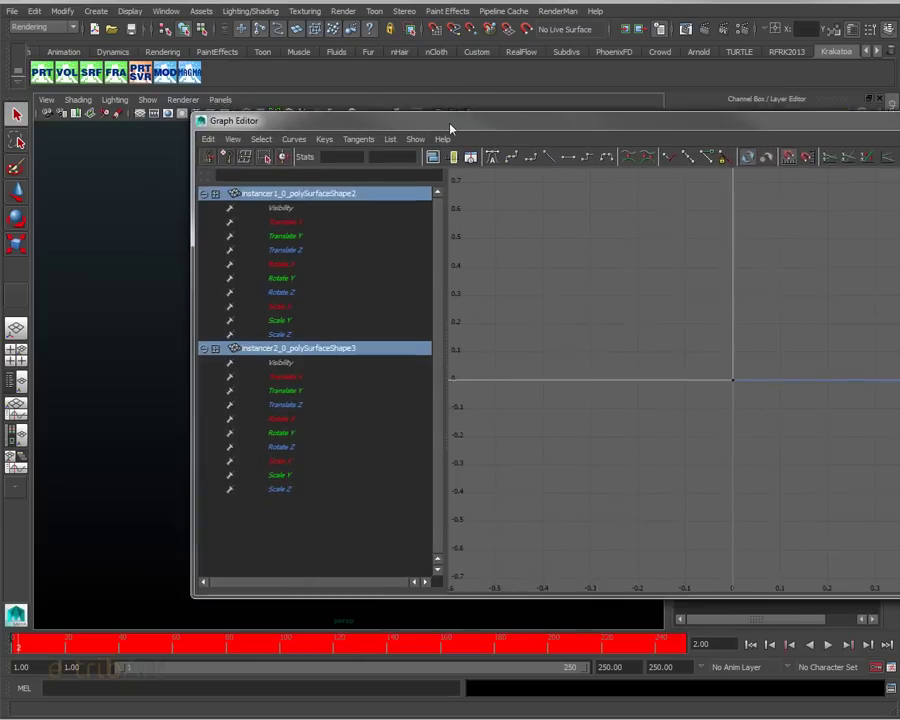
drag(300, 118, 208, 84)
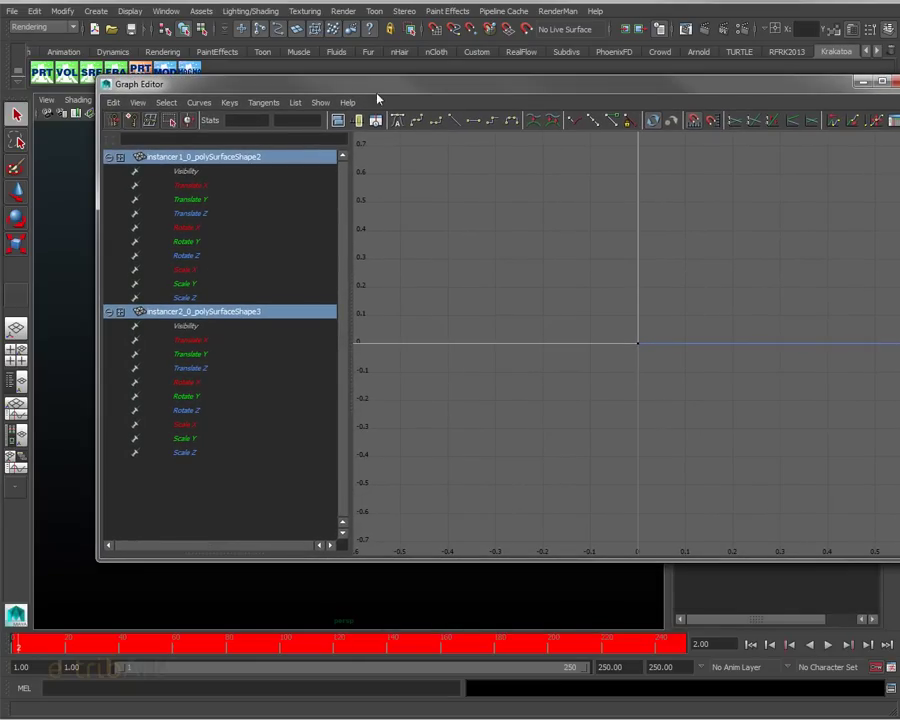
drag(377, 84, 448, 475)
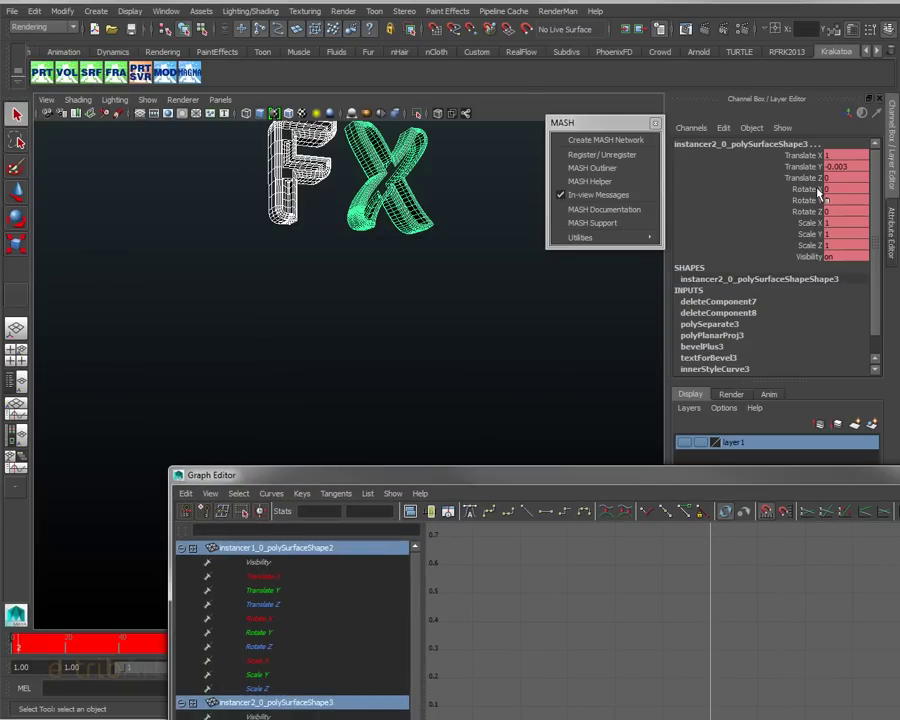
drag(805, 222, 808, 257)
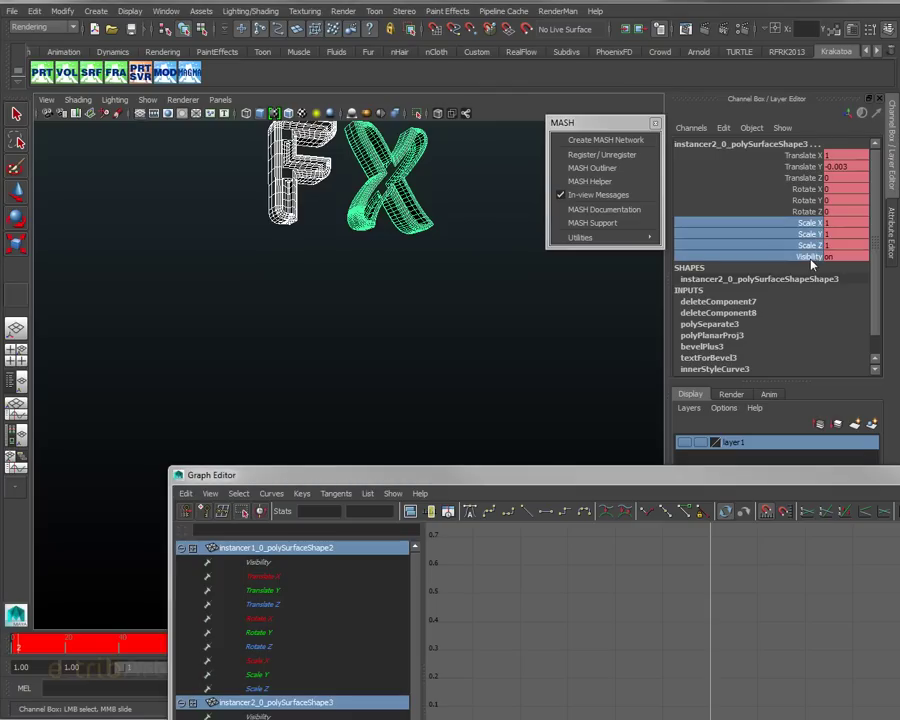
right_click(811, 262)
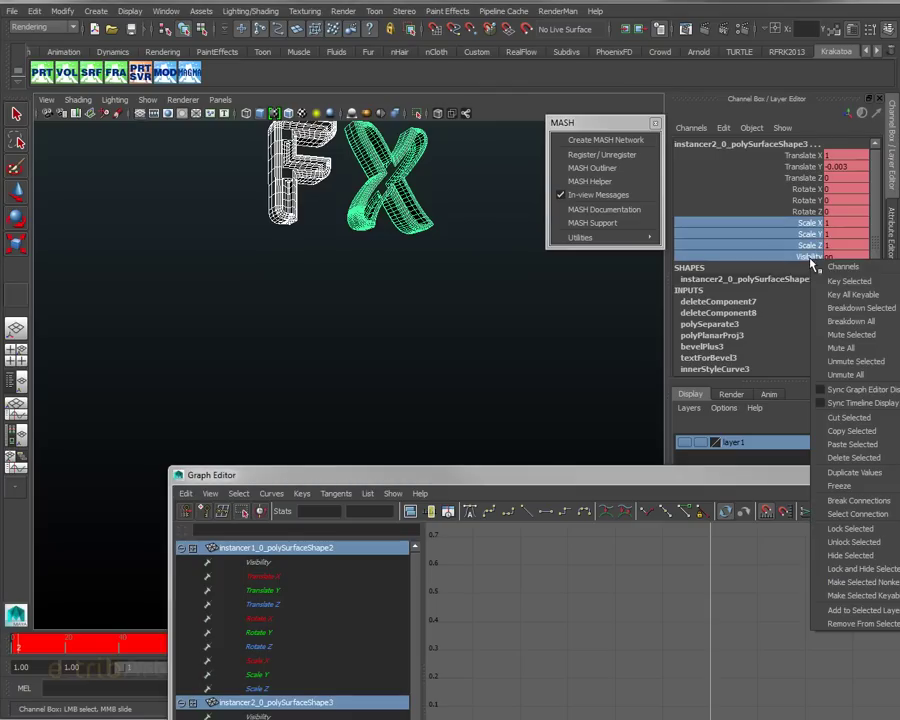
click(859, 501)
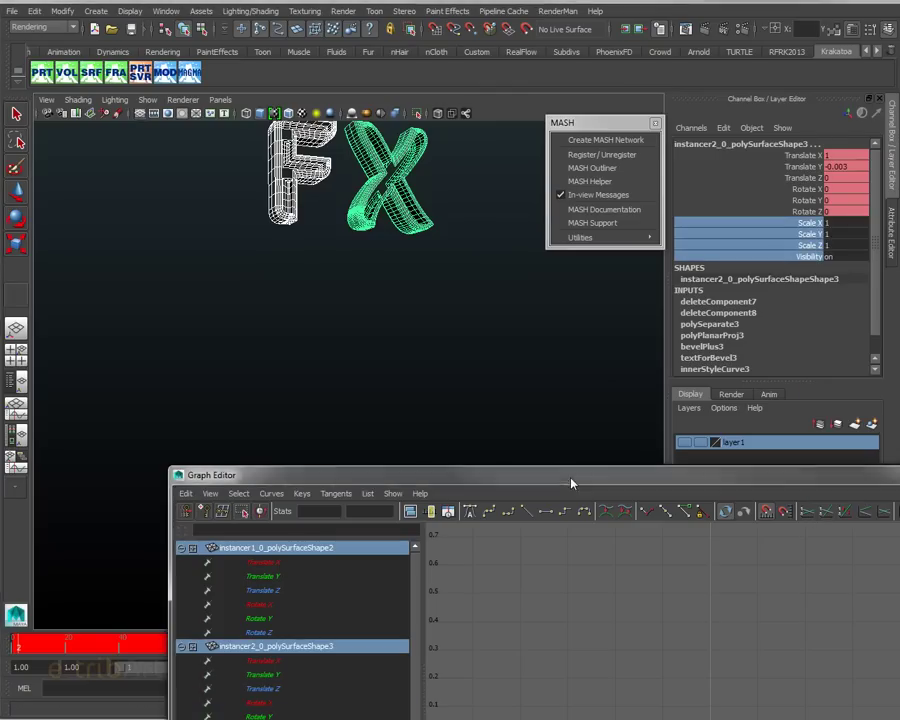
- Select all channels of both instancers and frame their translate and rotate curves
drag(572, 480, 533, 85)
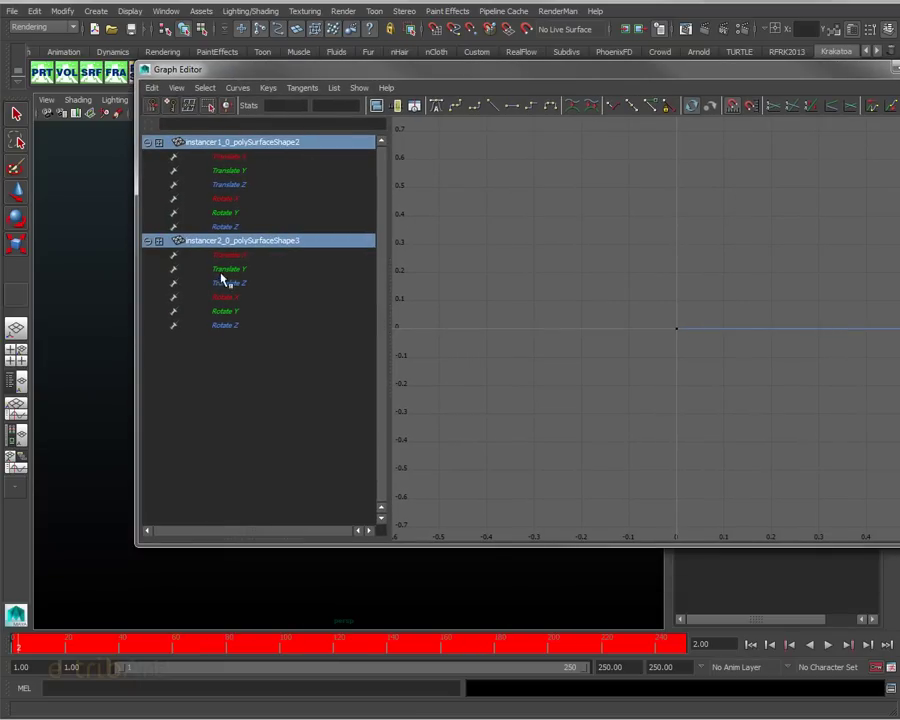
shift+click(224, 331)
click(230, 156)
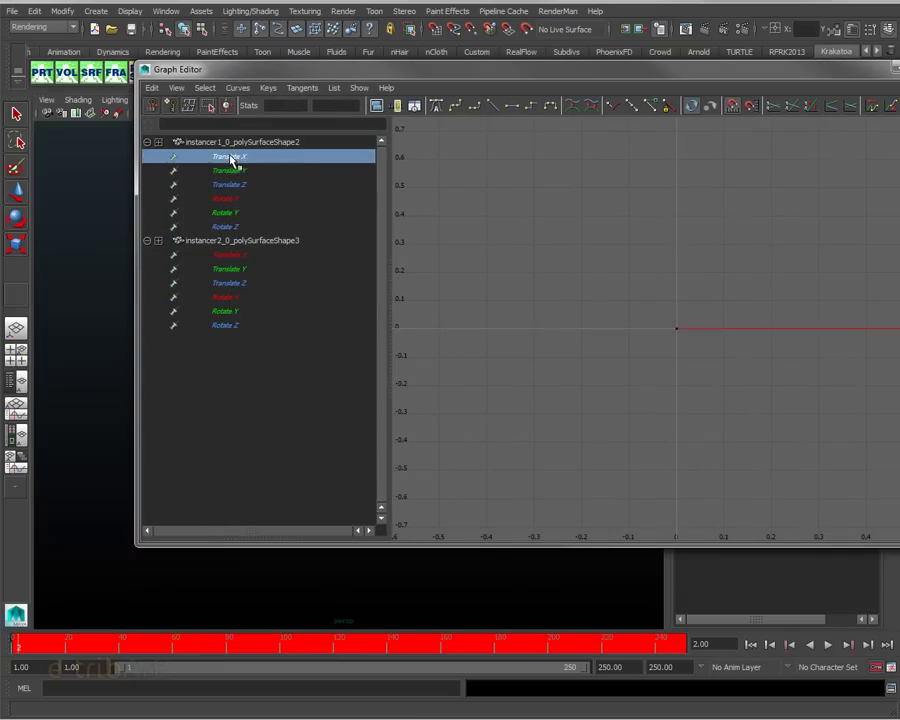
click(235, 142)
shift+click(233, 326)
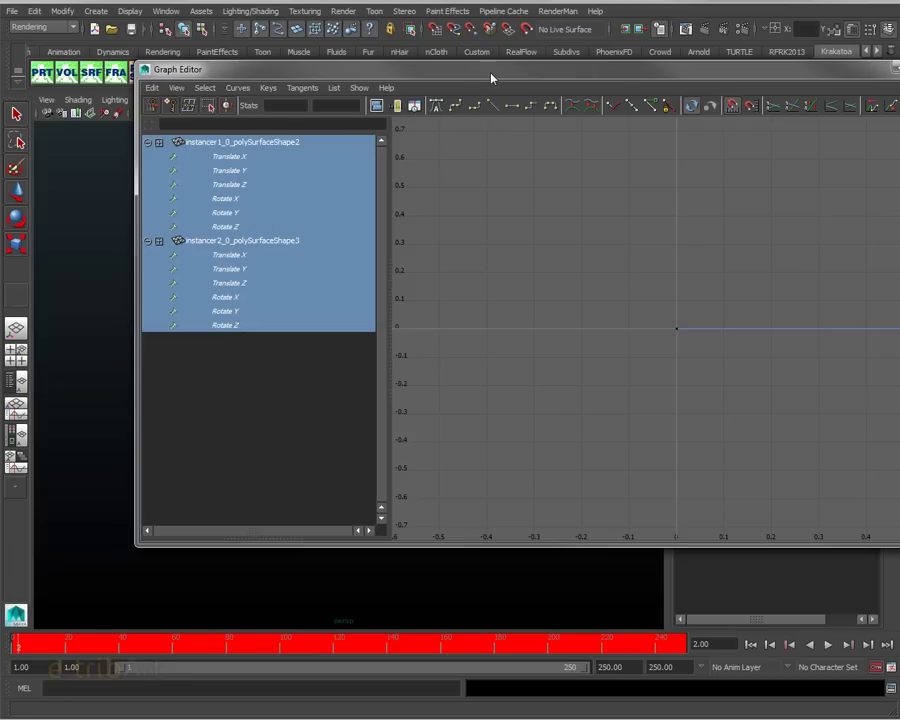
key(f)
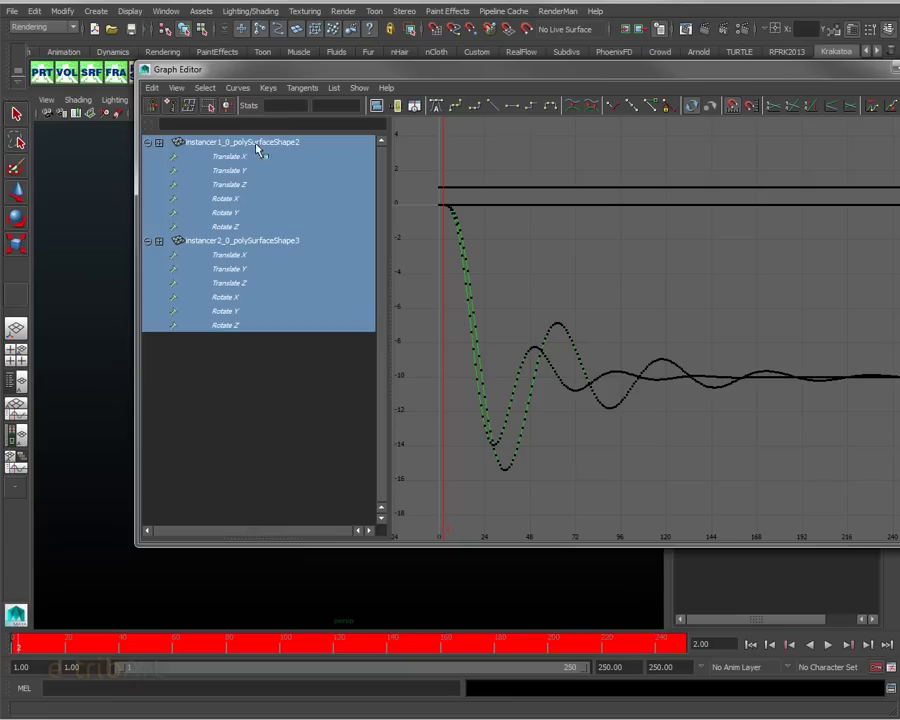
click(238, 88)
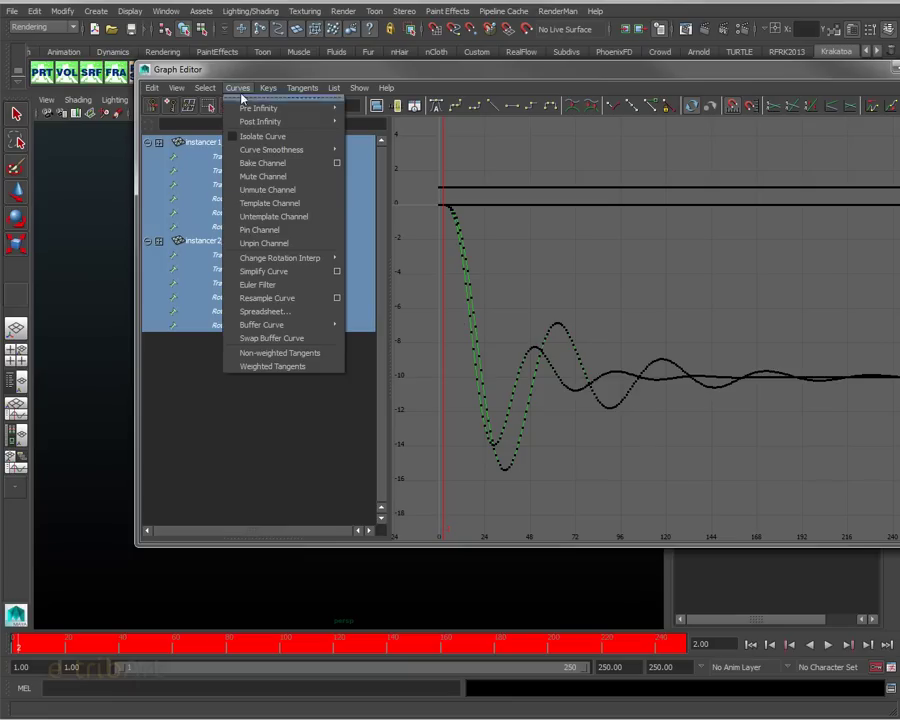
- Resample the letter curves at a 10-frame time step and give all keys spline tangents
click(338, 298)
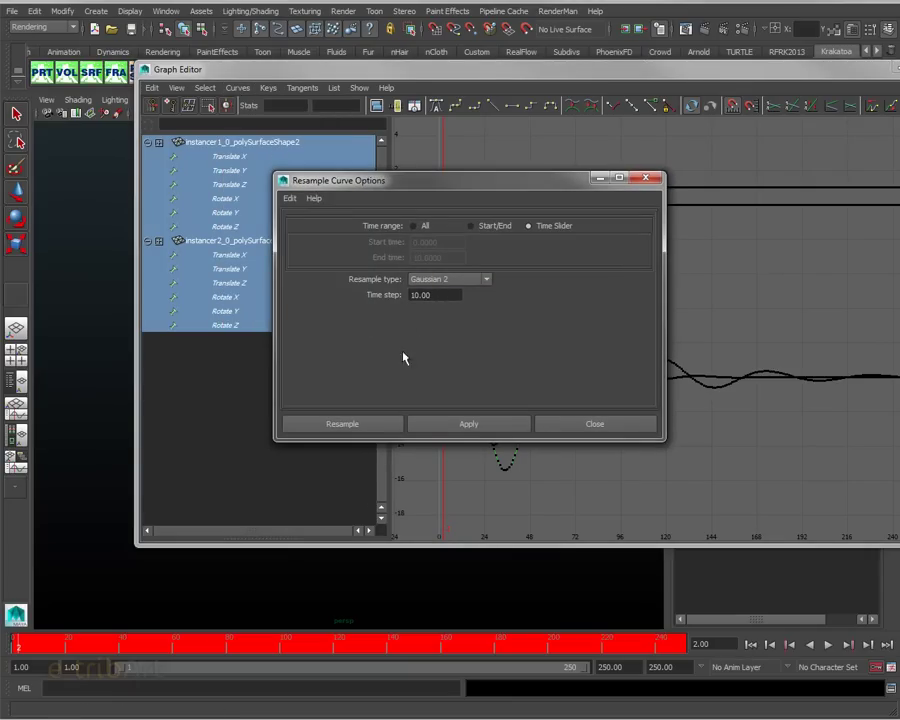
click(369, 431)
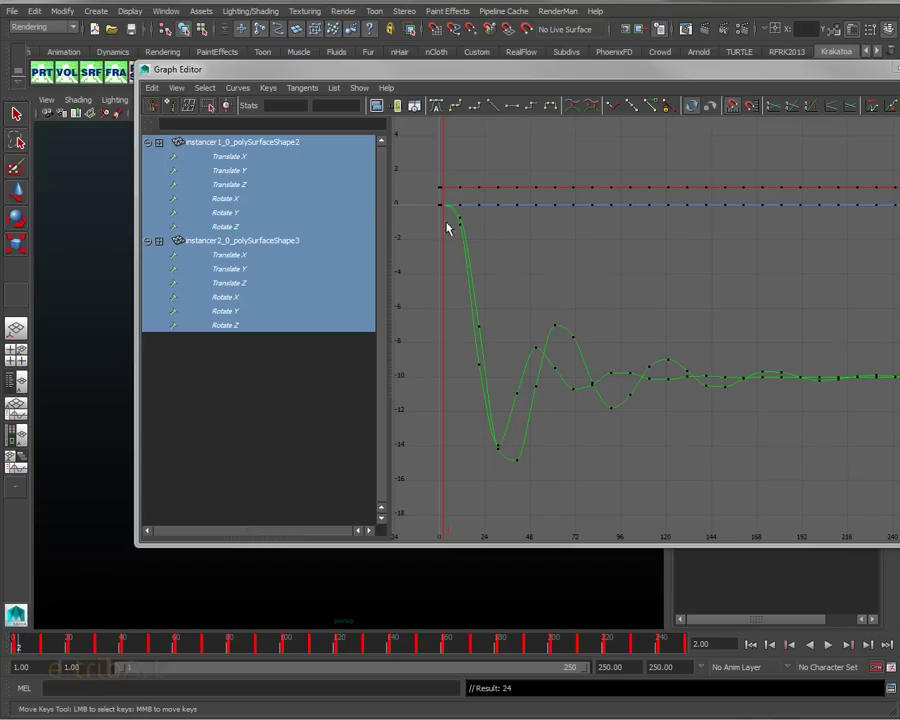
drag(419, 146, 897, 470)
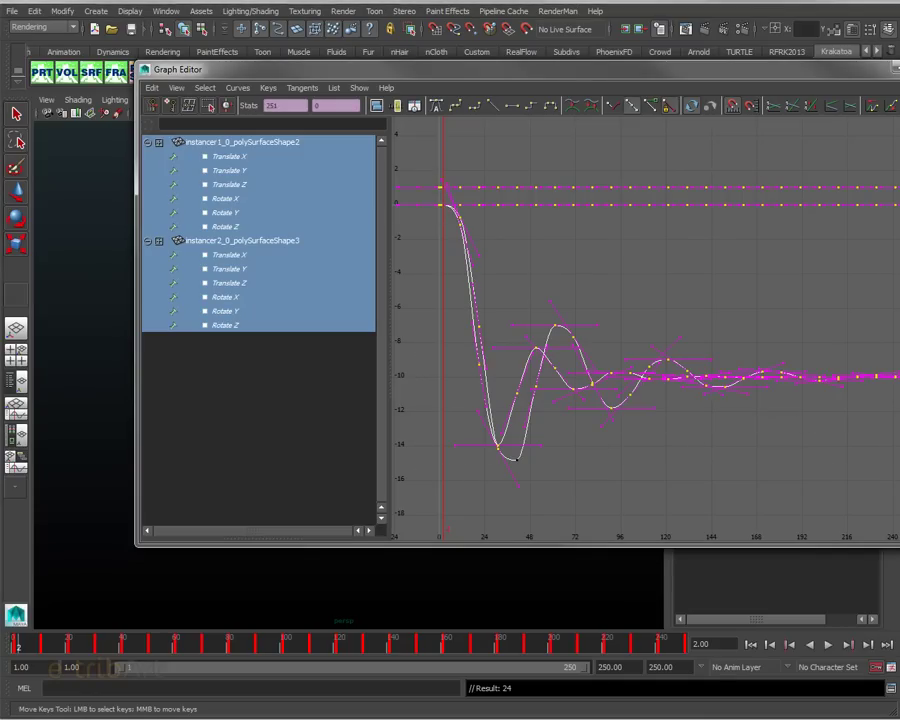
click(410, 152)
drag(421, 150, 884, 472)
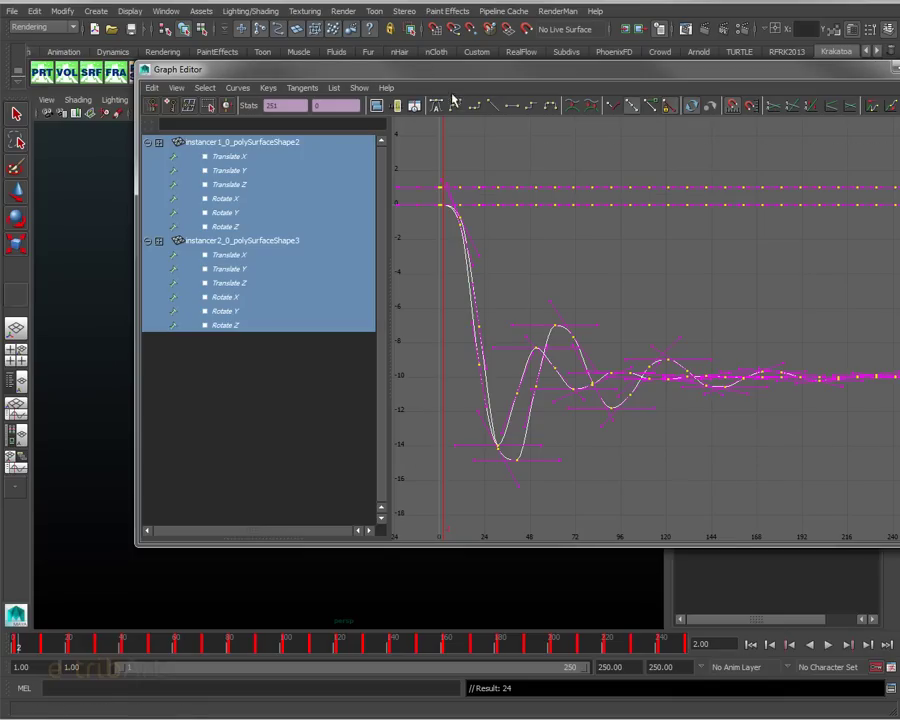
click(456, 110)
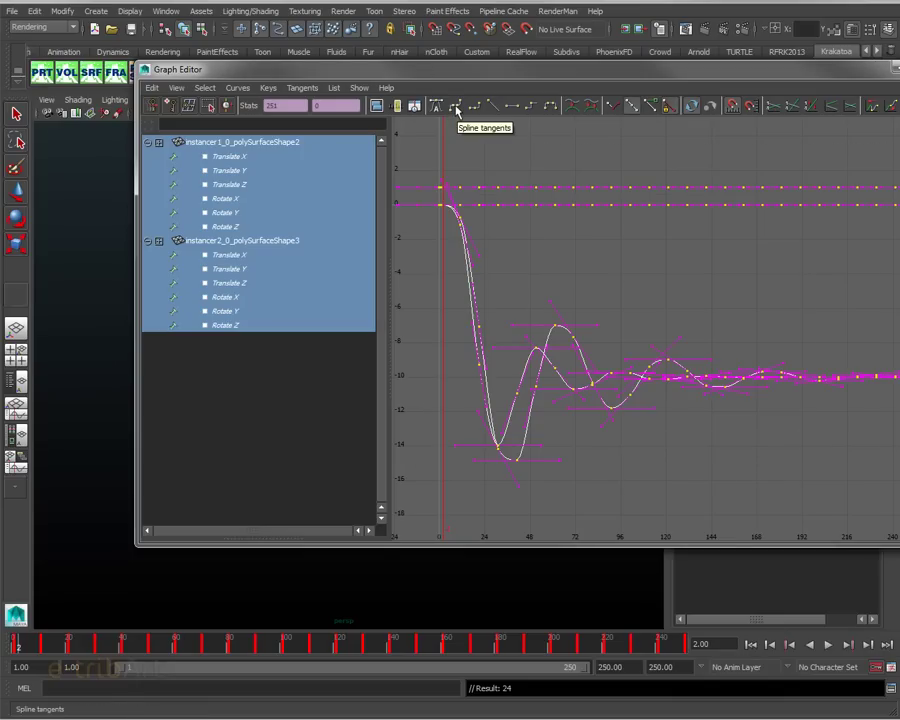
click(565, 252)
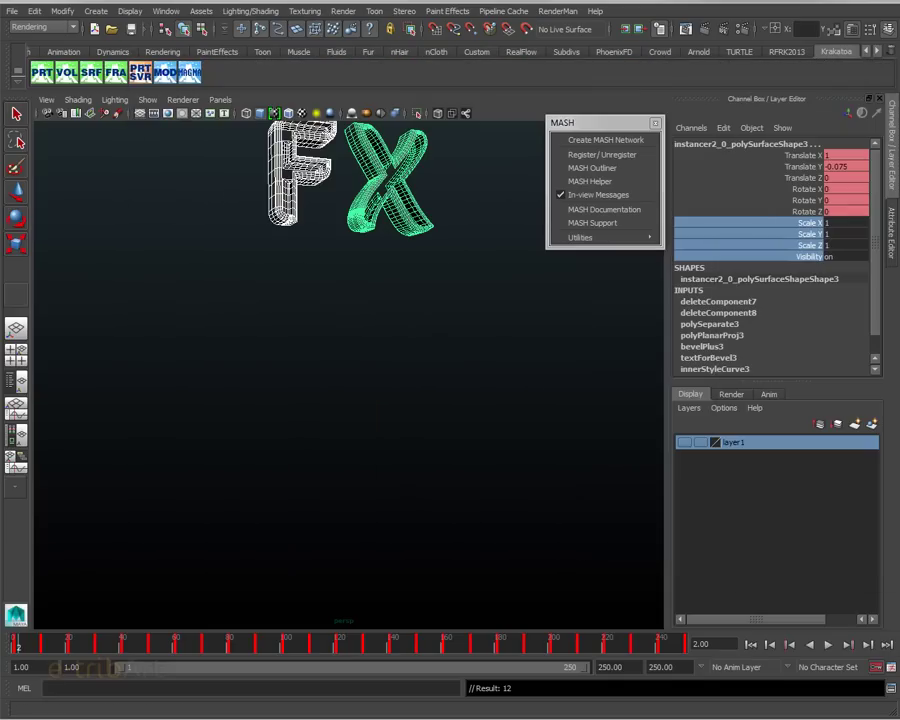
- Scrub the letters' fall in the 3D scene and stop at frame 246
mouse_move(36, 645)
mouse_down()
mouse_move(297, 663)
mouse_move(293, 628)
mouse_move(645, 624)
mouse_move(20, 640)
mouse_up()
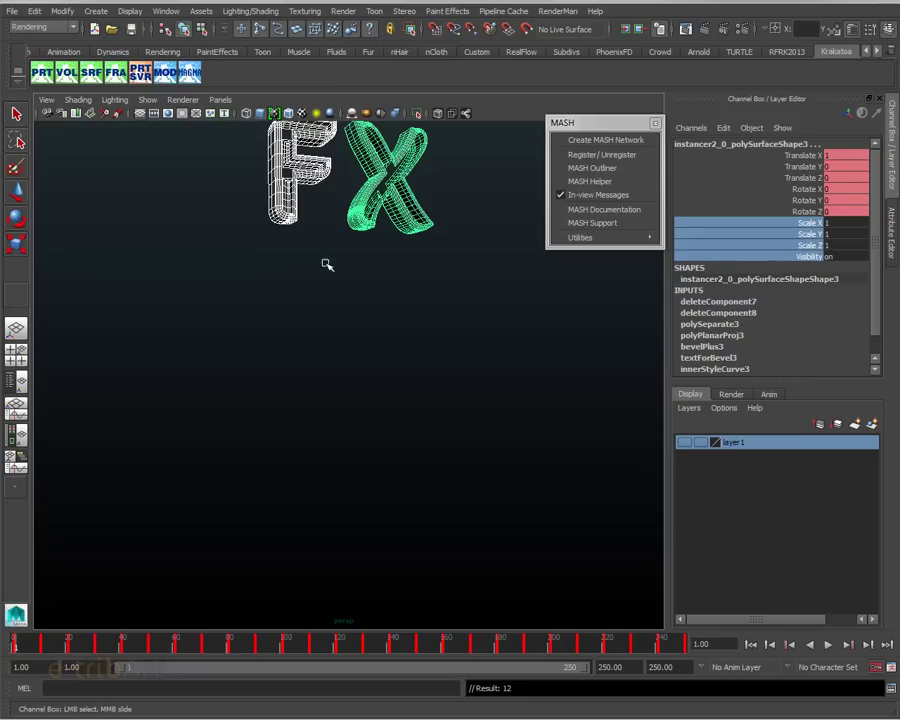
click(677, 644)
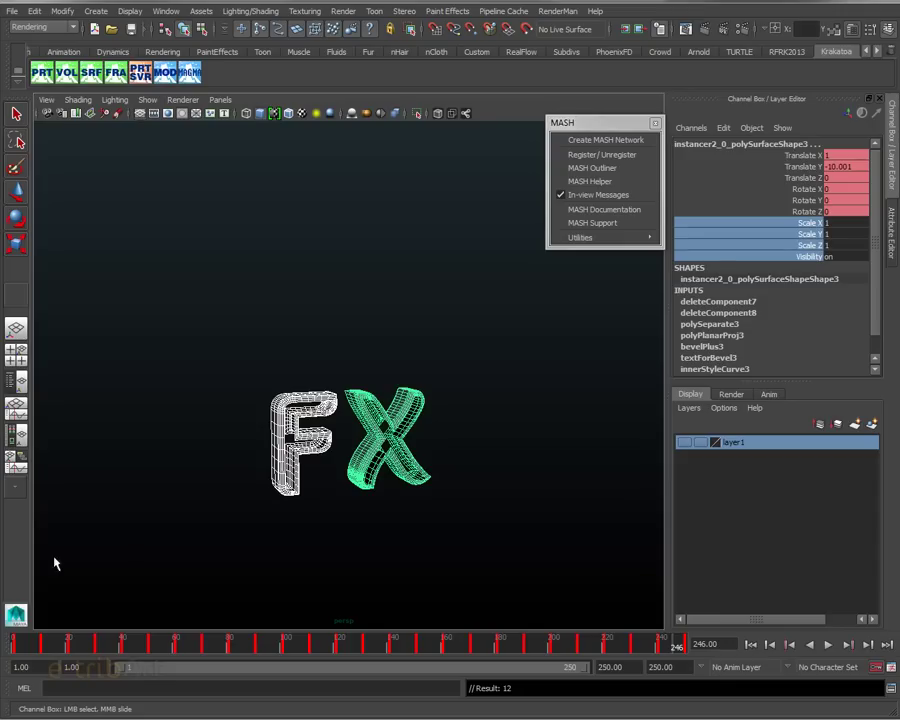
- Play the resampled letter animation briefly with Alt+V and stop it
key(alt+v)
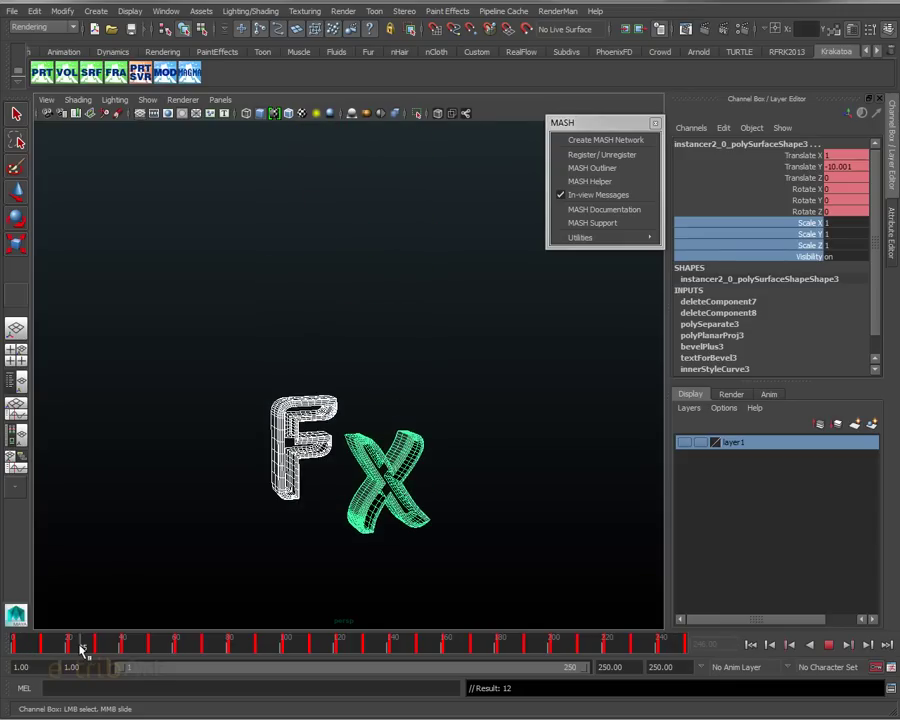
key(alt+v)
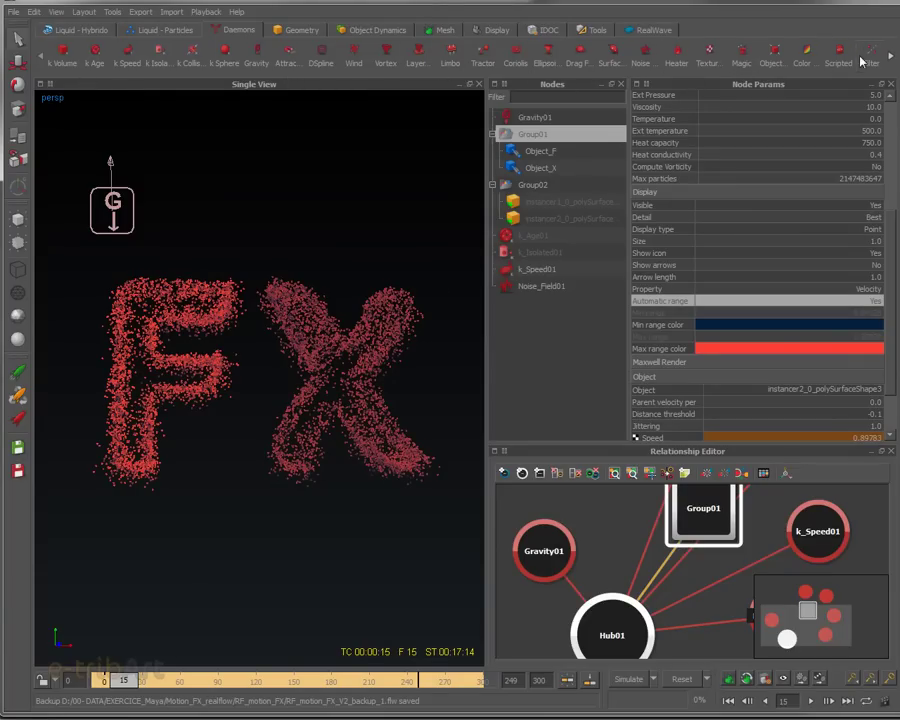
click(891, 61)
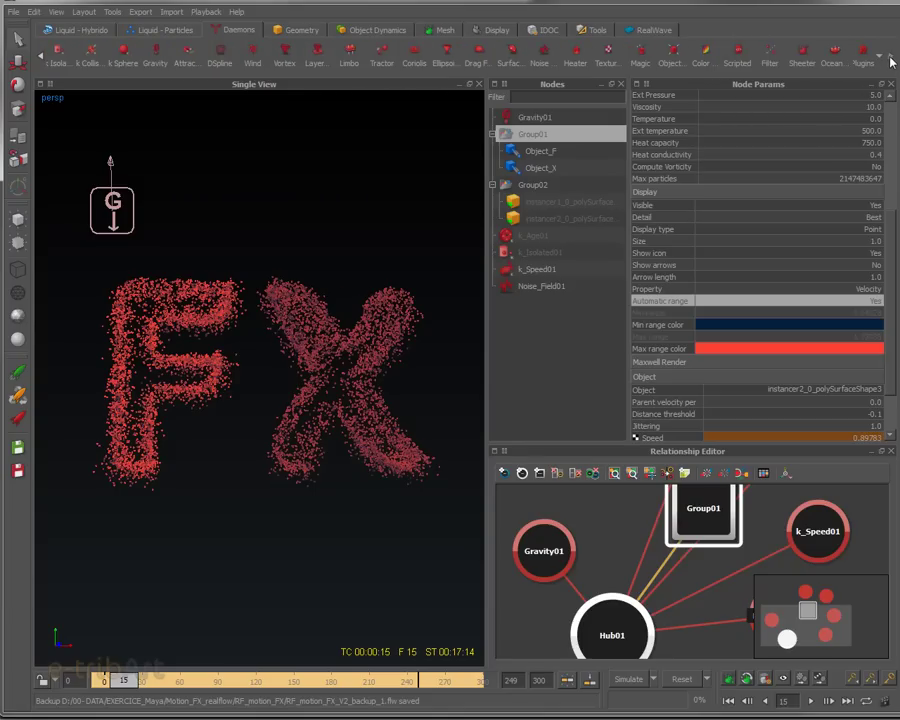
click(890, 61)
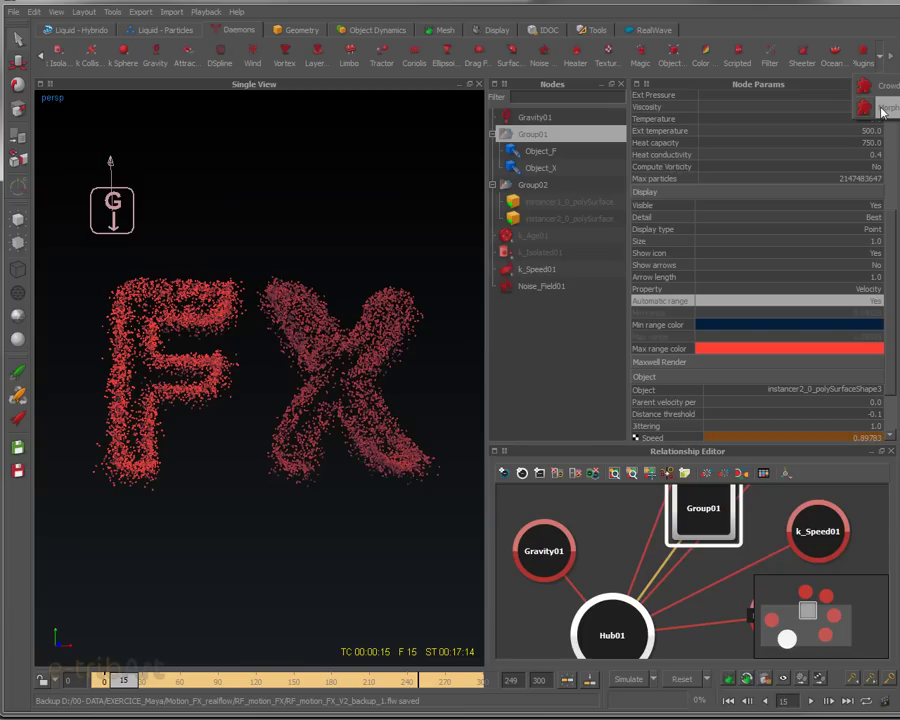
click(534, 358)
click(313, 347)
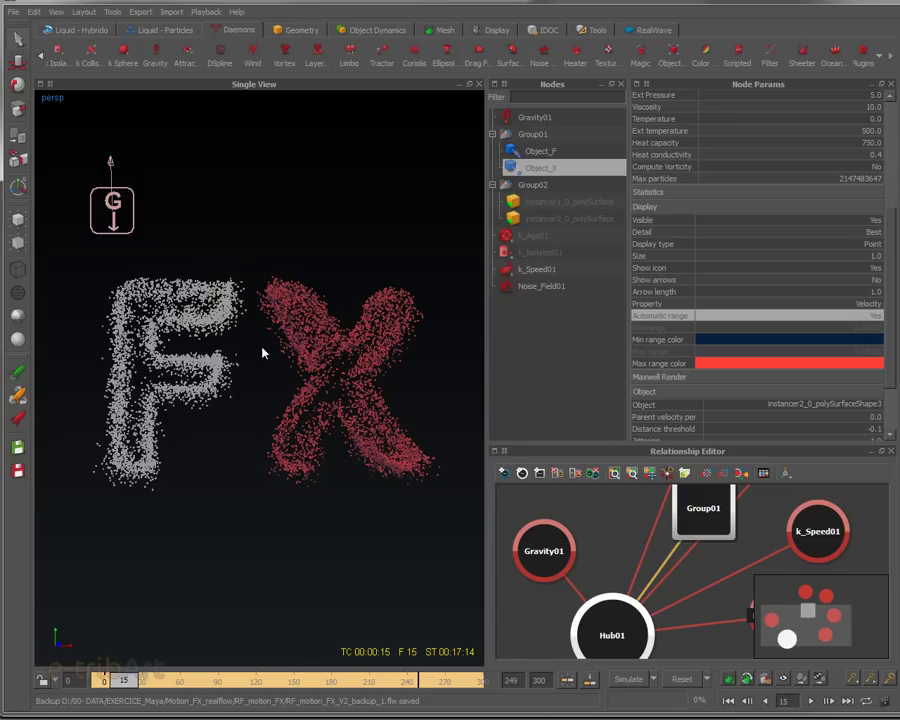
mouse_move(301, 476)
alt+mouse_down()
mouse_move(320, 492)
mouse_move(308, 558)
alt+mouse_up()
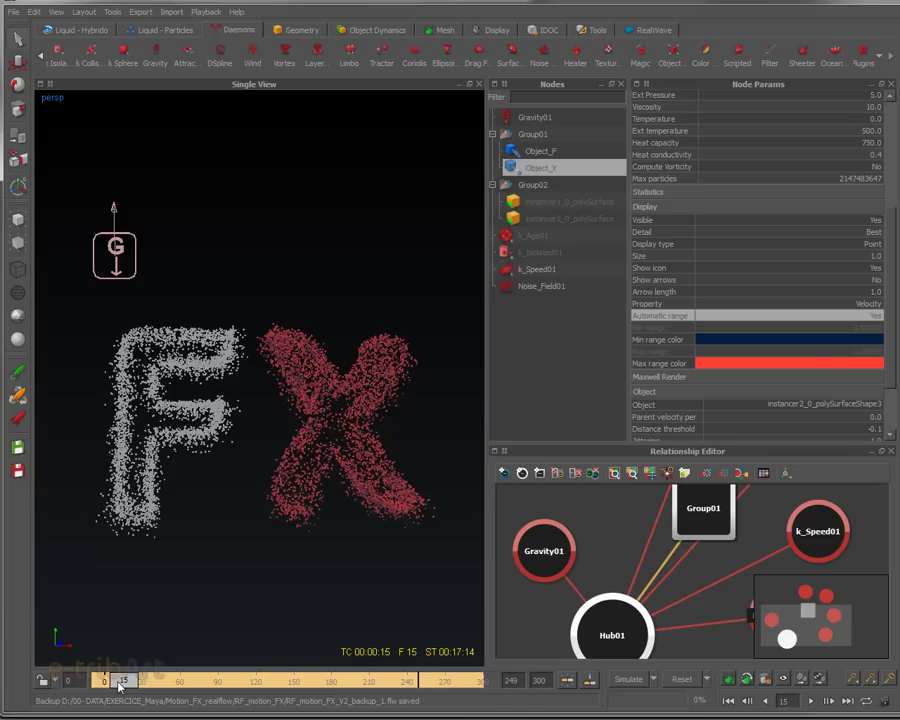
mouse_move(120, 684)
mouse_down()
mouse_move(103, 684)
mouse_move(139, 684)
mouse_move(111, 686)
mouse_up()
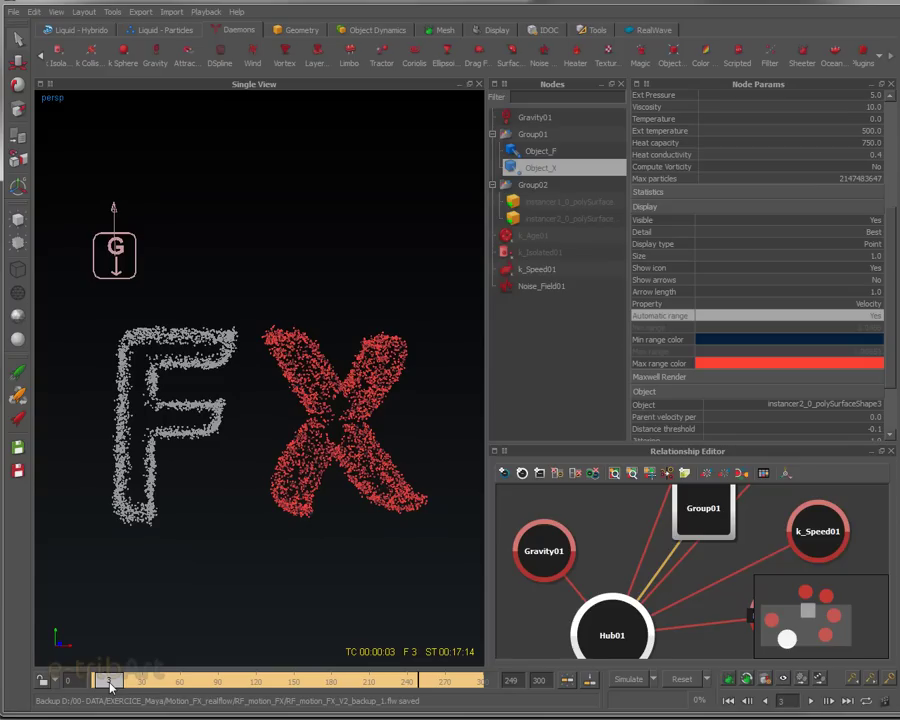
drag(111, 686, 110, 687)
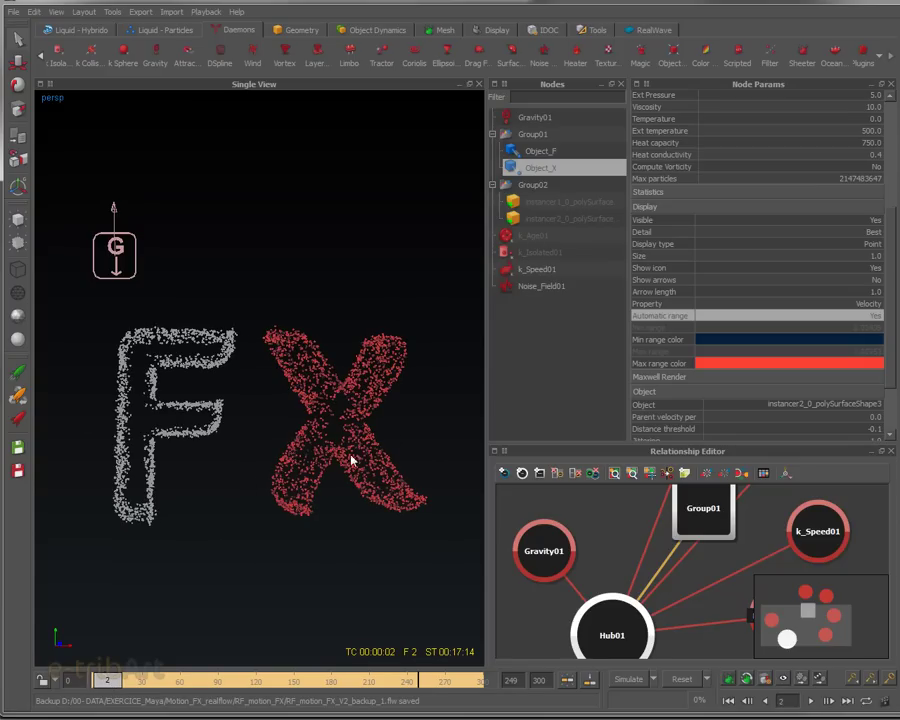
- Select Group02, show the F and X meshes as wireframes, and scrub from frame 0 to about 37
click(540, 216)
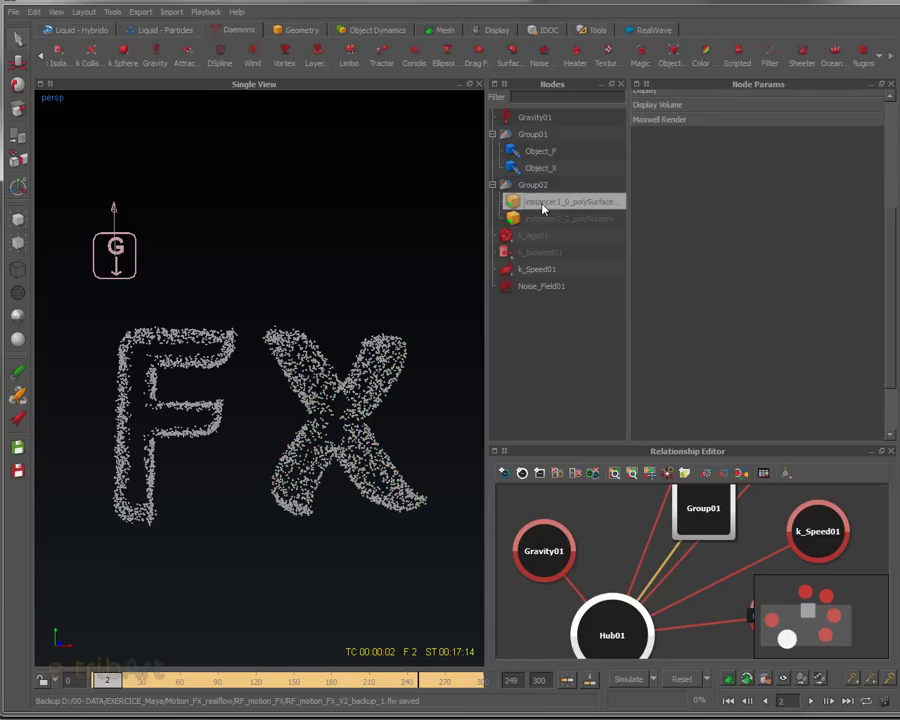
click(532, 185)
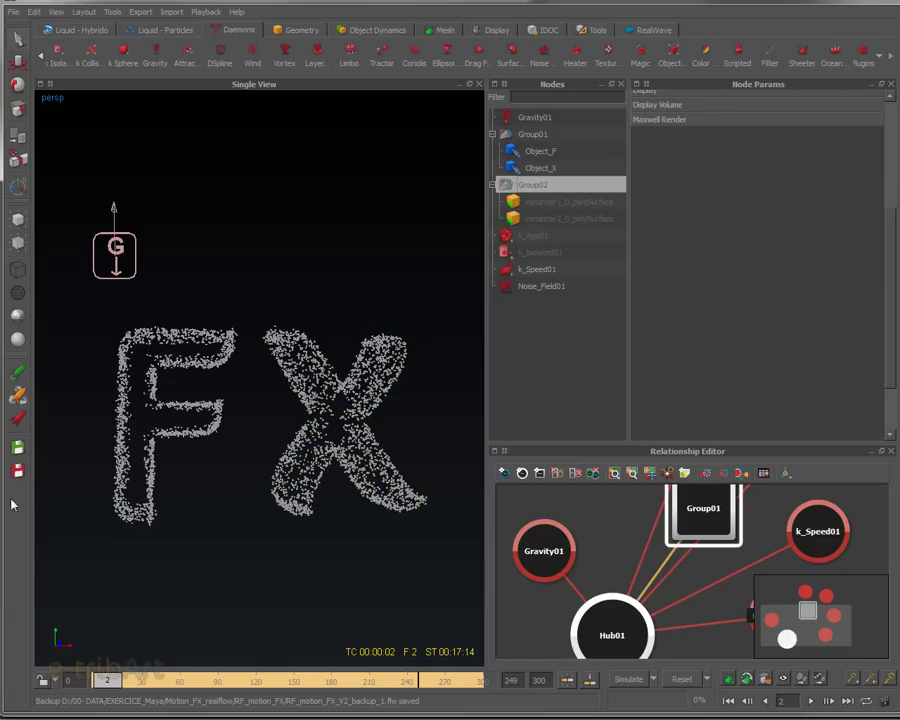
click(19, 221)
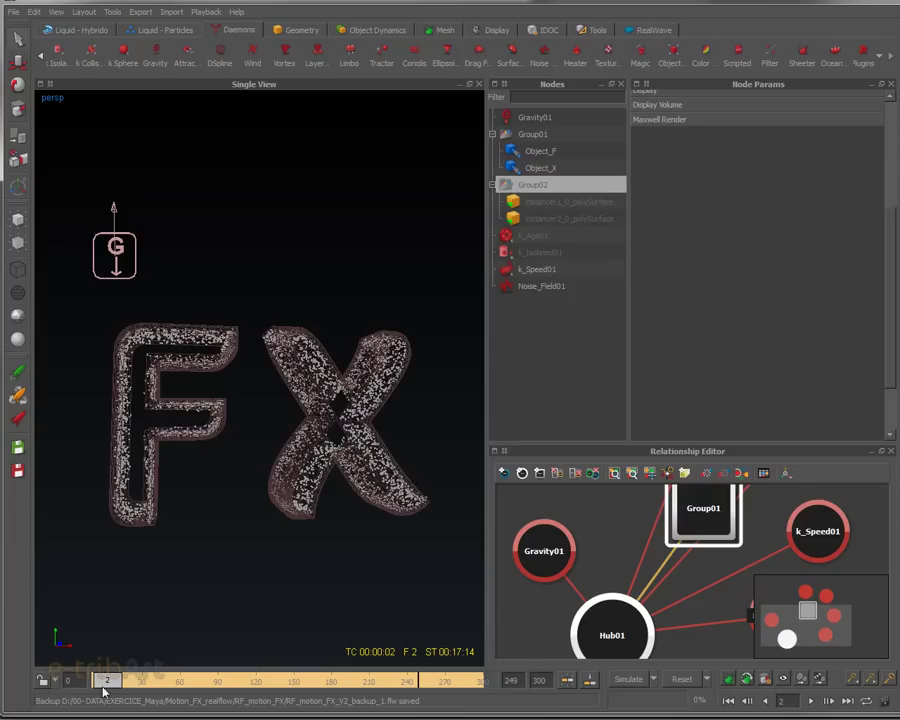
drag(106, 683, 103, 684)
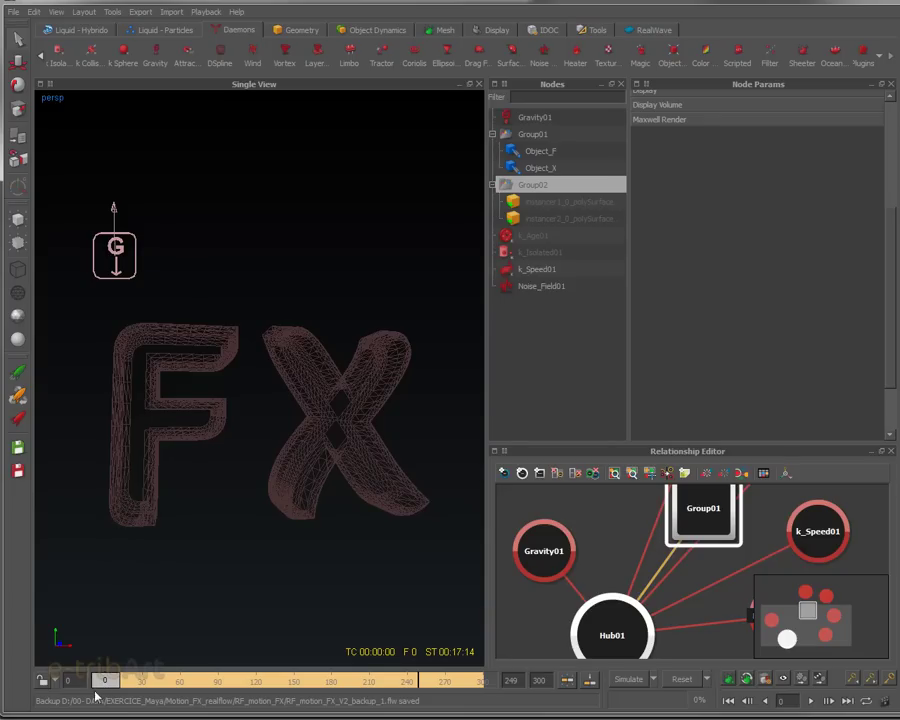
mouse_move(106, 683)
mouse_down()
mouse_move(393, 689)
mouse_move(107, 681)
mouse_move(267, 681)
mouse_move(110, 680)
mouse_move(159, 679)
mouse_up()
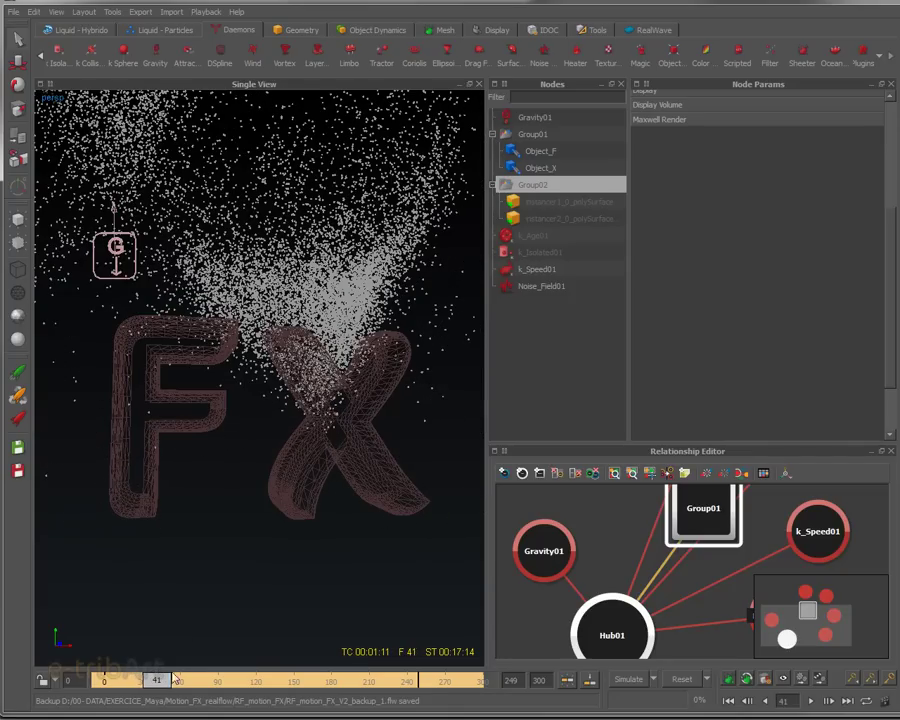
mouse_move(160, 683)
mouse_down()
mouse_move(181, 683)
mouse_move(118, 688)
mouse_move(201, 690)
mouse_move(110, 700)
mouse_move(240, 702)
mouse_move(115, 703)
mouse_up()
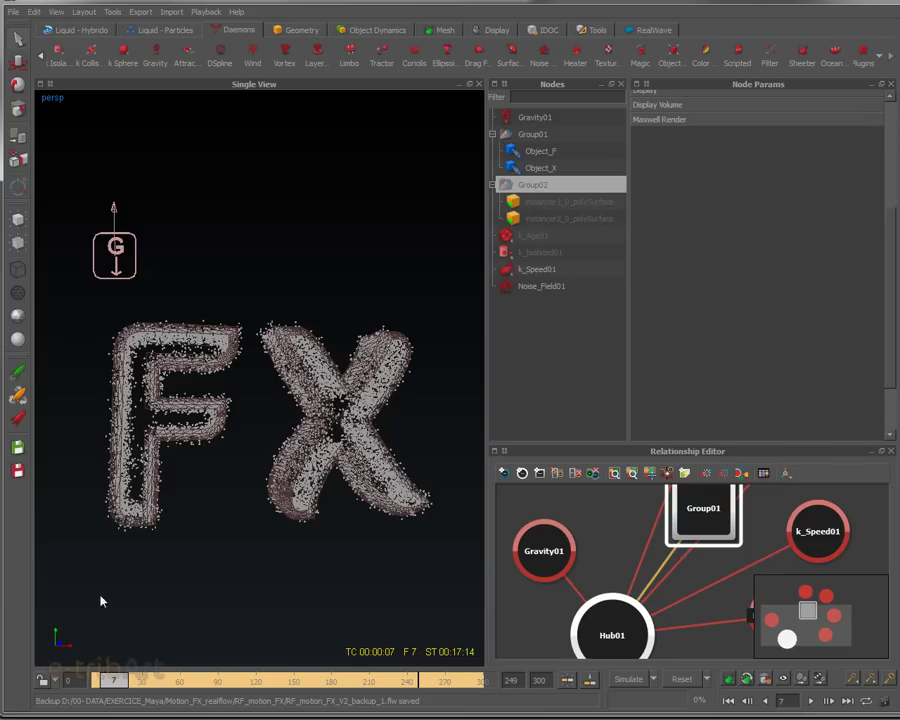
drag(114, 682, 155, 688)
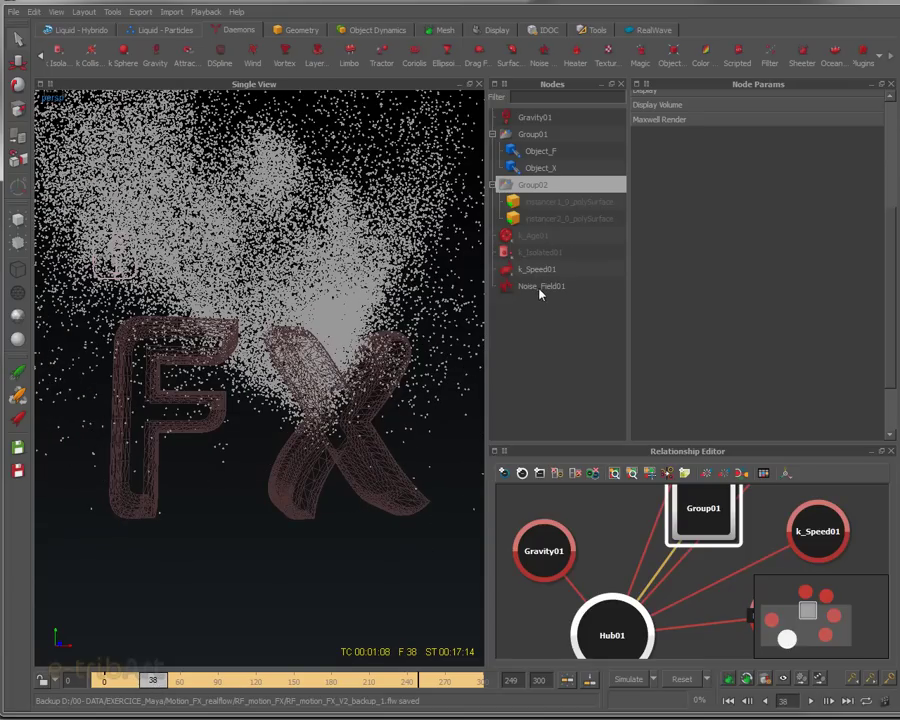
click(167, 686)
mouse_move(166, 686)
mouse_down()
mouse_move(129, 686)
mouse_move(172, 688)
mouse_up()
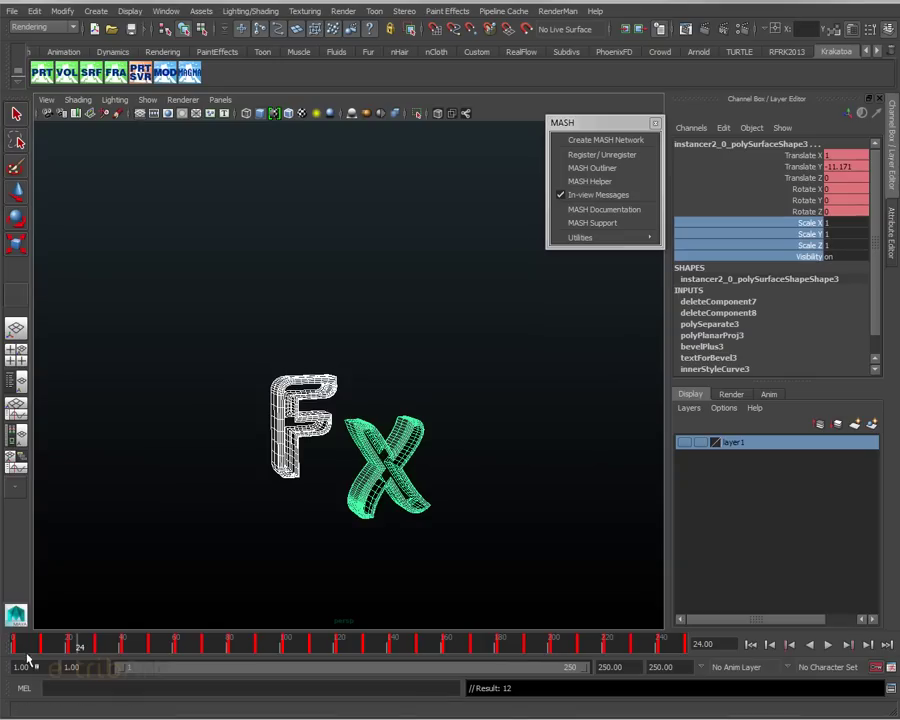
- Scrub the letters' animation from frame 1 to about 80, then switch the menu set to Animation
click(63, 648)
drag(63, 648, 14, 645)
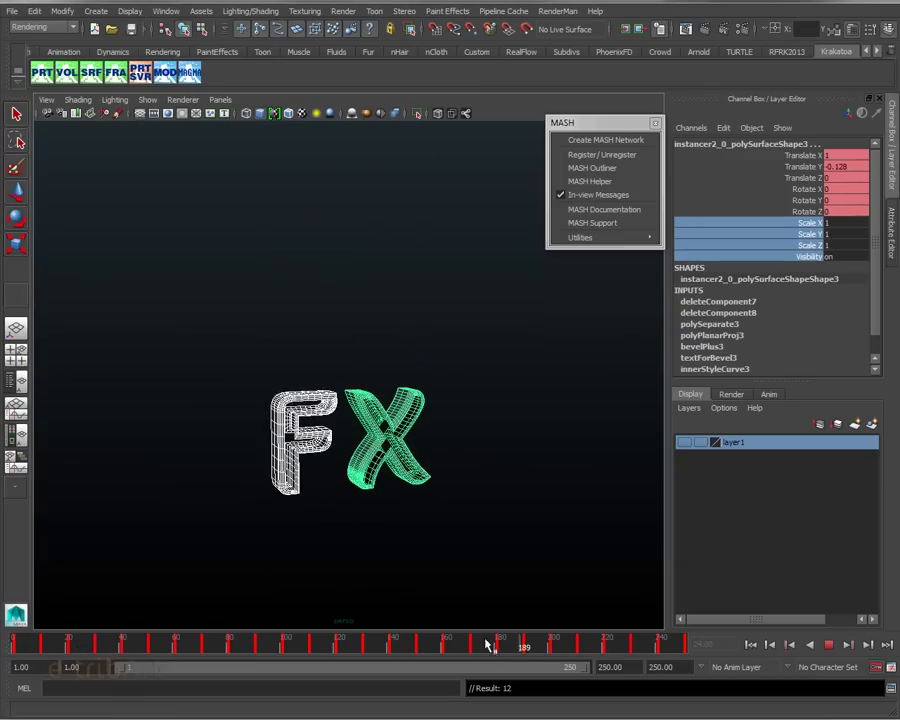
drag(20, 645, 680, 650)
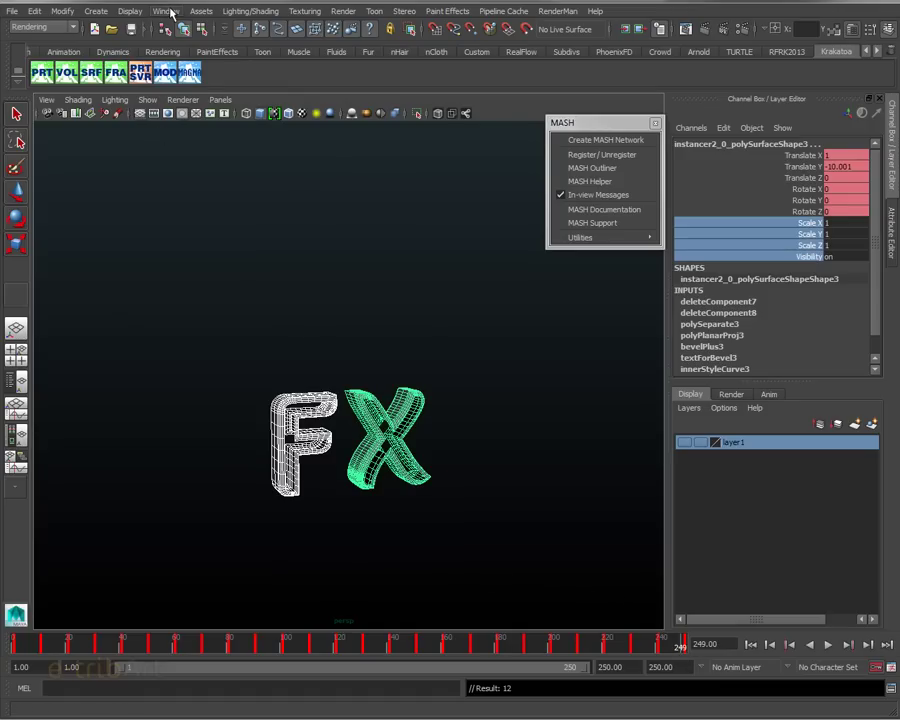
click(124, 11)
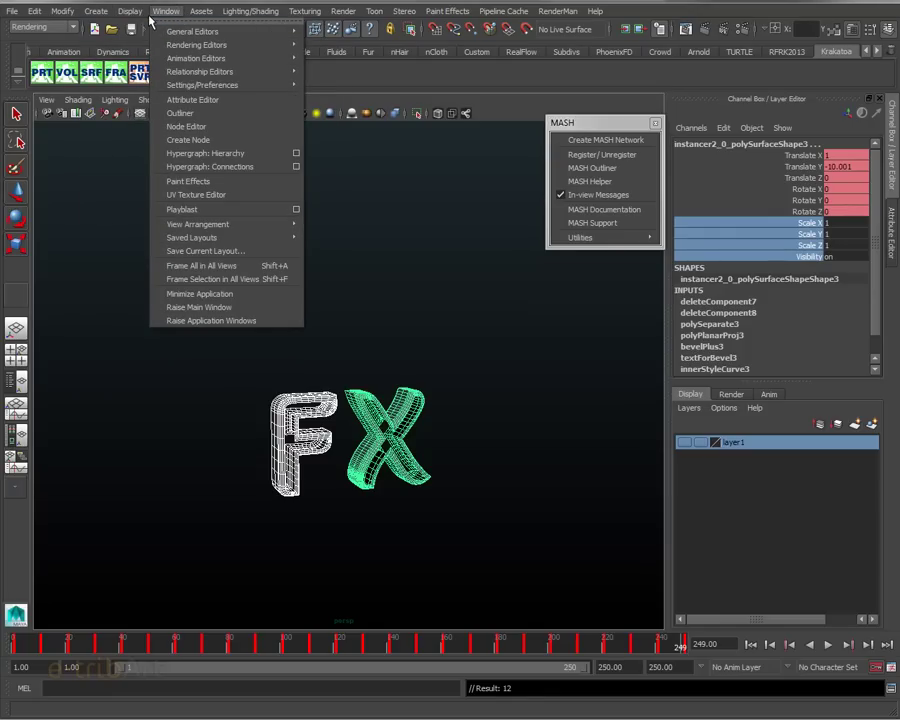
click(38, 26)
- Open the Animate > Create Clip options for clip lettre_mvt01, leaving it without a character set
click(30, 20)
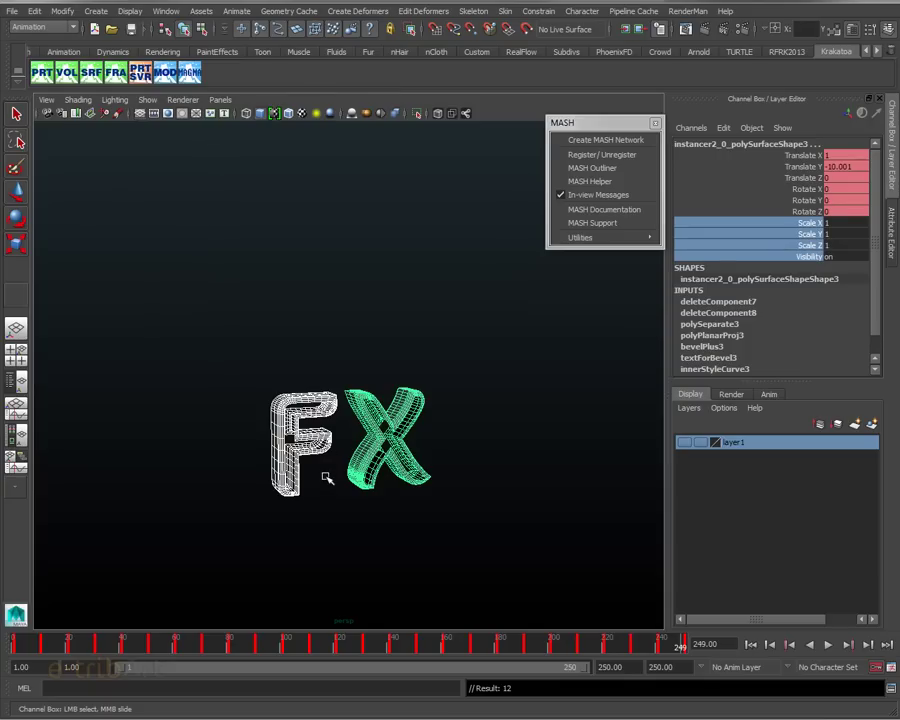
click(233, 11)
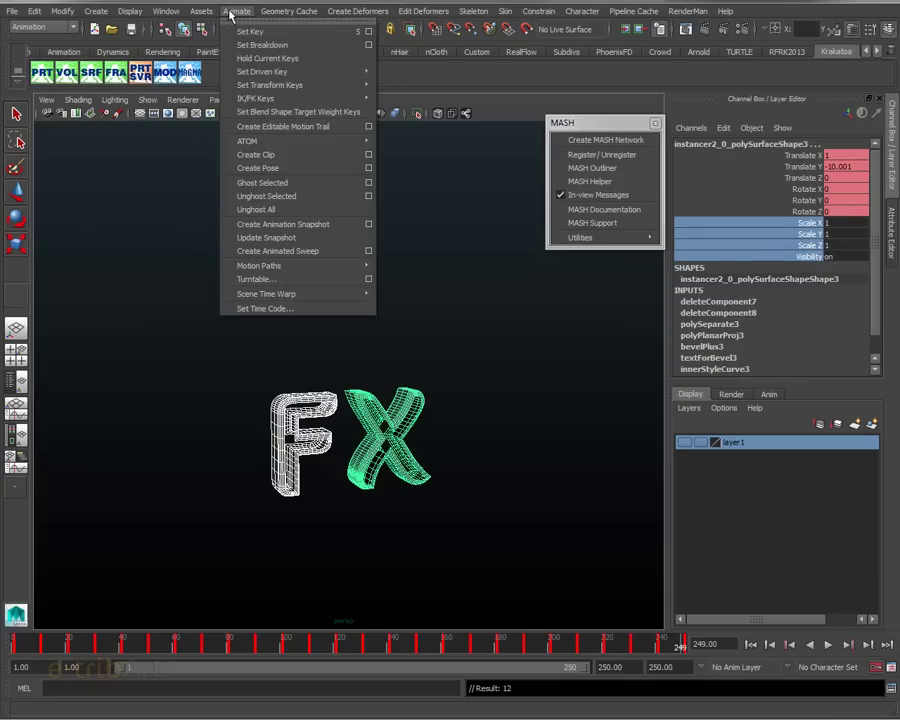
click(368, 158)
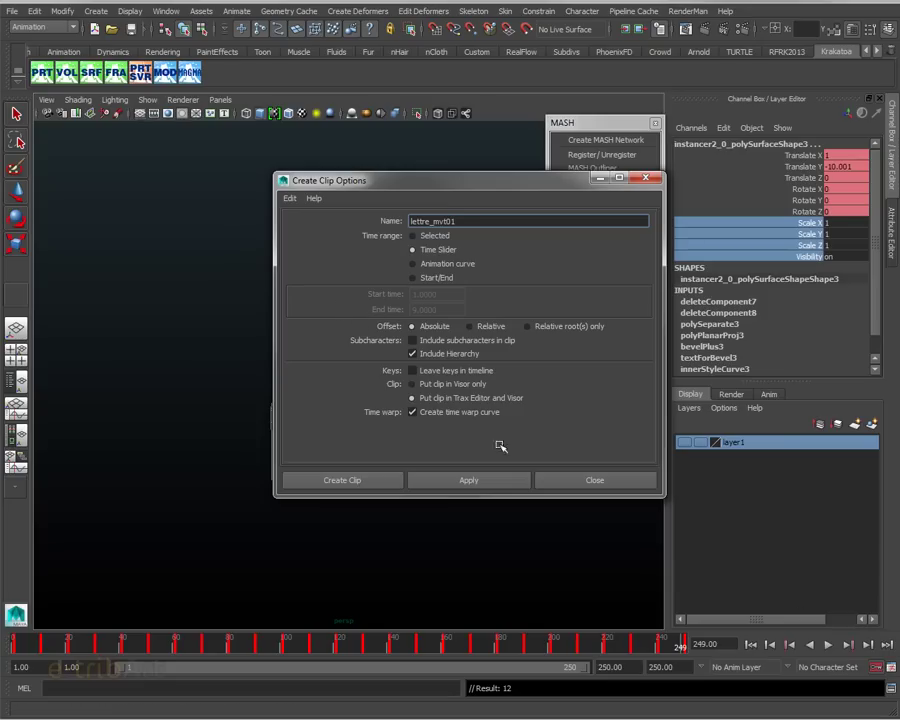
click(845, 668)
click(848, 673)
- Create the lettre_mvt01 clip, then play and stop the letters' animation to check it
click(366, 483)
key(alt+v)
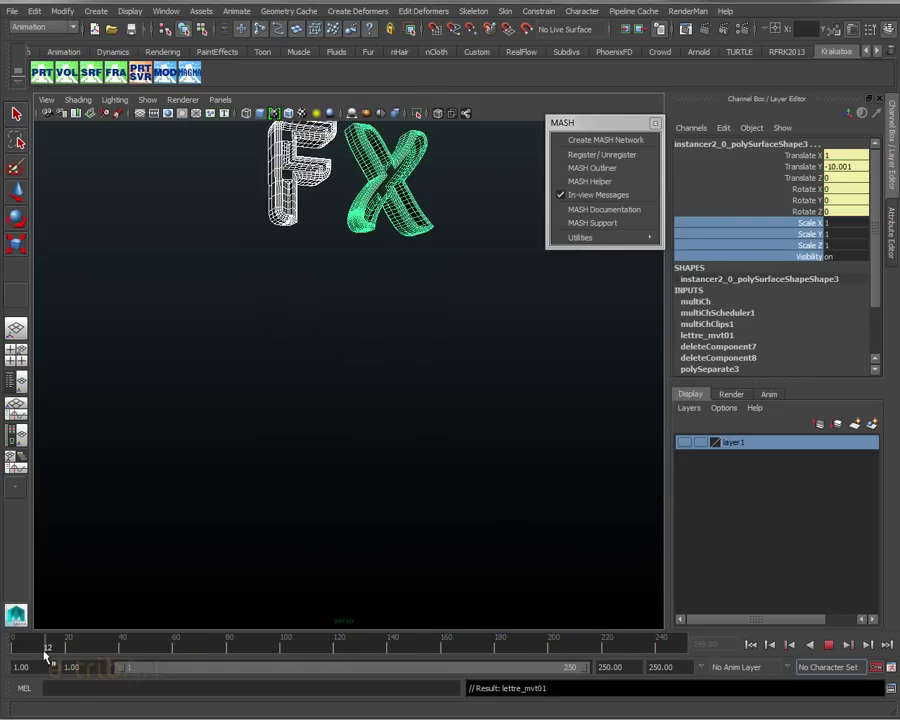
key(alt+v)
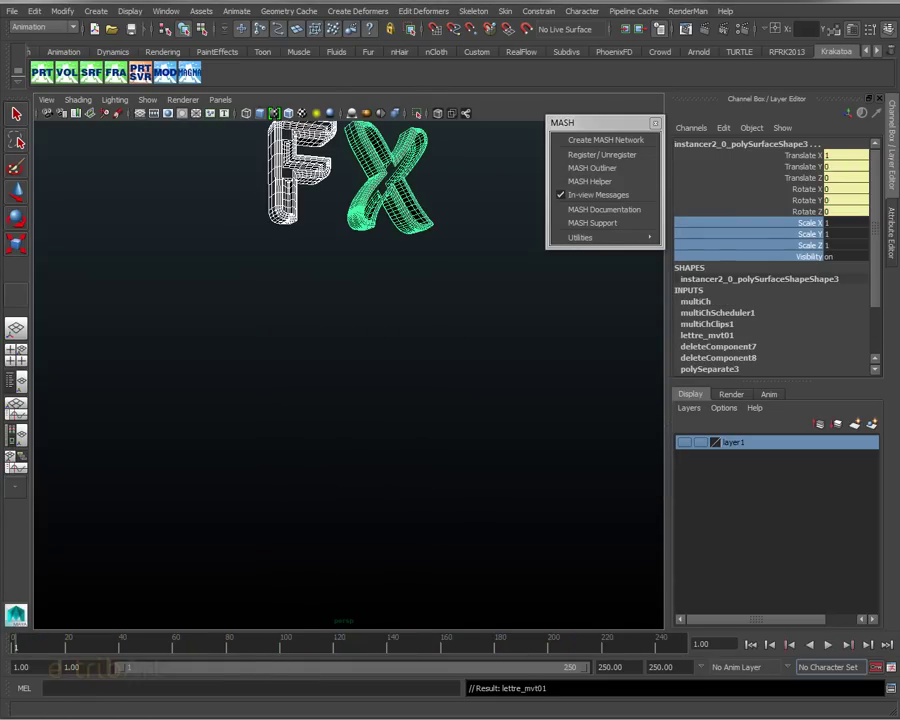
- Open the Trax Editor with the letters' character track loaded and select the lettre_mvt01 clip
click(166, 11)
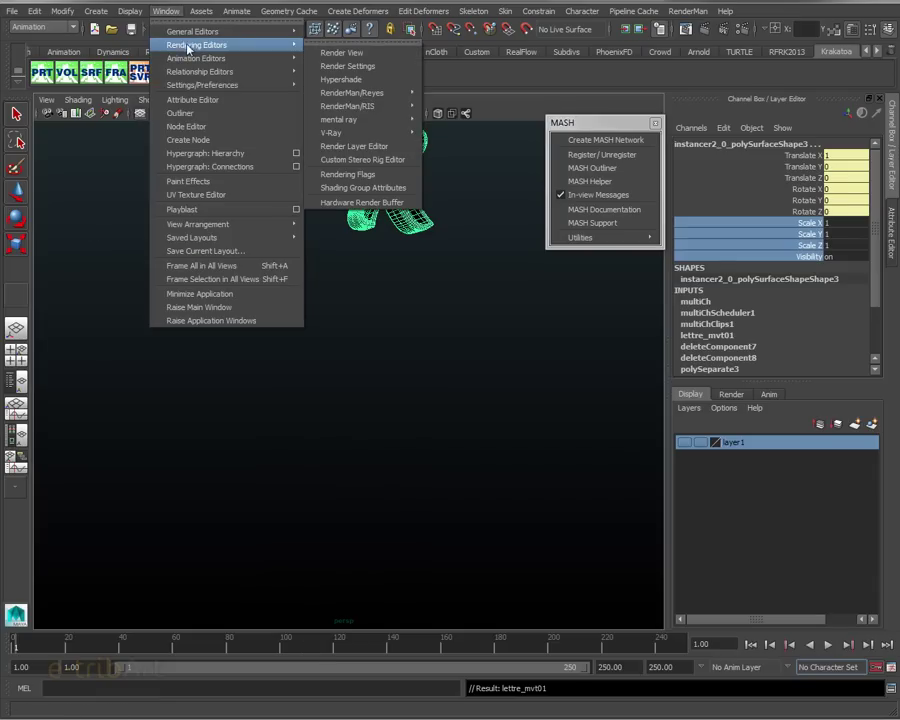
mouse_move(197, 58)
click(338, 80)
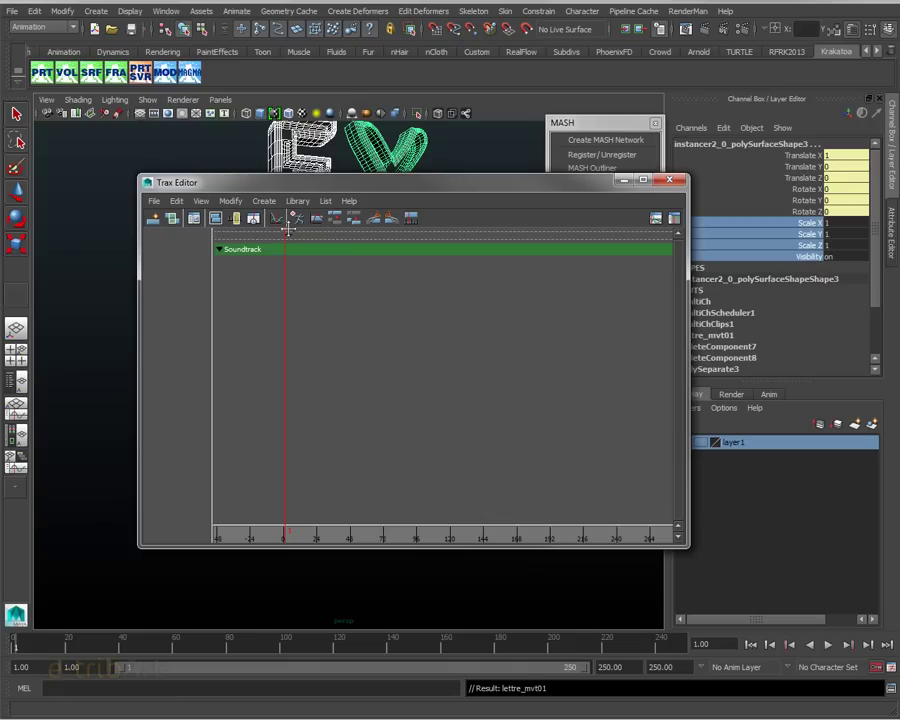
click(296, 219)
click(351, 252)
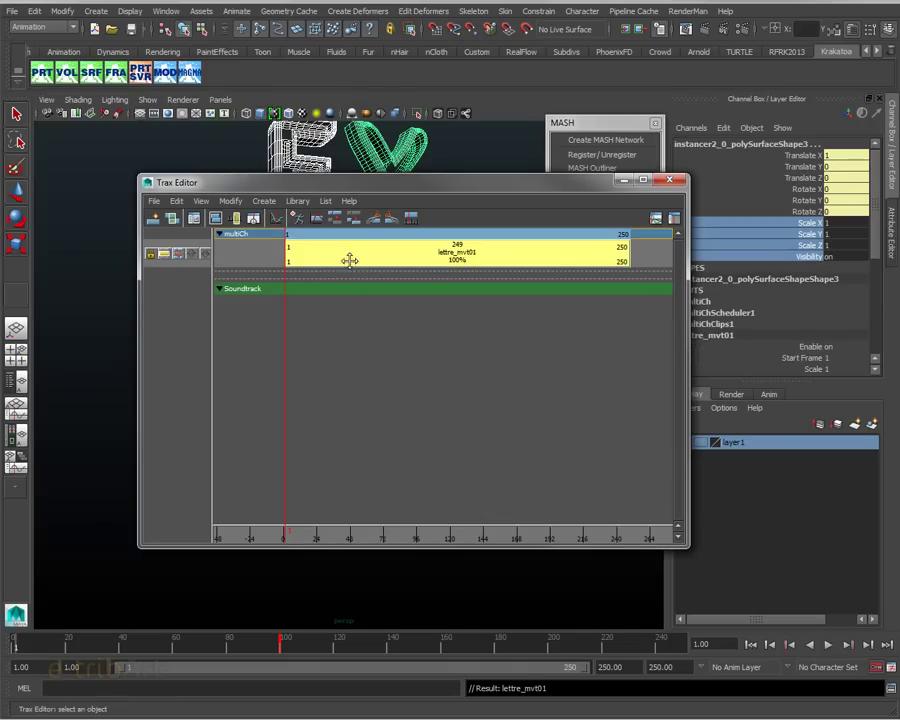
- Create a Time Warp on the lettre_mvt01 clip
right_click(426, 256)
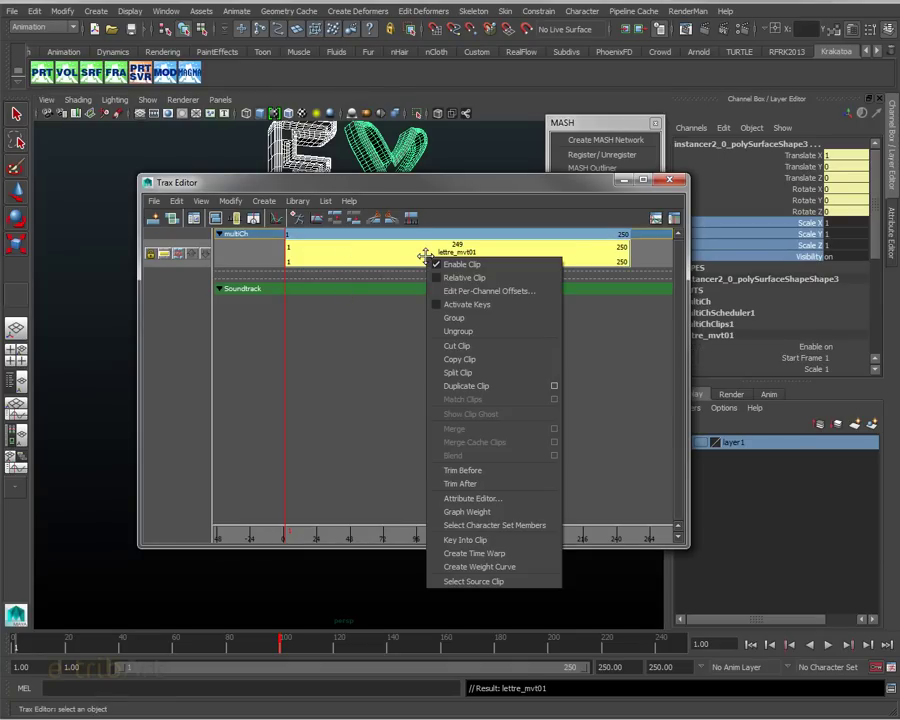
click(465, 553)
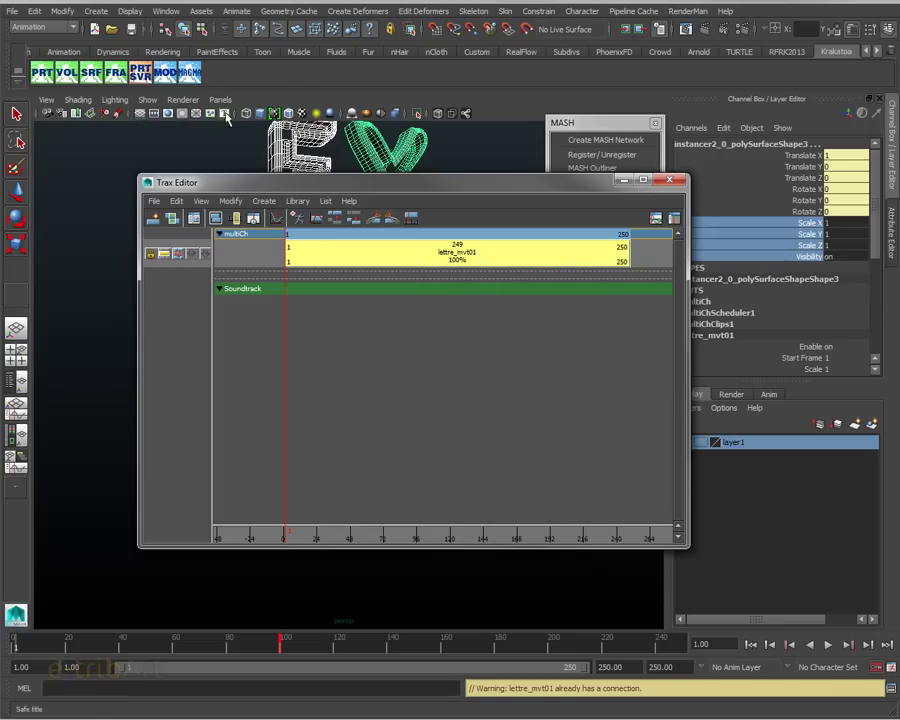
click(175, 12)
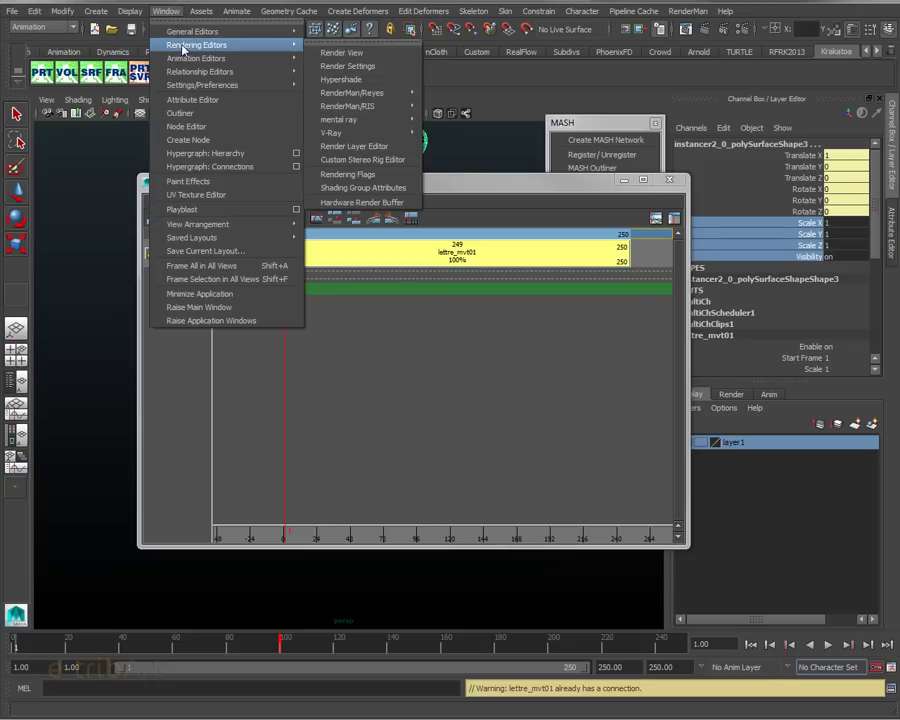
mouse_move(196, 58)
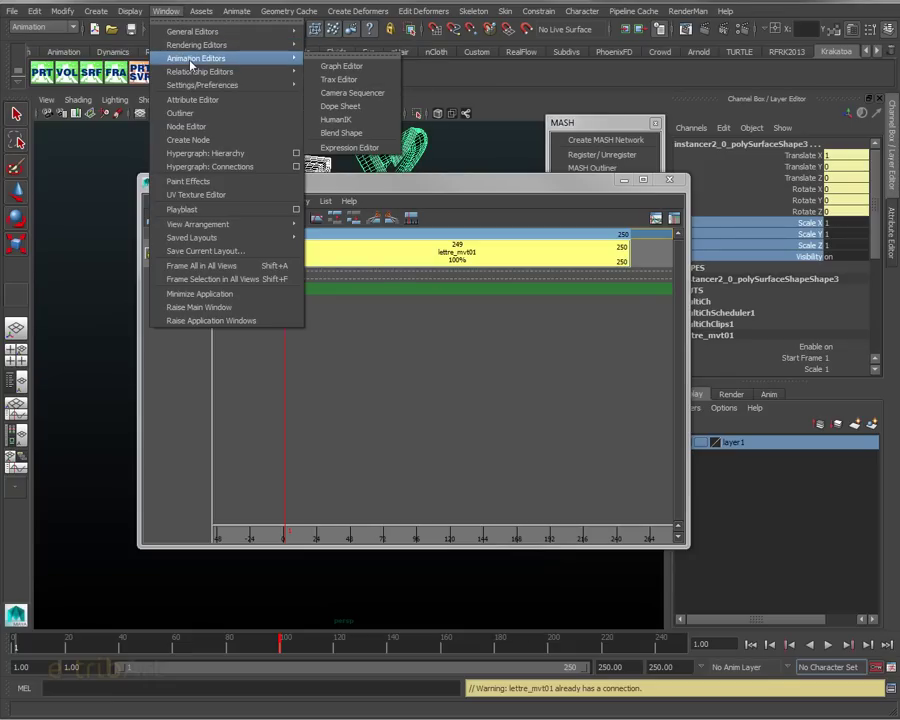
- Show only the Time Warp curve in the Graph Editor, framed in view
click(339, 79)
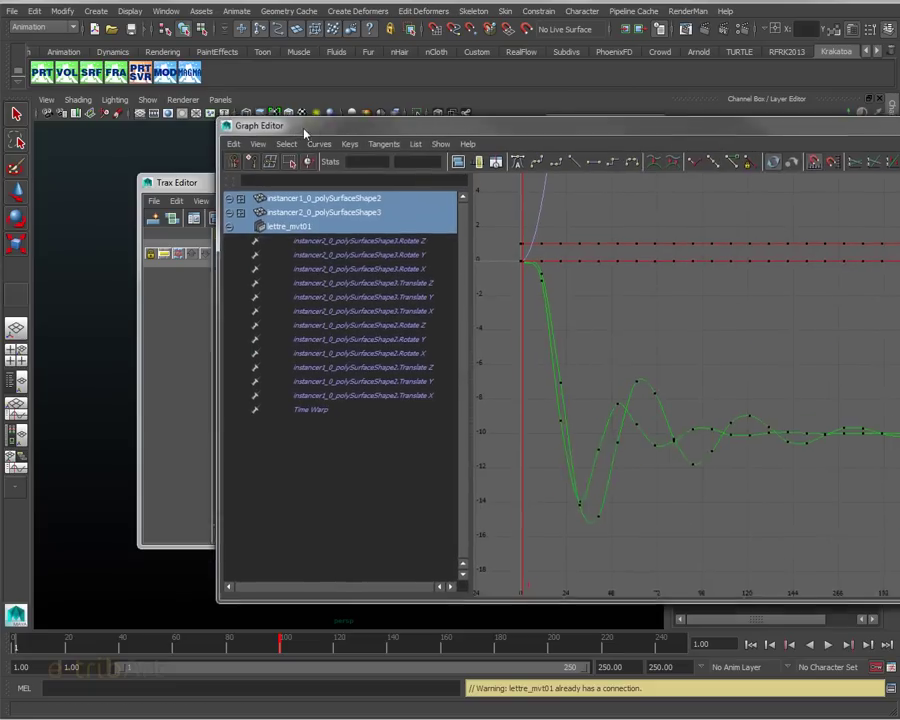
drag(302, 132, 158, 84)
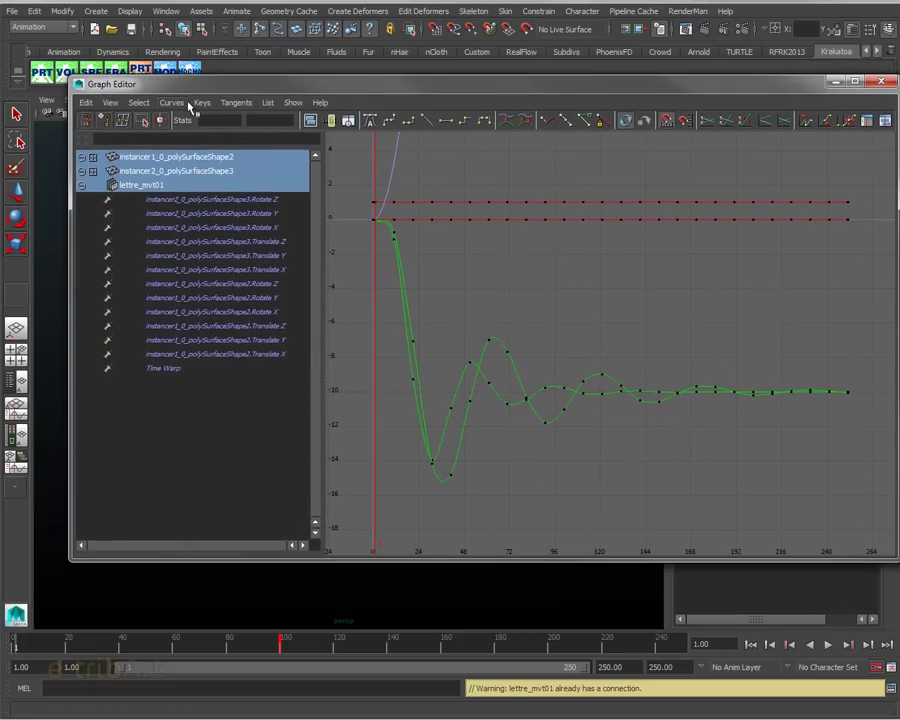
click(149, 370)
key(f)
- Set the frame 0 Time Warp key to 100 and the frame 100 key to 0
drag(354, 462, 428, 534)
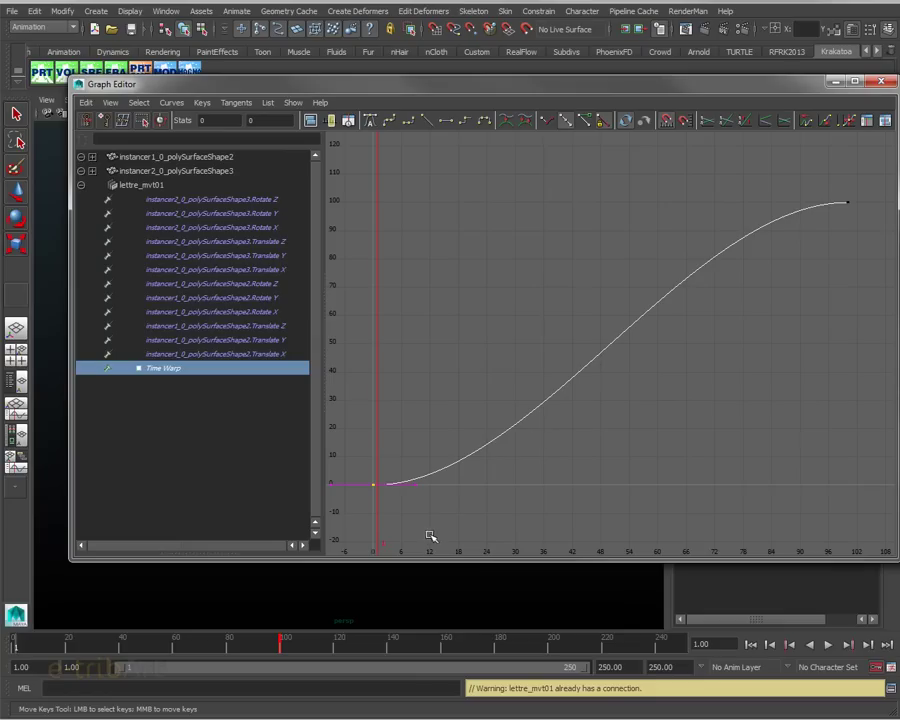
click(252, 121)
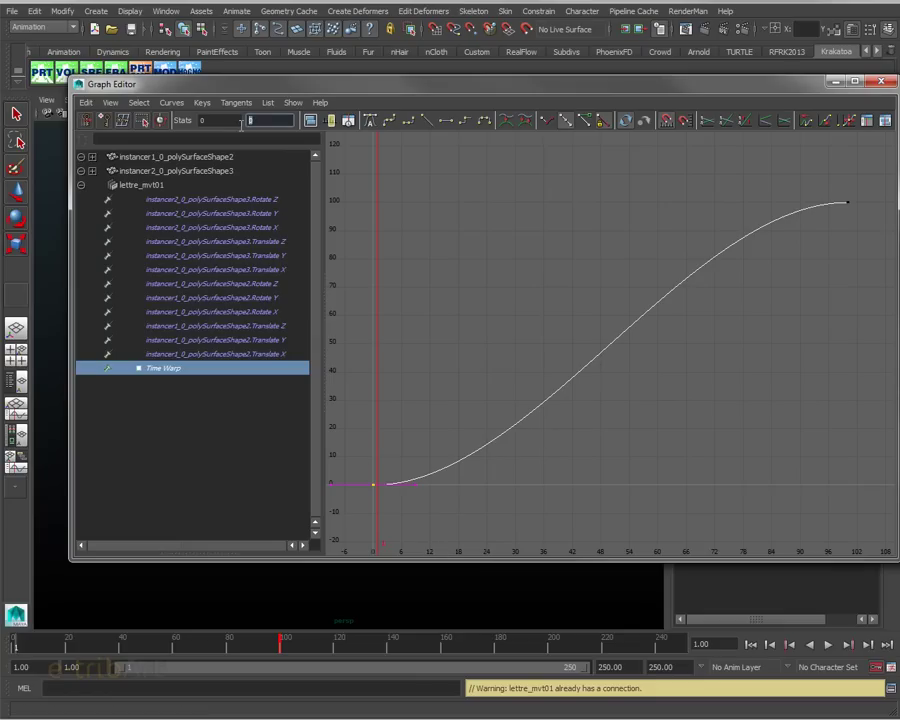
text(100)
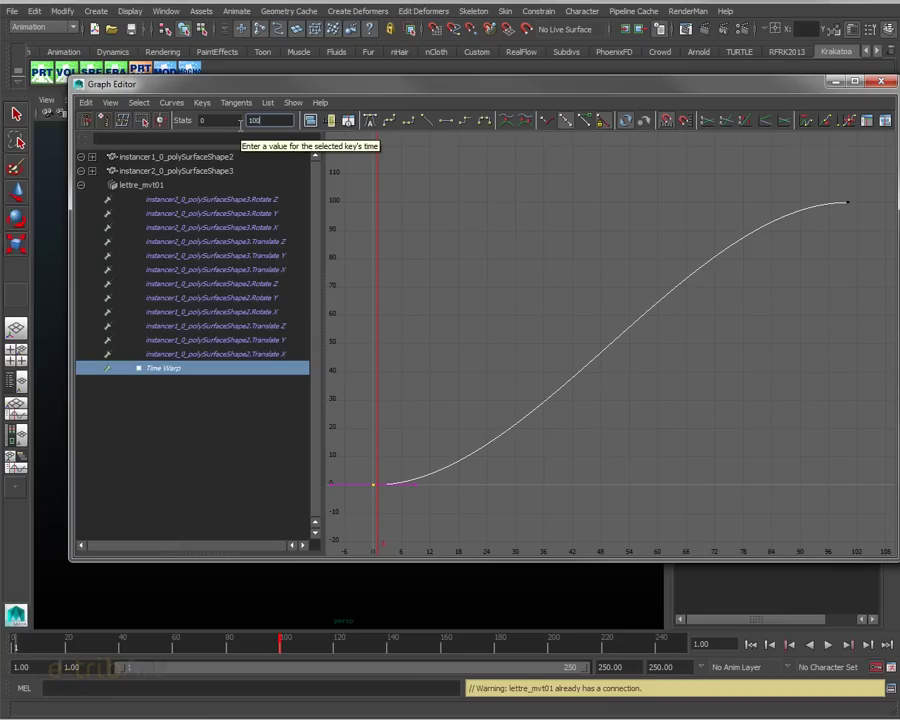
key(Return)
click(848, 202)
drag(280, 118, 236, 117)
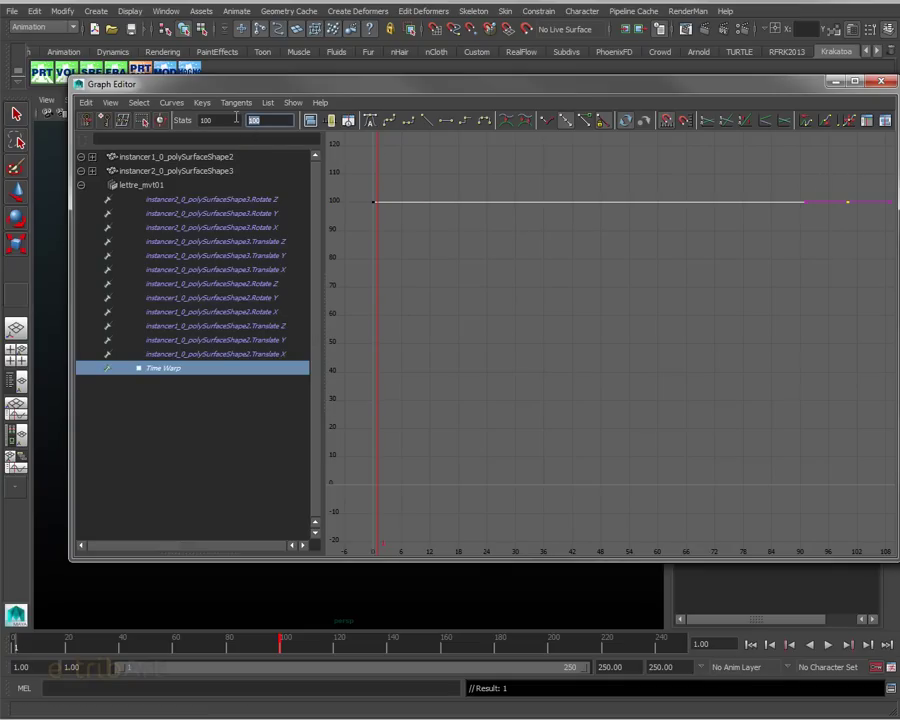
text(0)
key(Return)
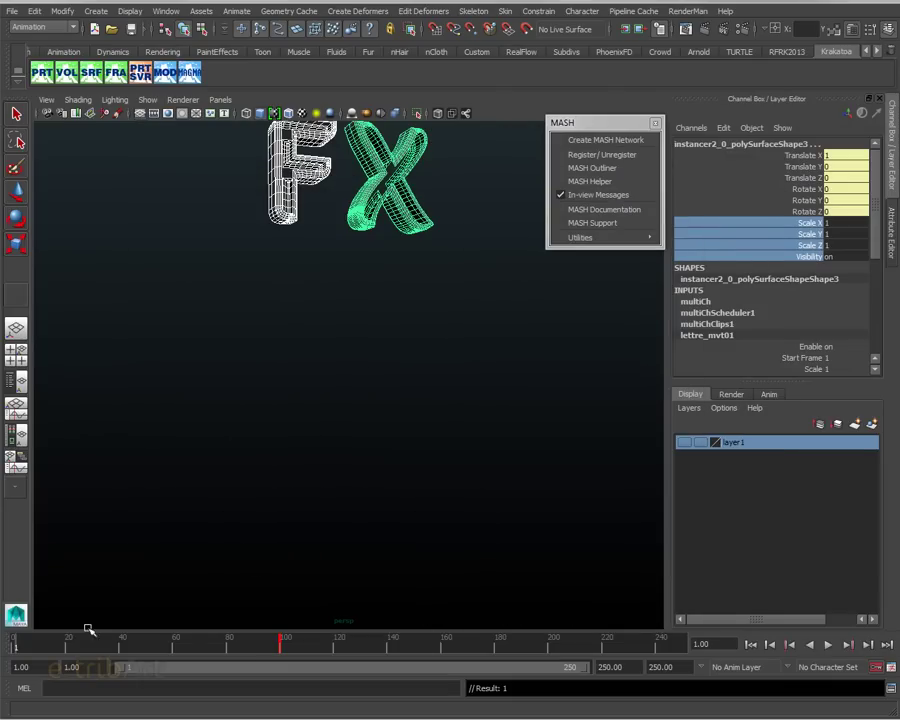
key(alt+v)
drag(224, 652, 648, 650)
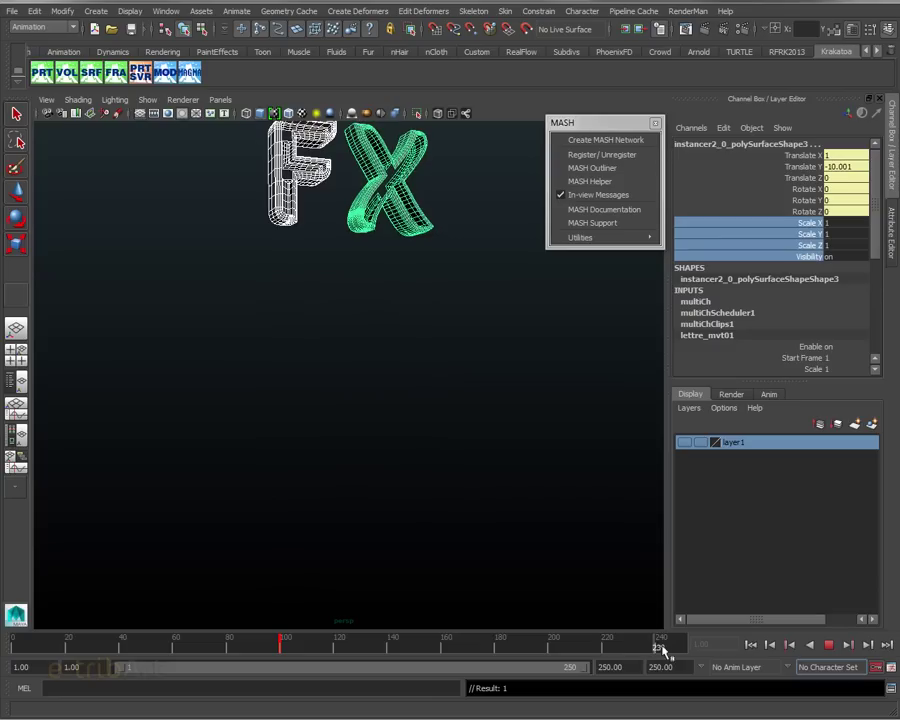
drag(648, 650, 19, 648)
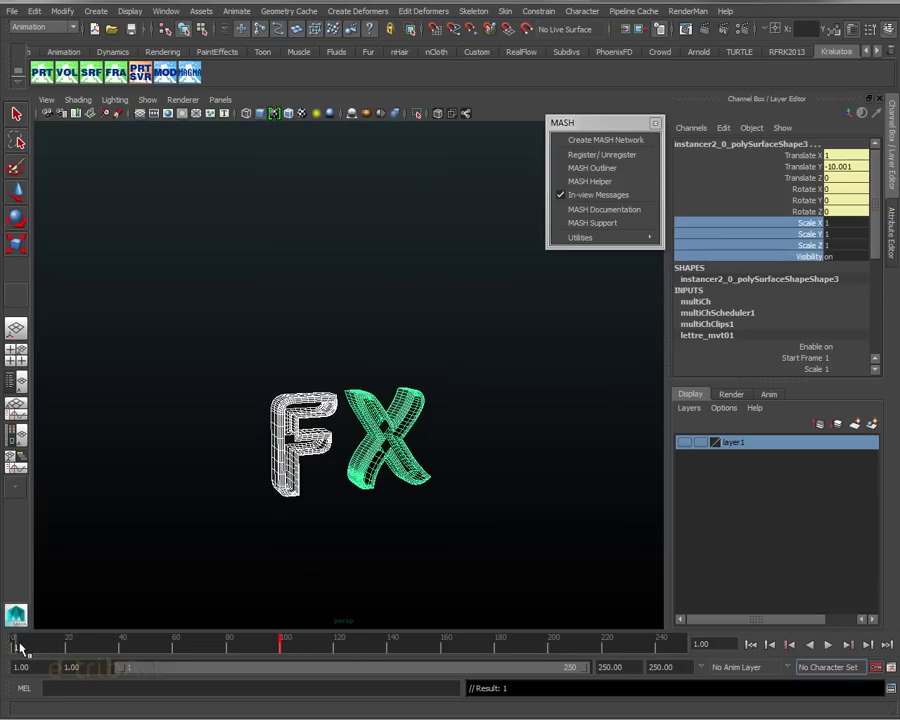
mouse_move(17, 648)
mouse_down()
mouse_move(418, 673)
mouse_move(689, 670)
mouse_up()
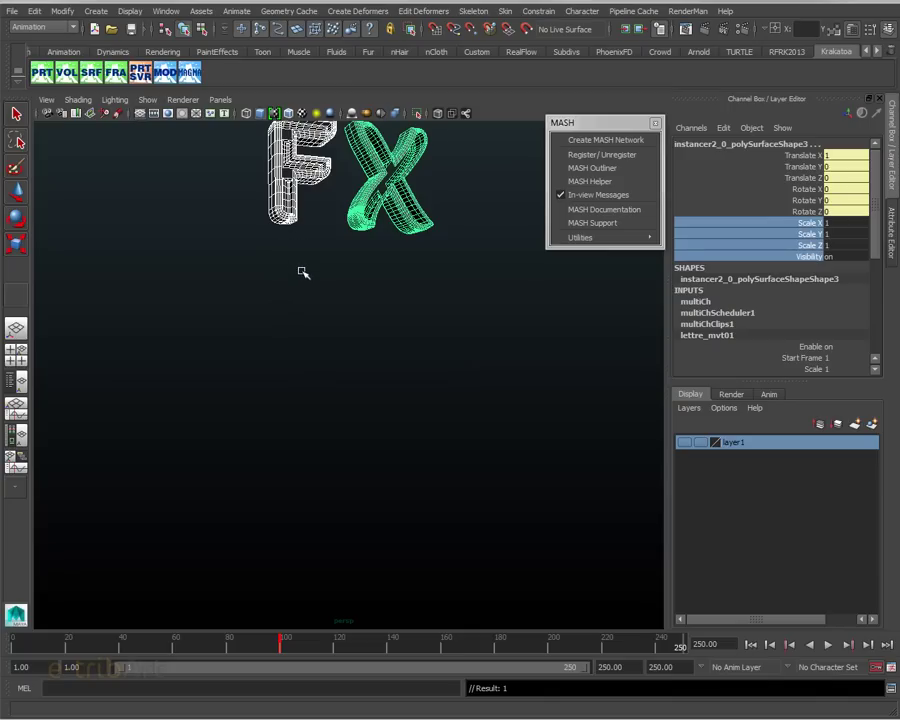
- Set Export Selection options to a custom frame range 1–250 with RealFlowSD file type
click(16, 16)
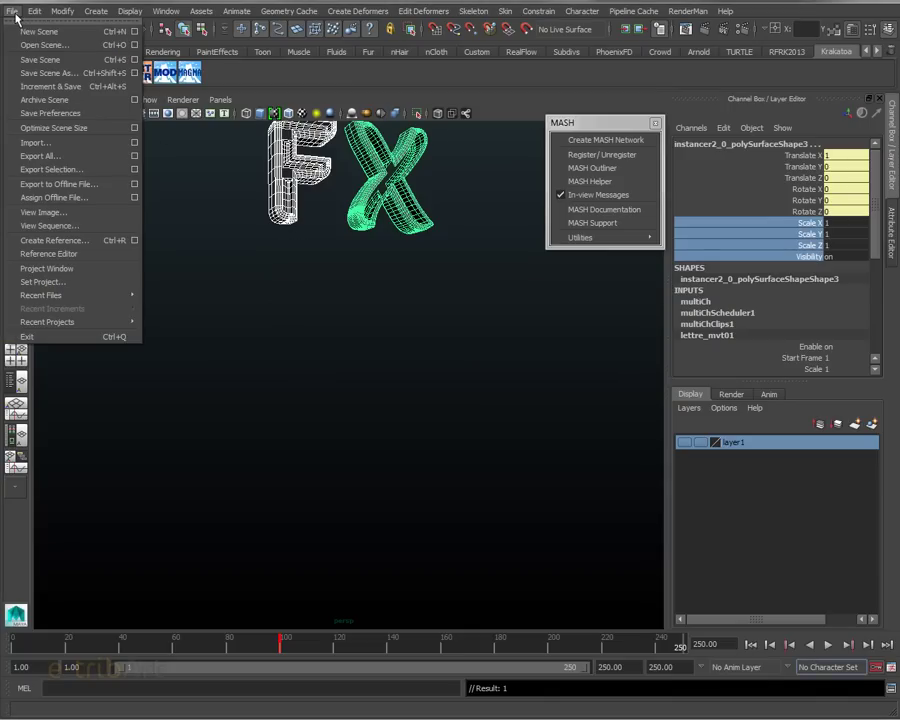
click(135, 170)
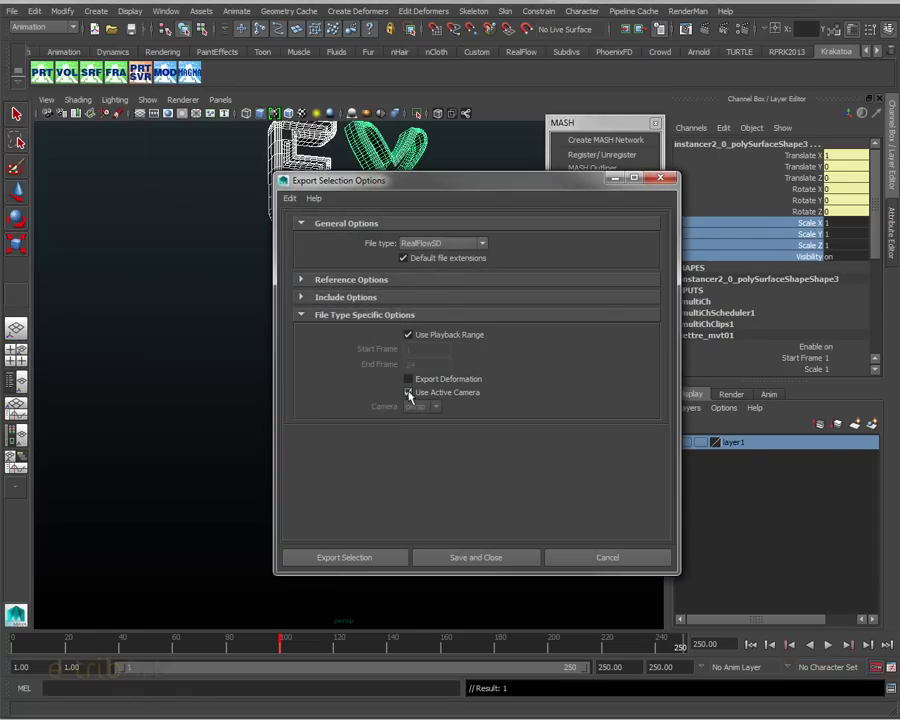
click(408, 335)
double_click(410, 364)
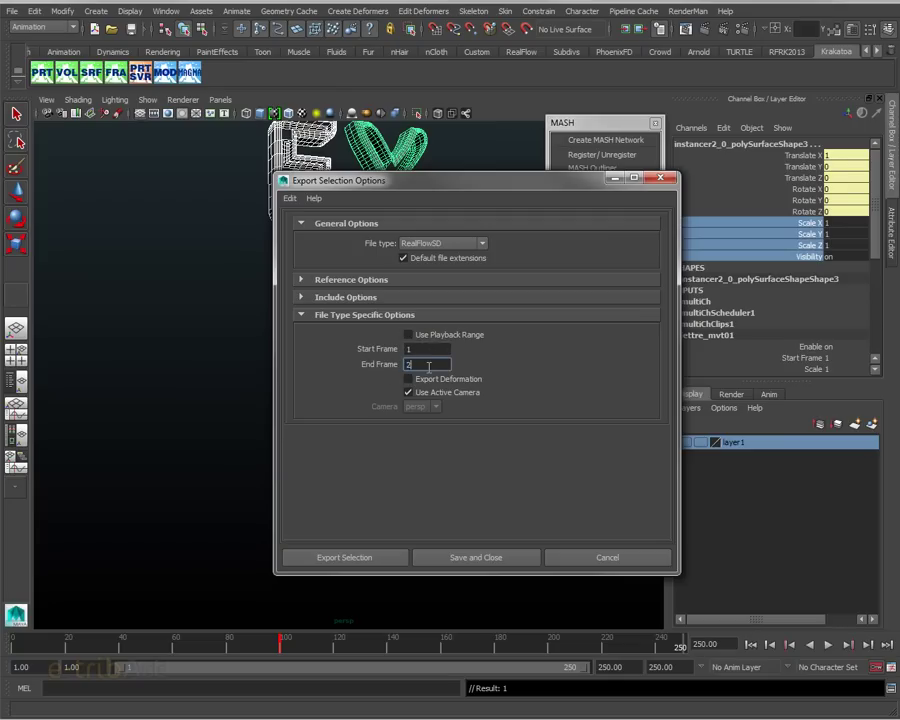
text(50)
click(427, 348)
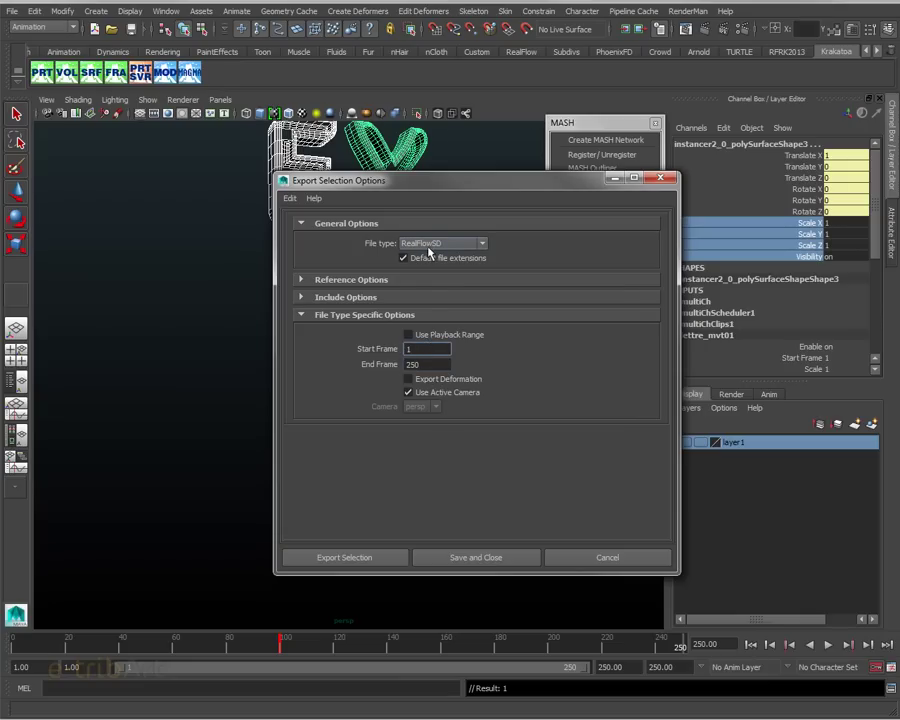
drag(360, 190, 563, 118)
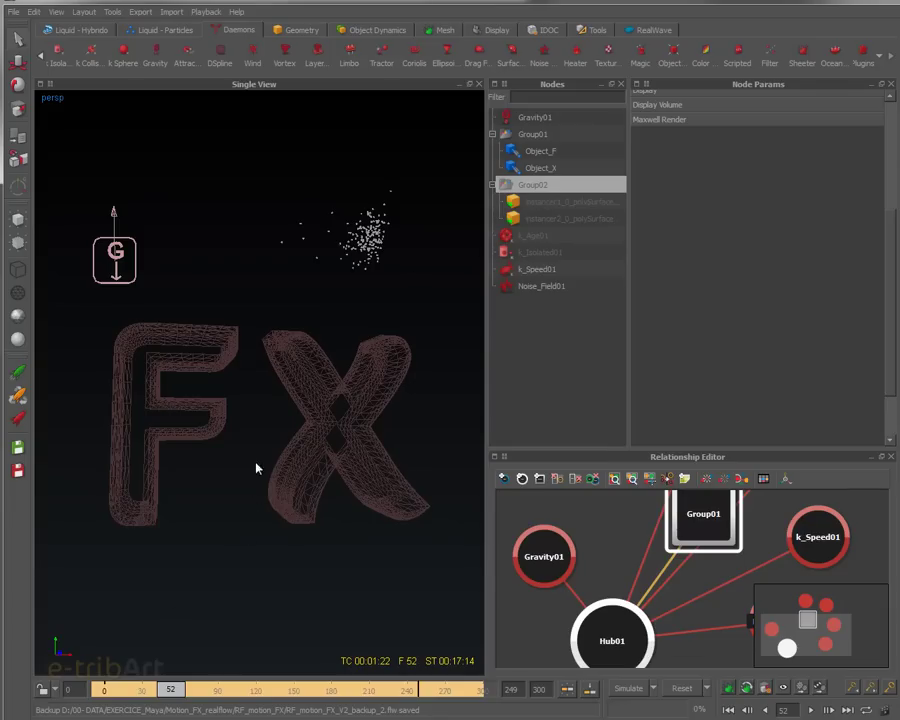
- Scrub the particle simulation past frame 50 and select Group02 and Object_F
drag(112, 690, 172, 690)
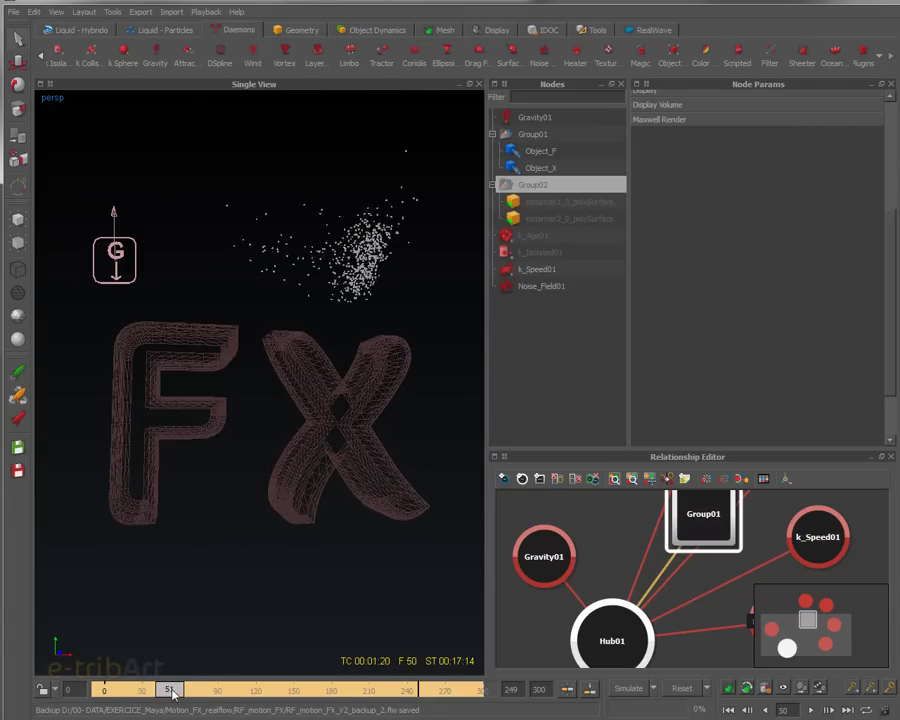
mouse_move(172, 690)
mouse_down()
mouse_move(233, 668)
mouse_move(81, 670)
mouse_up()
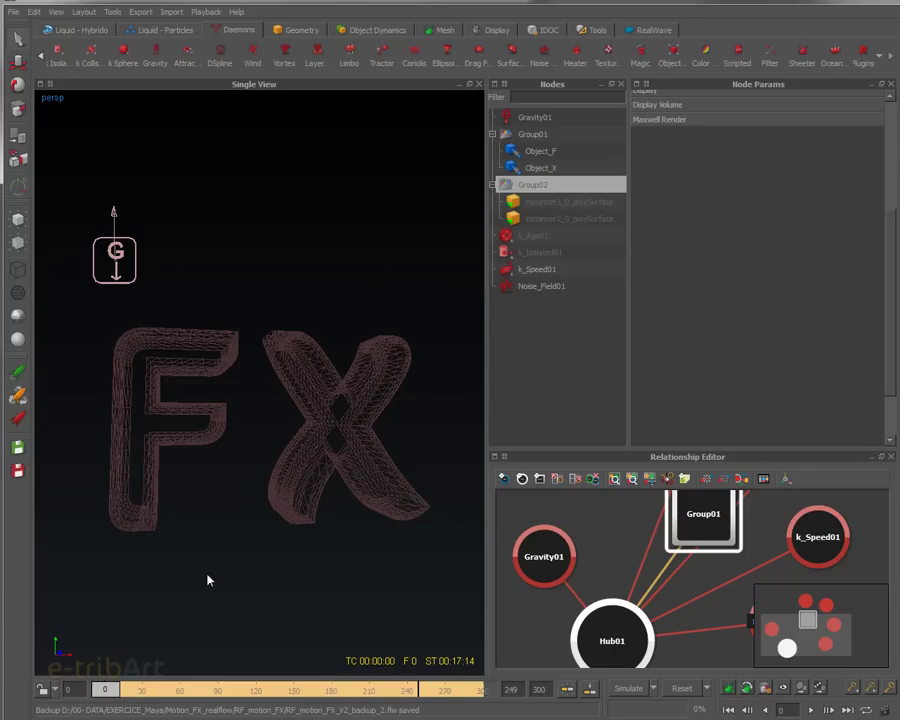
click(196, 416)
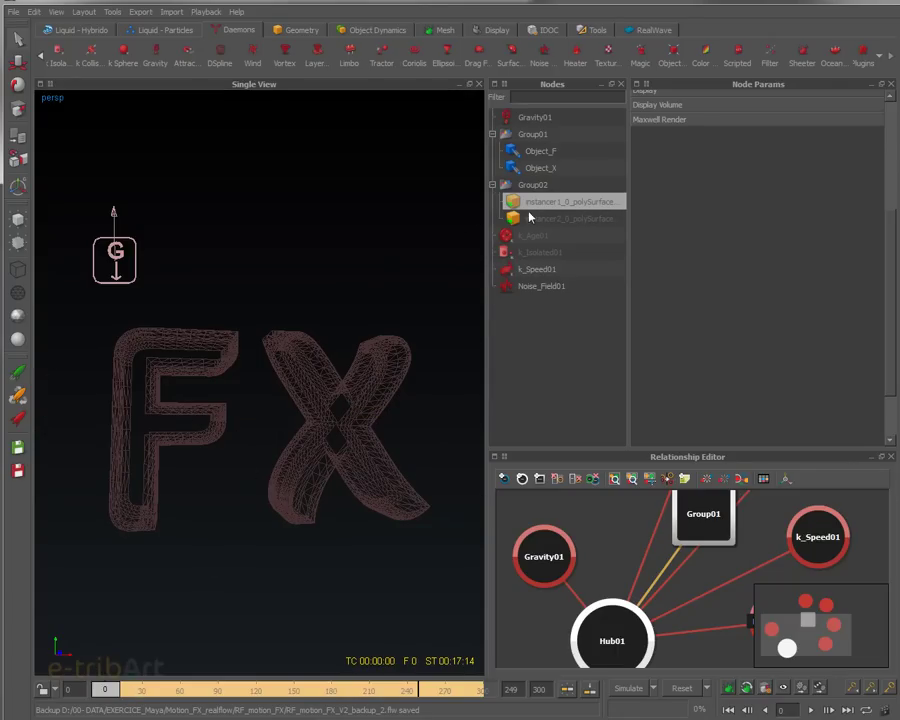
click(535, 185)
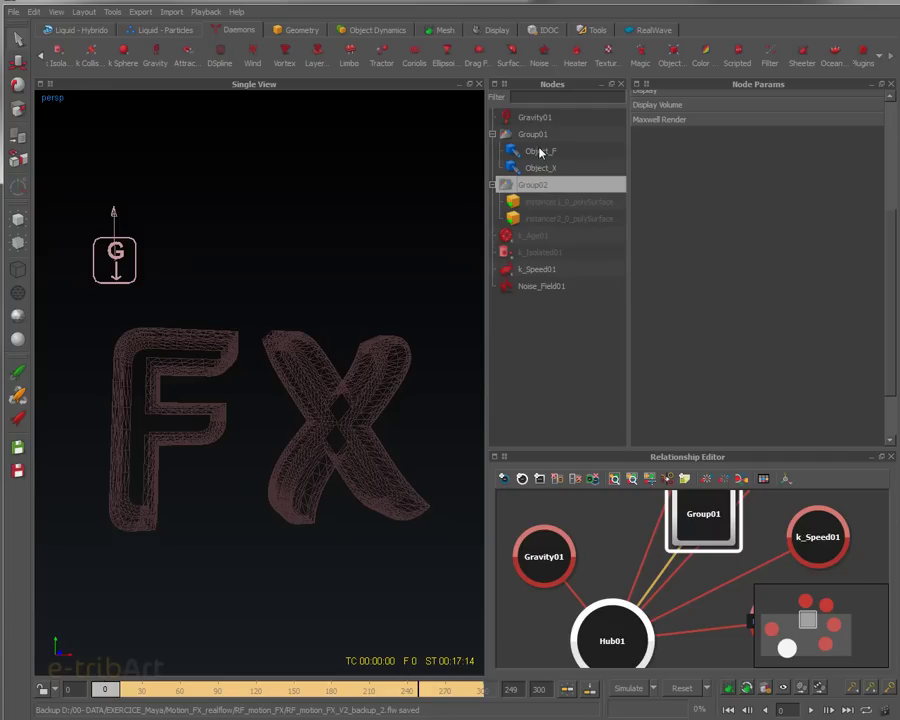
click(541, 152)
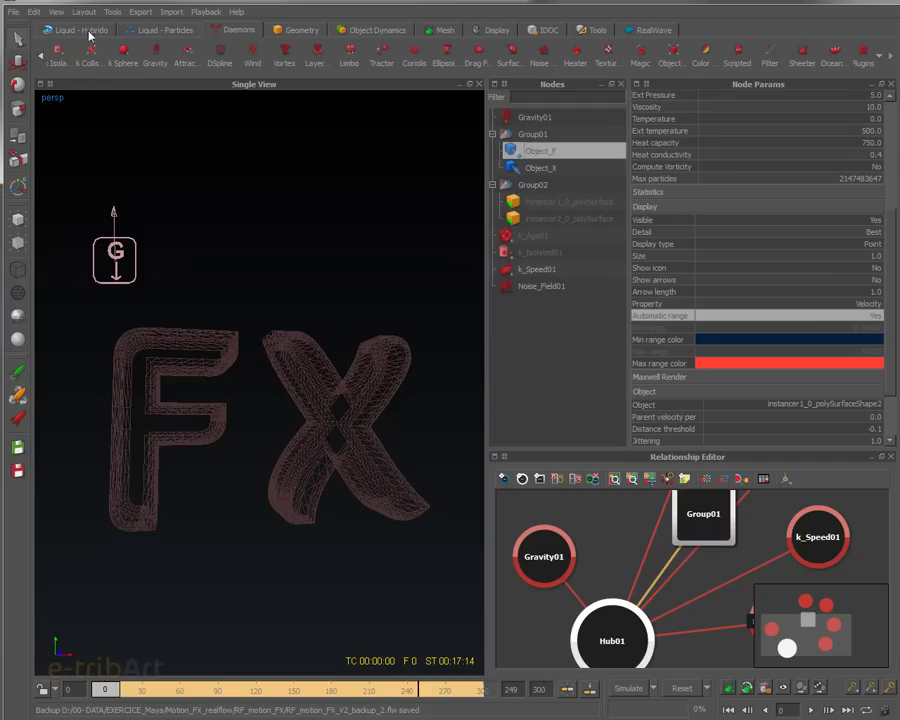
- Review Object_F's emitter settings under Group01 in Node Params
click(130, 28)
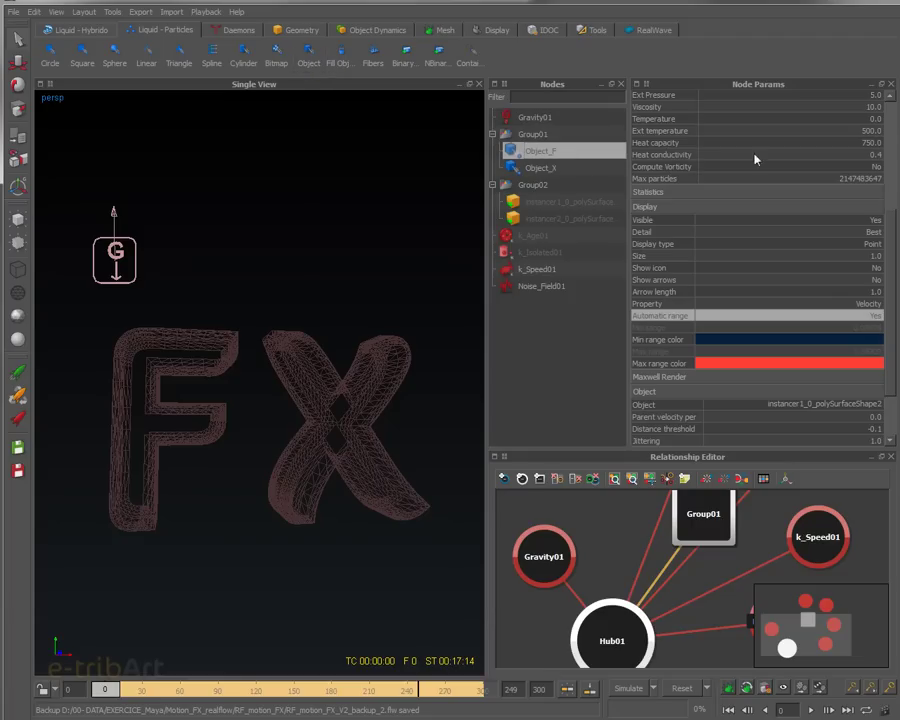
scroll(886, 117, up, 5)
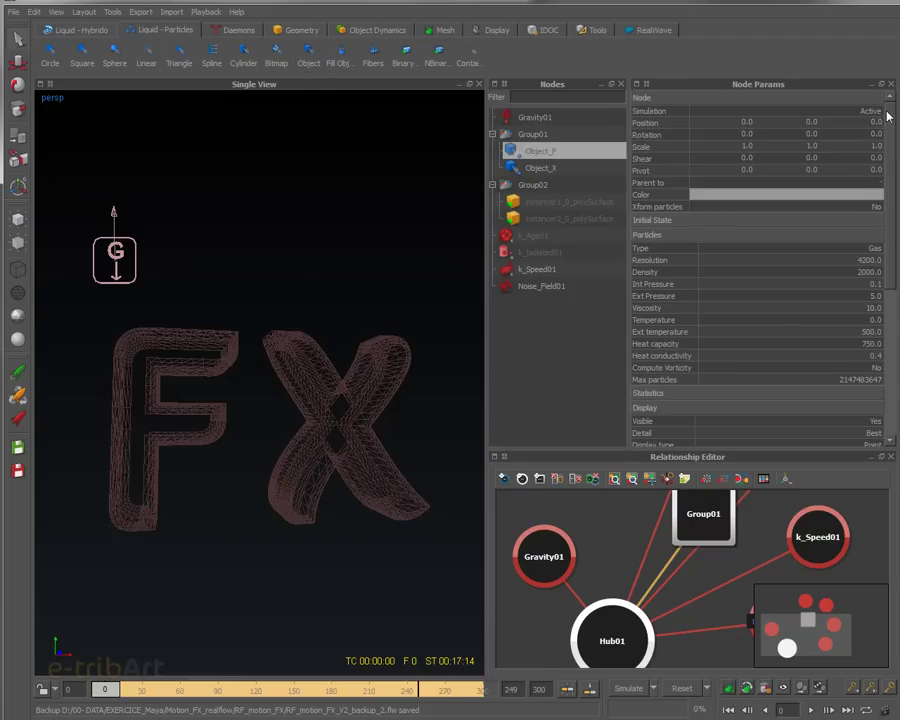
click(540, 136)
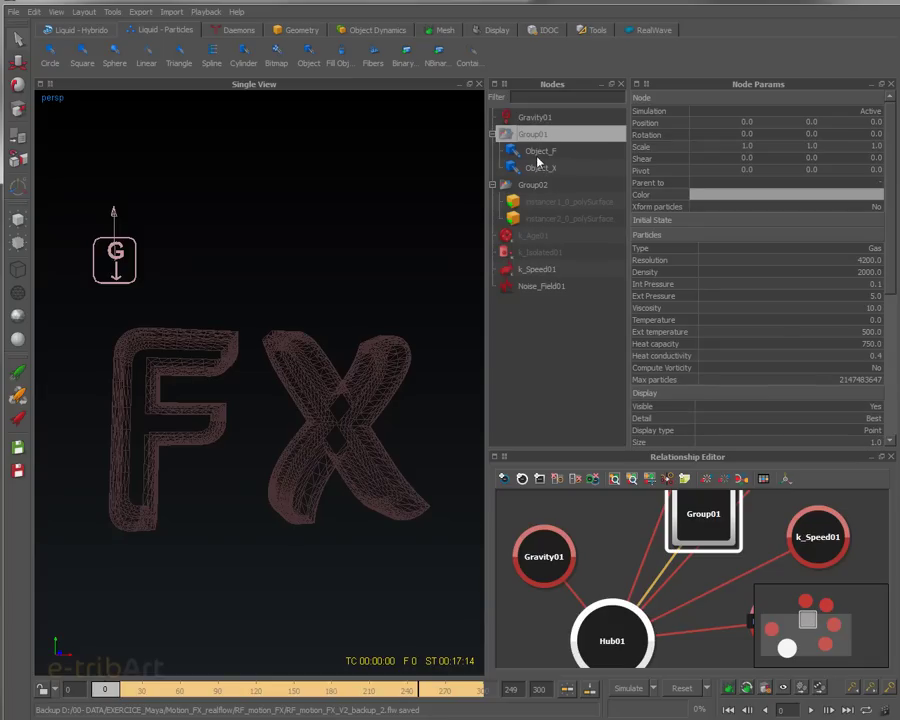
click(539, 153)
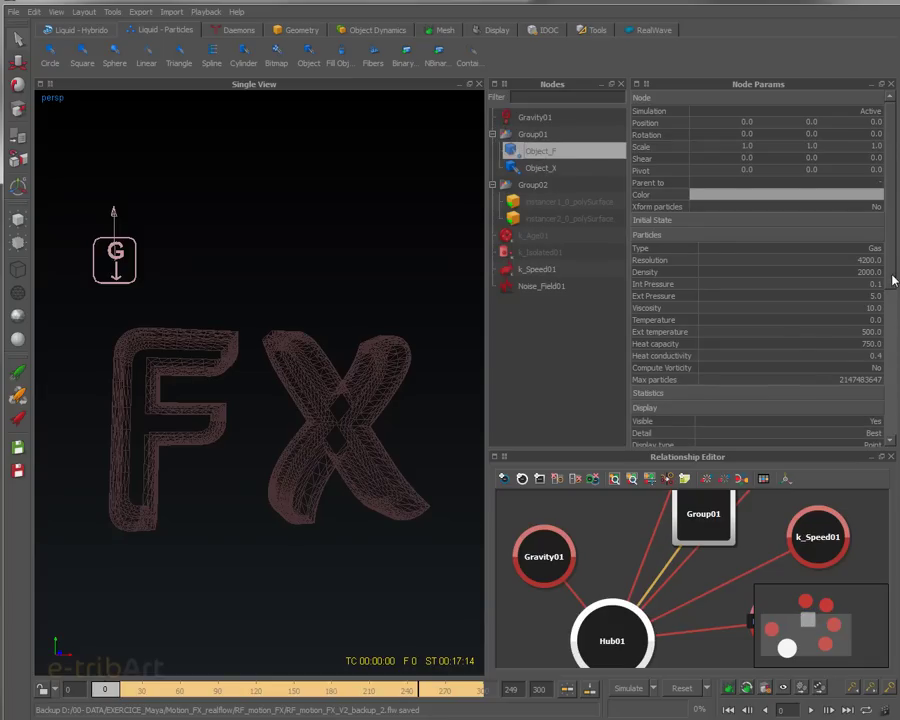
scroll(888, 276, down, 4)
scroll(890, 379, down, 1)
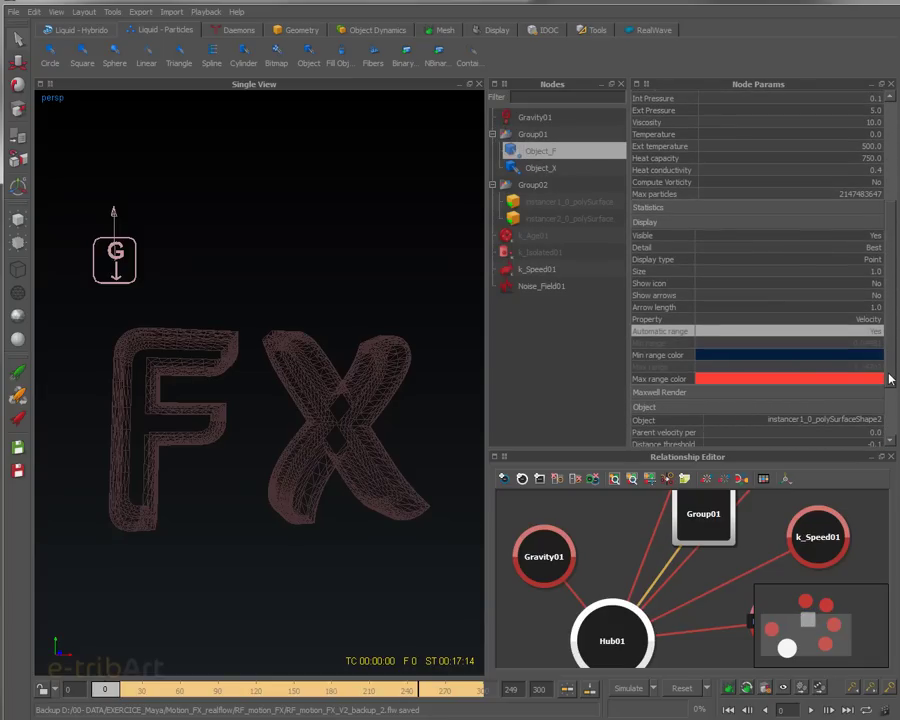
scroll(890, 379, down, 3)
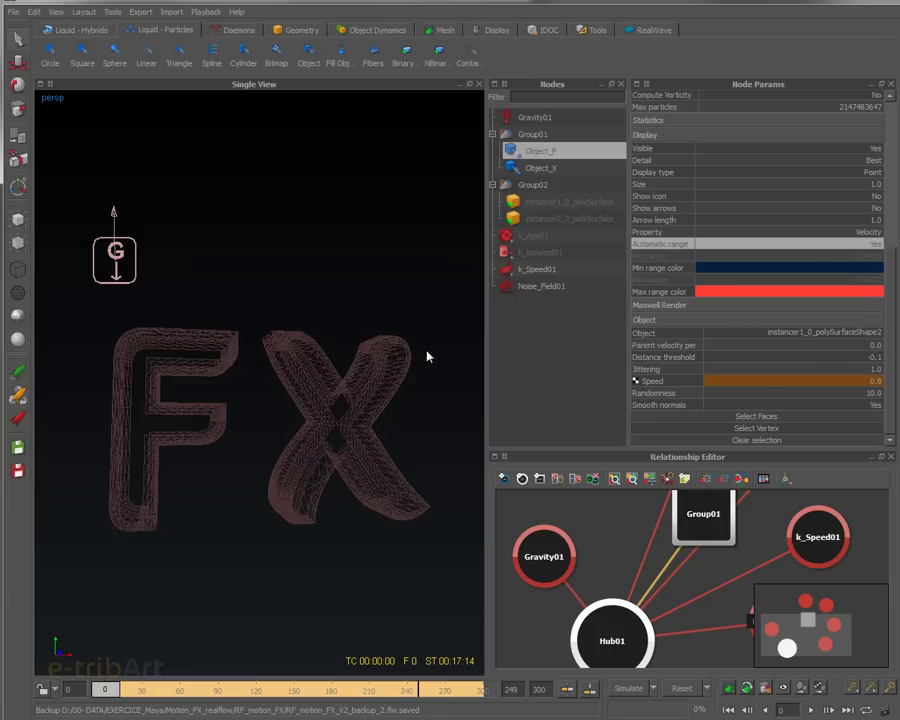
- Inspect Object_X's emitter settings, then select Group01 to view its parameters
click(545, 170)
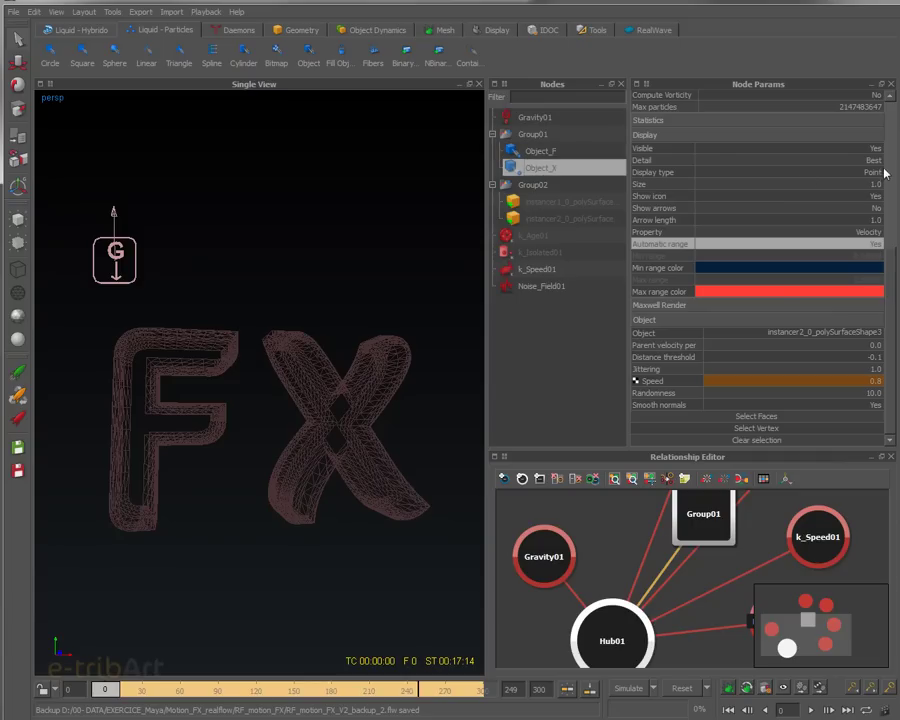
scroll(884, 174, up, 5)
scroll(890, 190, down, 1)
scroll(895, 200, down, 1)
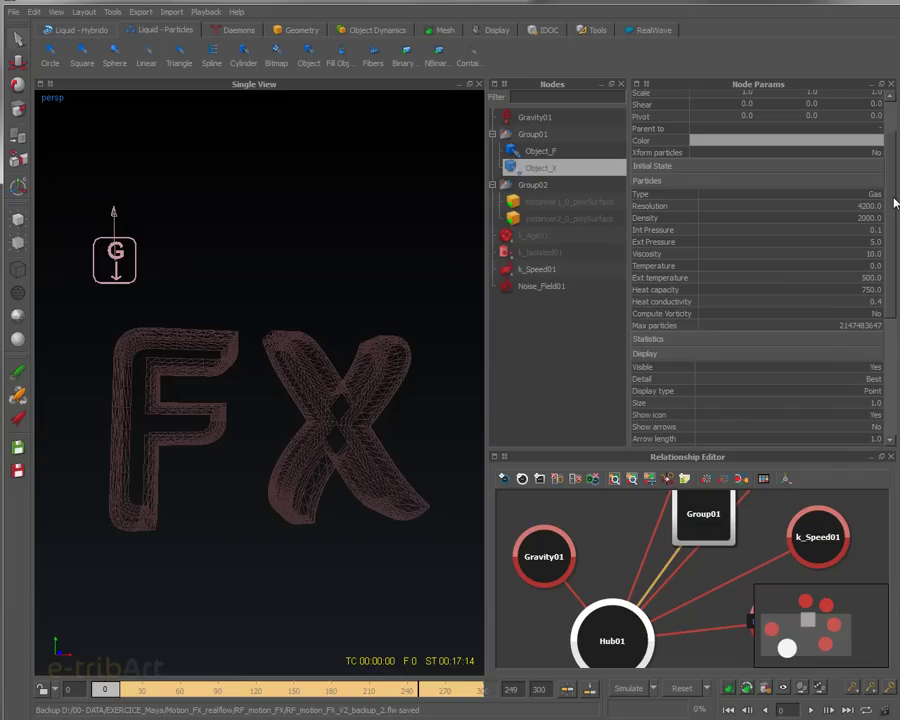
scroll(860, 195, up, 3)
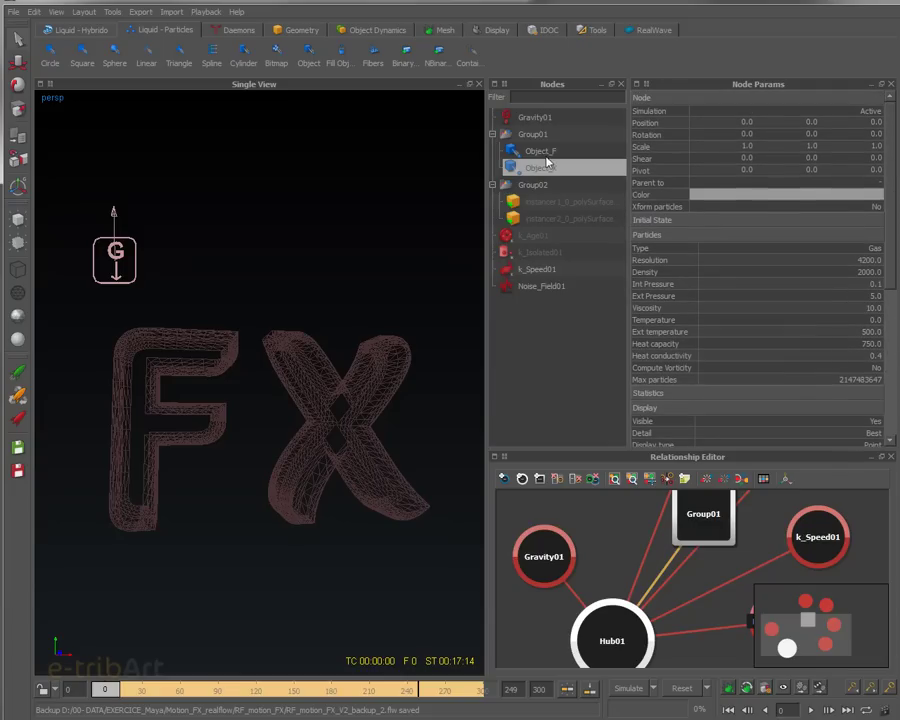
click(542, 153)
click(538, 135)
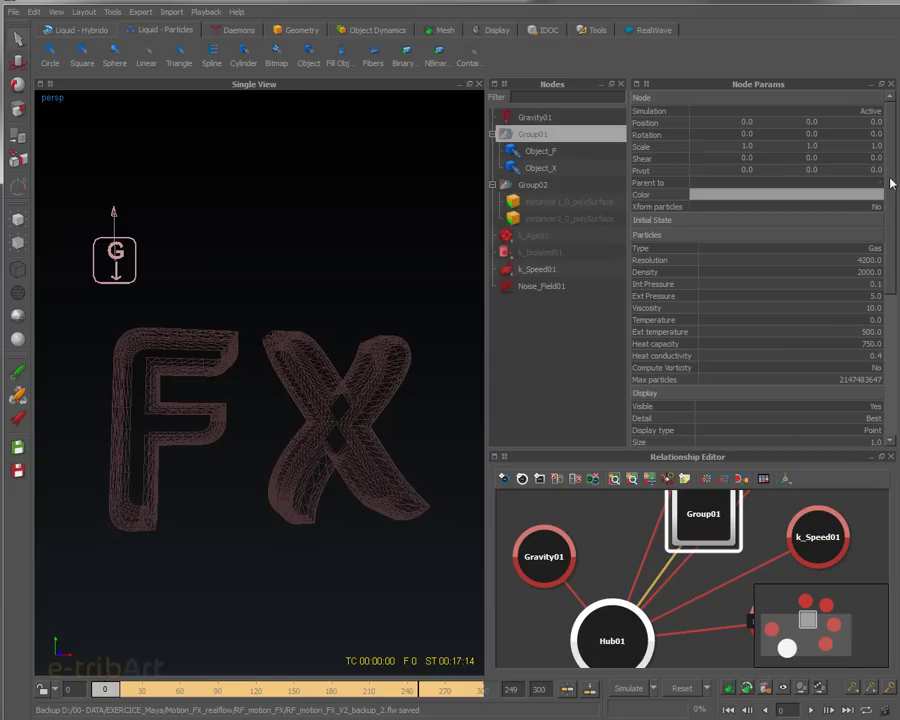
- Check Object_X, then select the Group01 emitter
click(548, 152)
key(Down)
click(545, 150)
click(530, 134)
- Review Group01's Node Params and advance the simulation to frame 5
scroll(810, 287, down, 1)
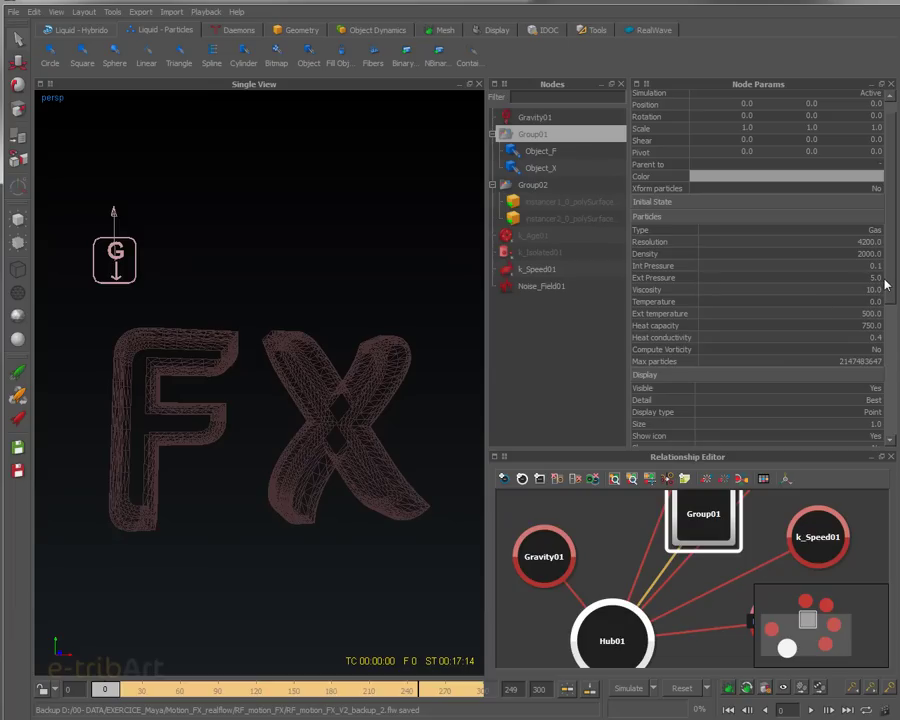
drag(887, 289, 884, 418)
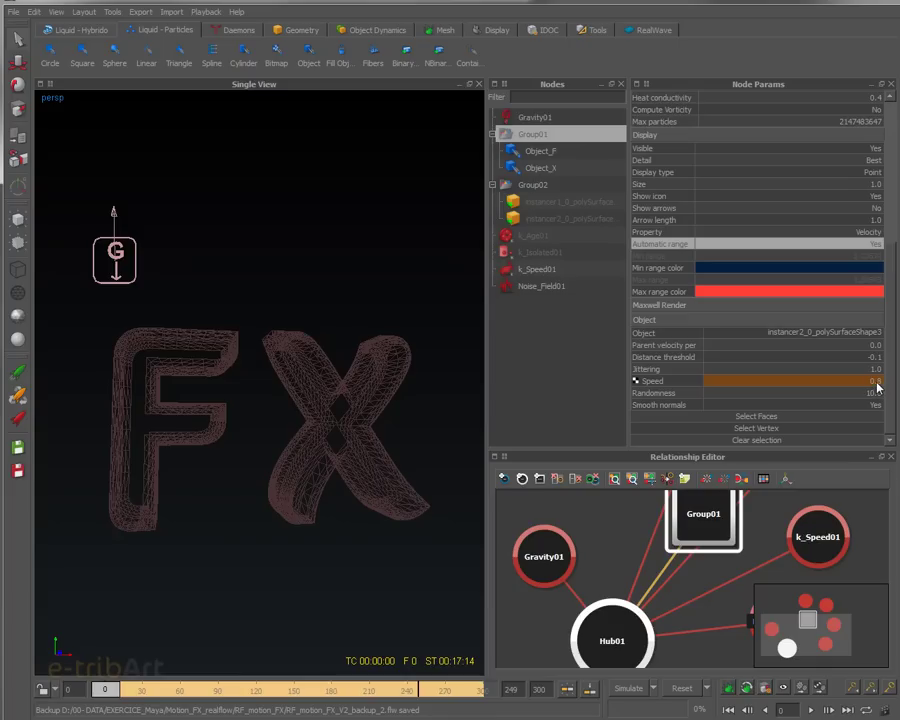
scroll(887, 383, up, 5)
scroll(760, 300, up, 3)
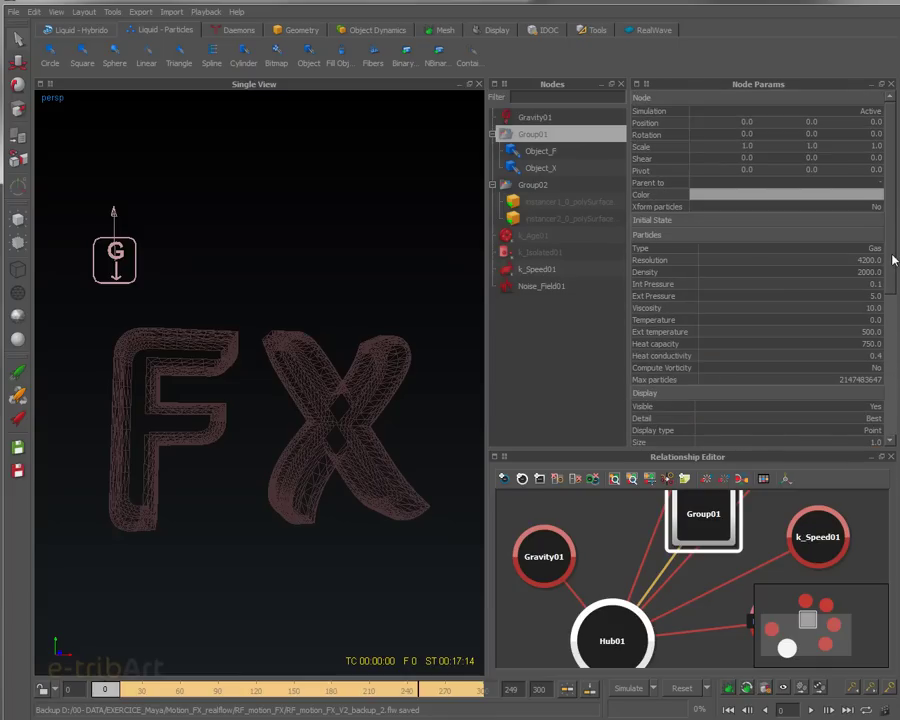
scroll(890, 400, down, 5)
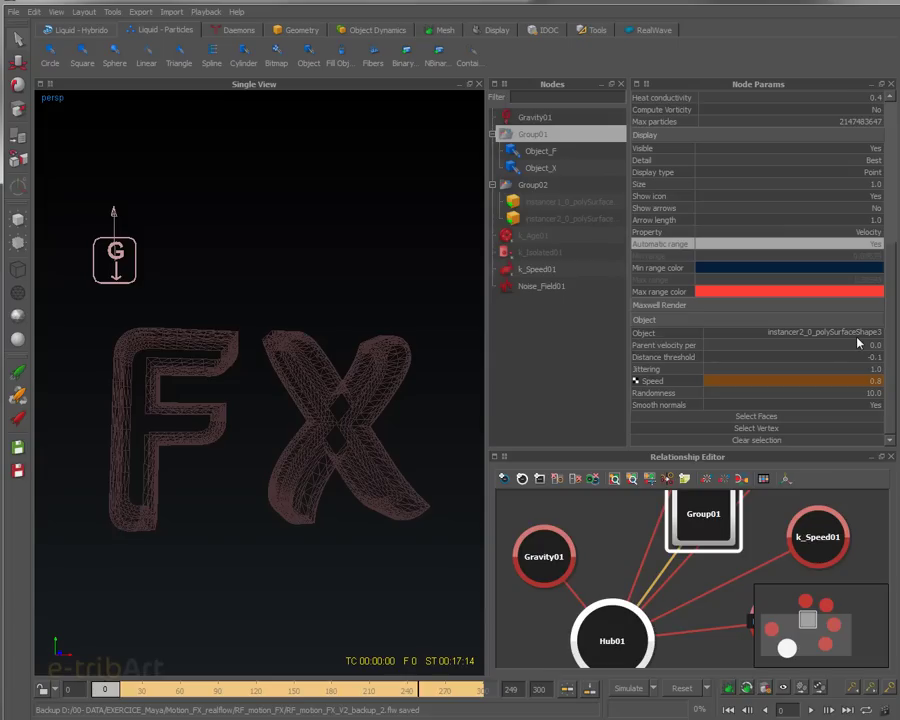
drag(105, 689, 111, 692)
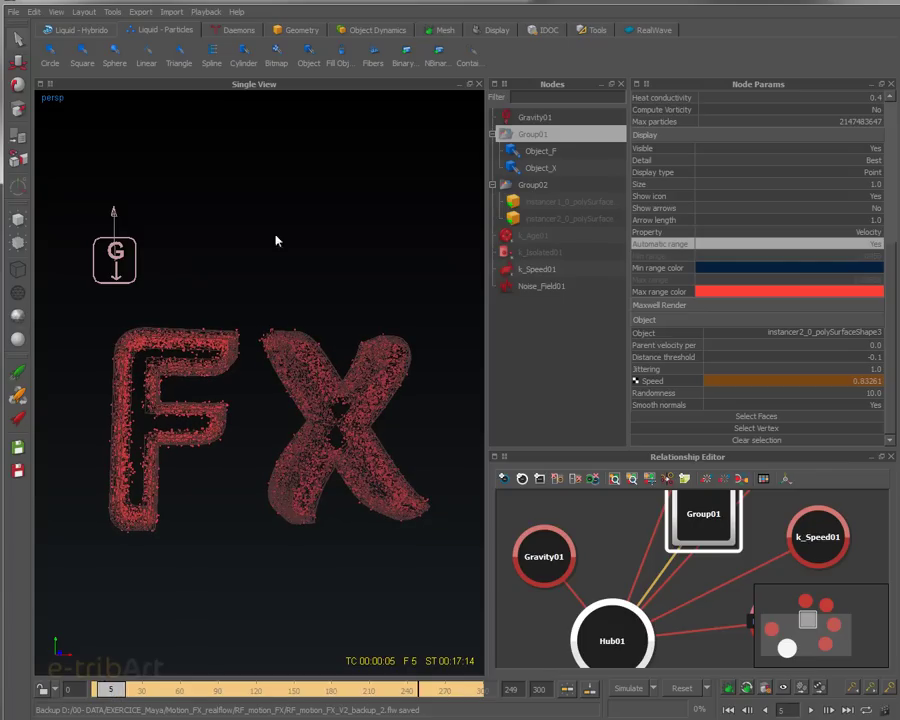
- Hide the letter meshes, scrub to frame 11, and select k_Speed01
click(532, 185)
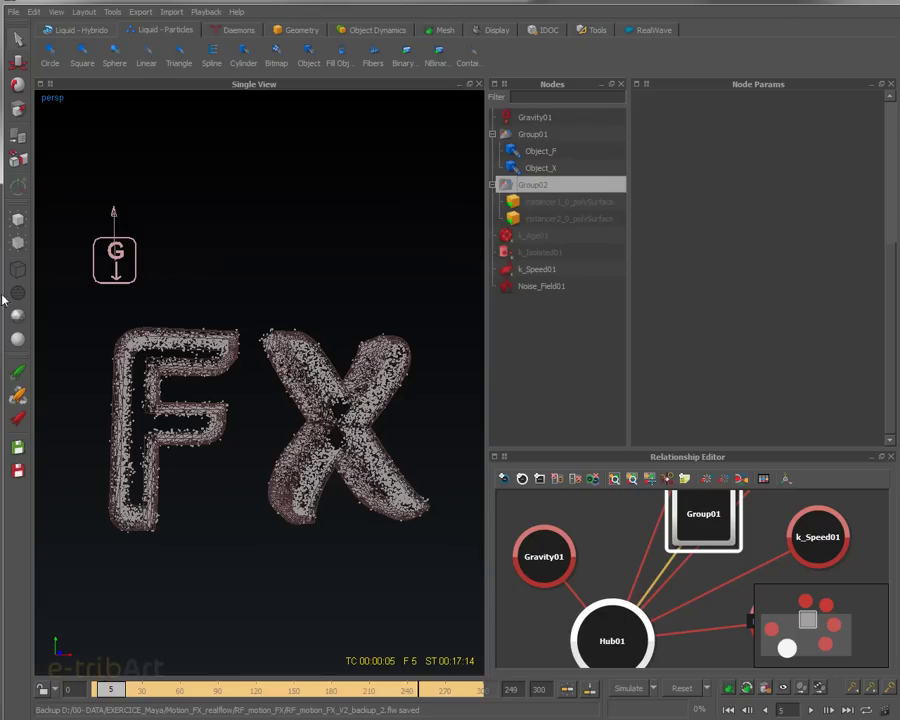
click(17, 243)
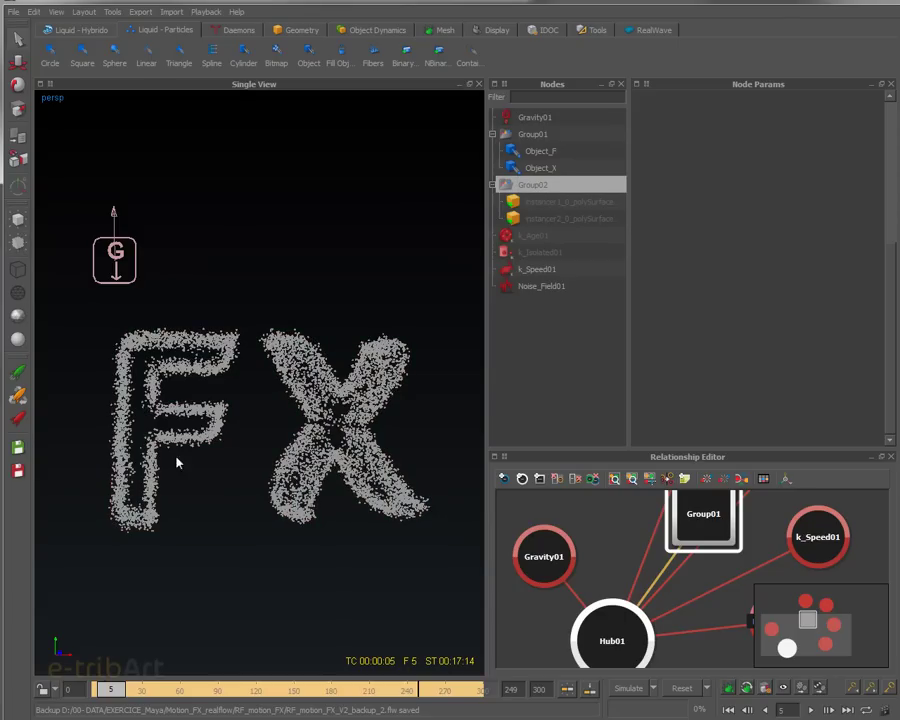
drag(110, 690, 110, 693)
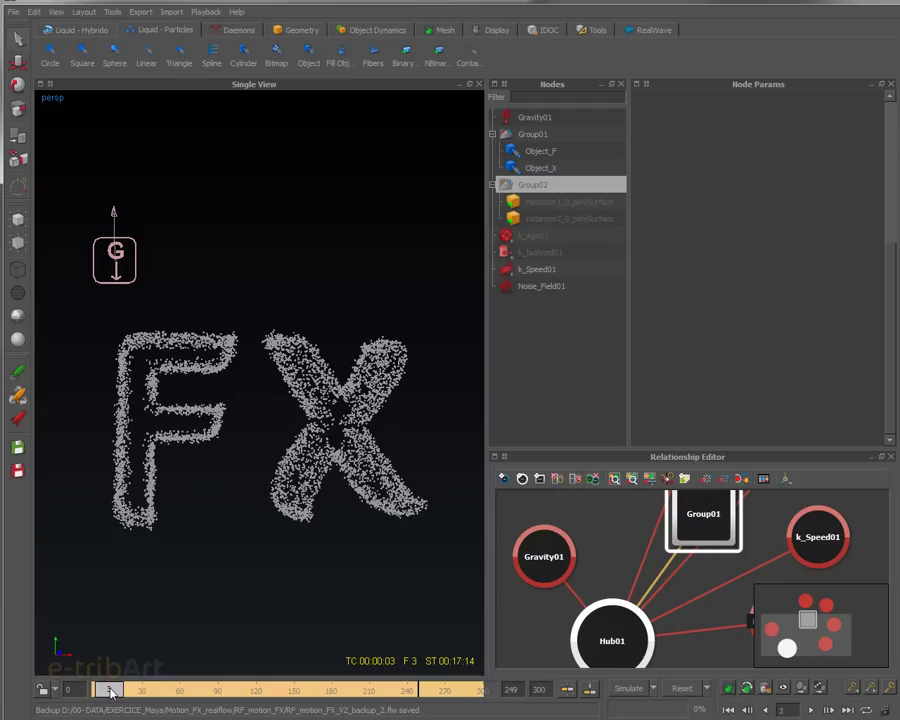
drag(110, 696, 120, 696)
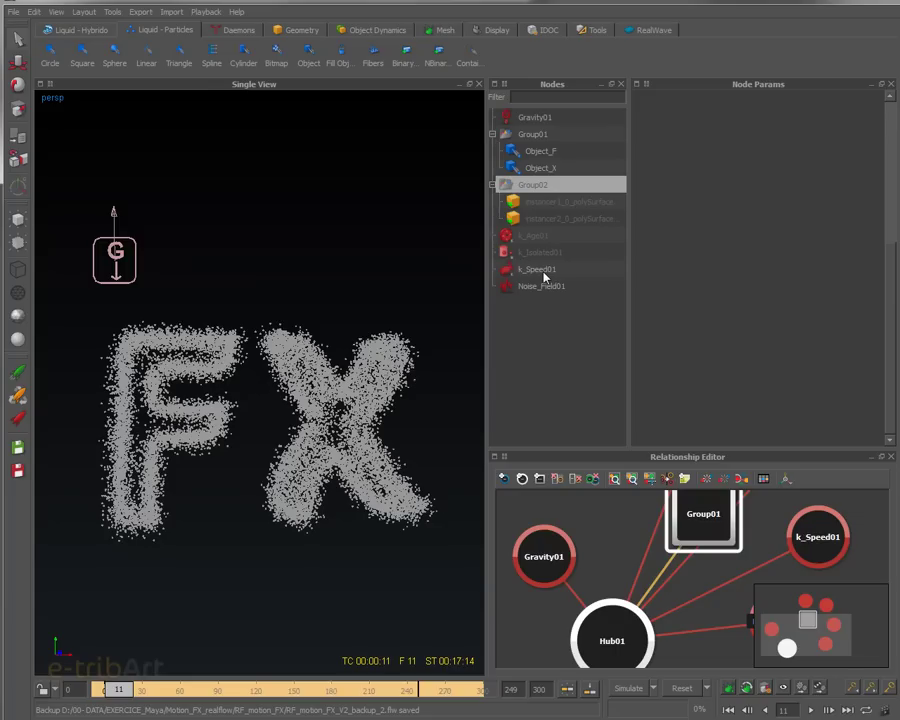
click(540, 269)
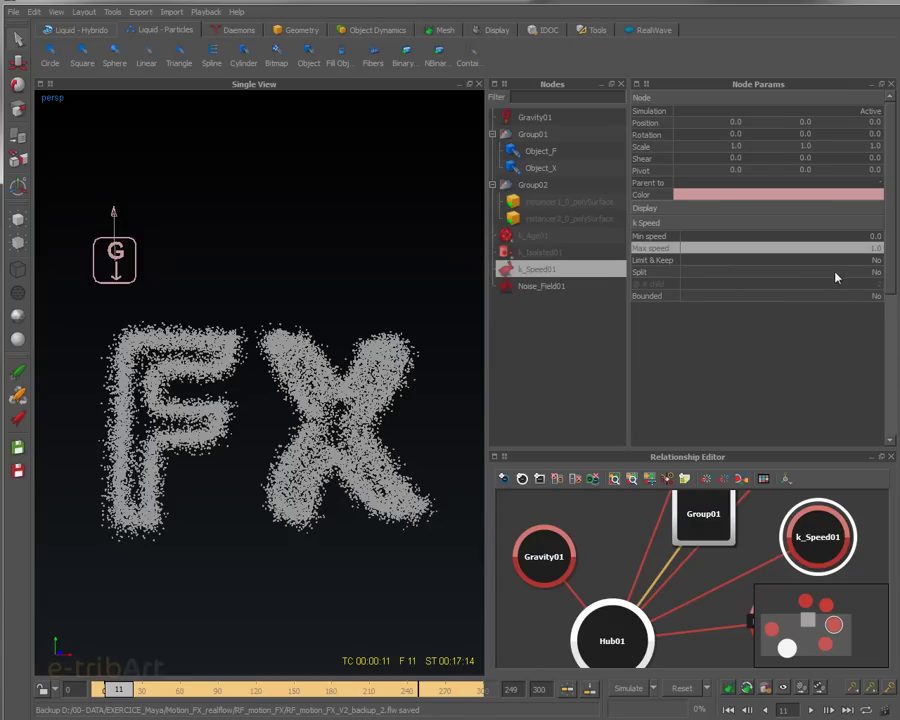
- Scrub from frame 0 to 55 to watch particles scatter at Max speed 20.0
mouse_move(118, 689)
mouse_down()
mouse_move(102, 692)
mouse_move(113, 693)
mouse_up()
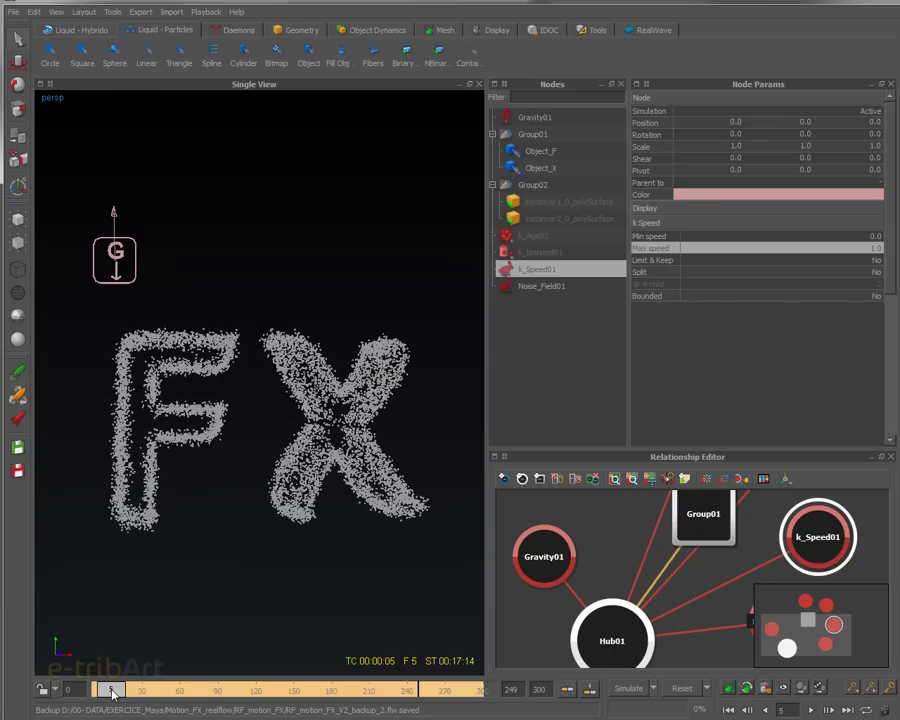
drag(113, 693, 145, 693)
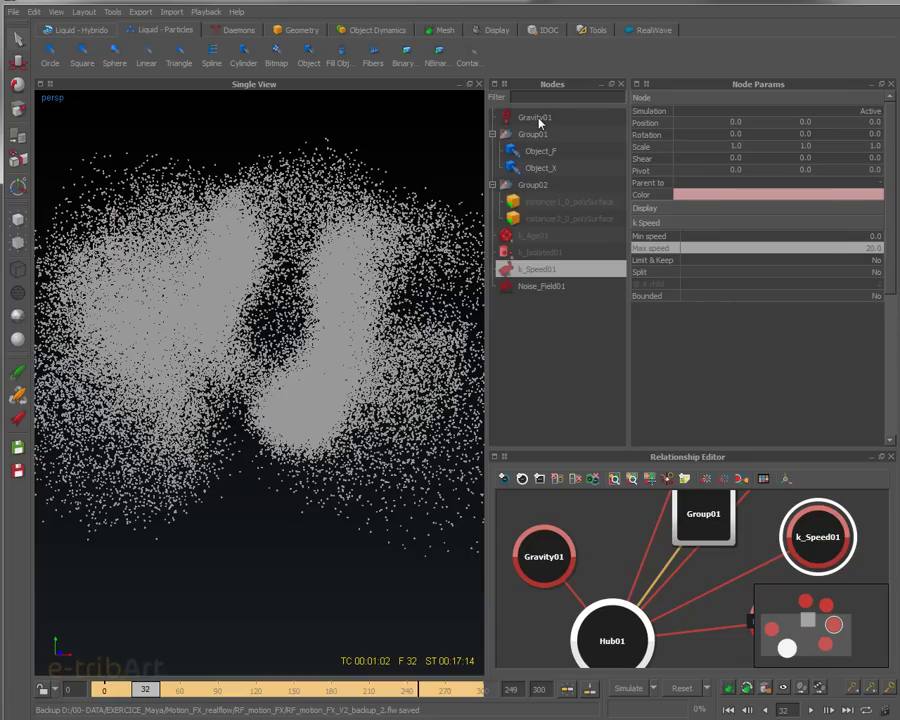
mouse_move(145, 690)
mouse_down()
mouse_move(174, 691)
mouse_move(125, 691)
mouse_move(175, 684)
mouse_up()
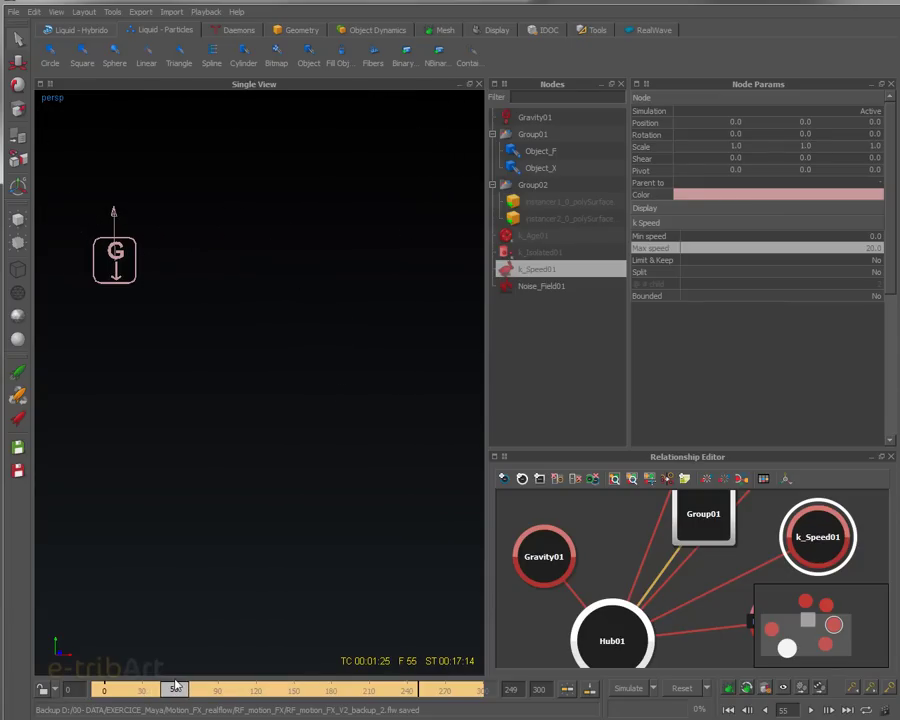
mouse_move(175, 684)
mouse_down()
mouse_move(115, 697)
mouse_move(131, 697)
mouse_up()
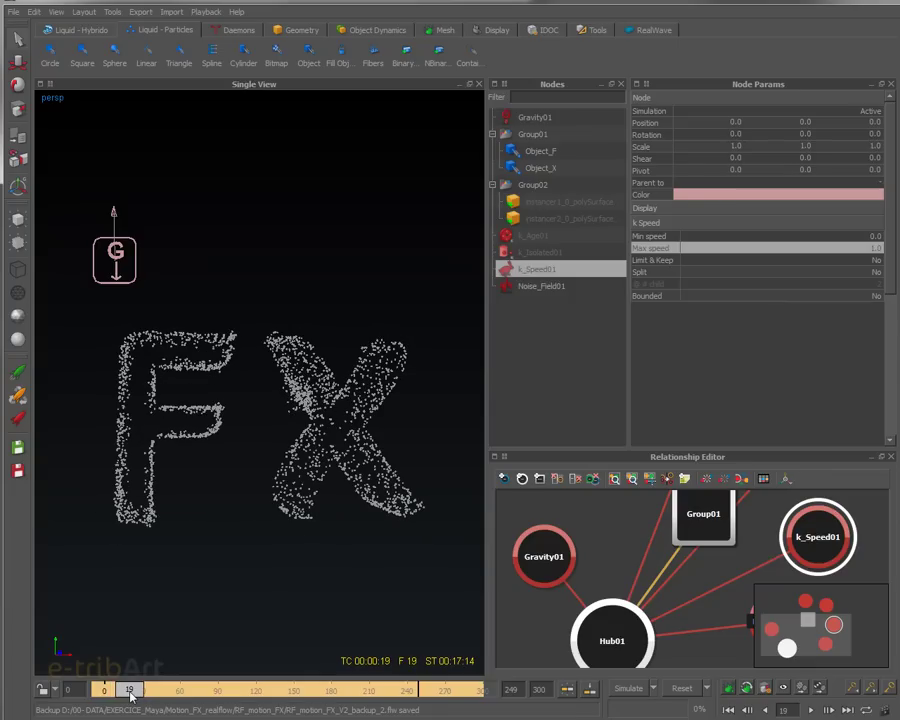
mouse_move(131, 697)
mouse_down()
mouse_move(114, 697)
mouse_move(176, 692)
mouse_up()
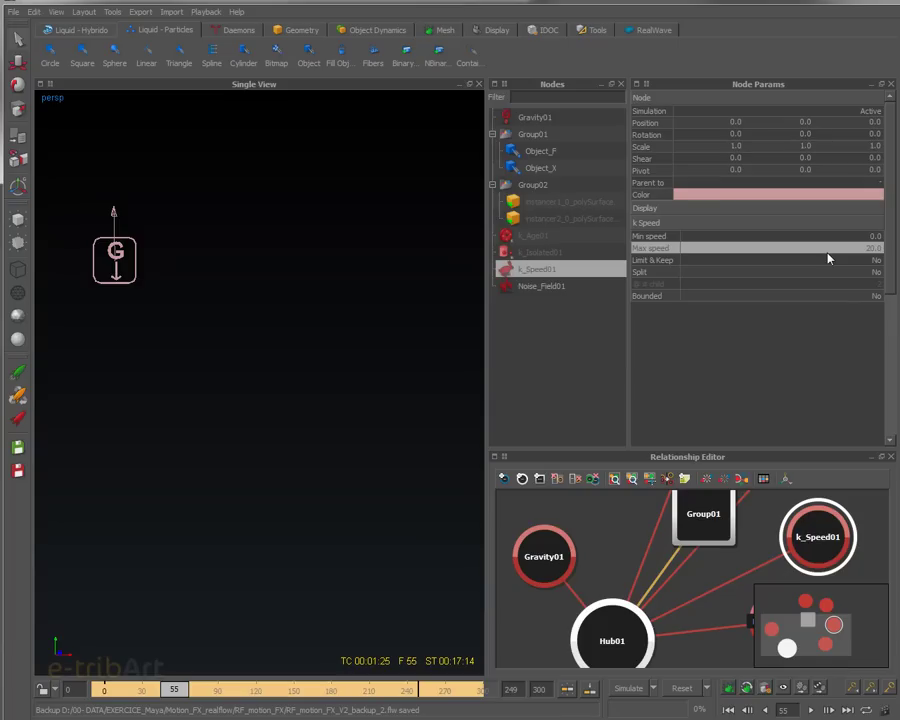
- Select Gravity01 and Noise_Field01, scrub back to frame 25, and move the export window aside
click(558, 119)
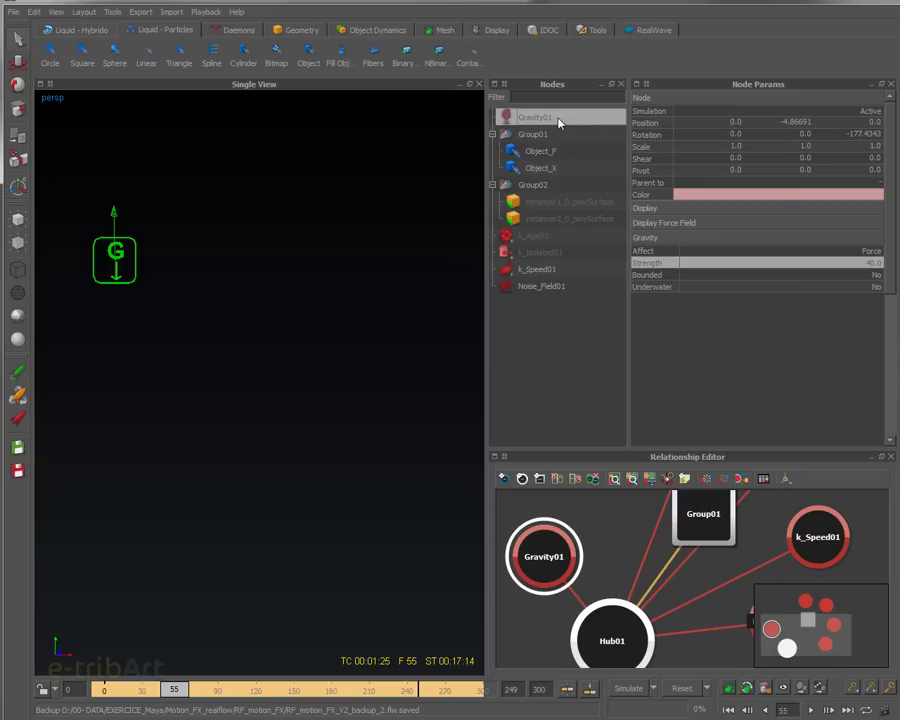
click(546, 288)
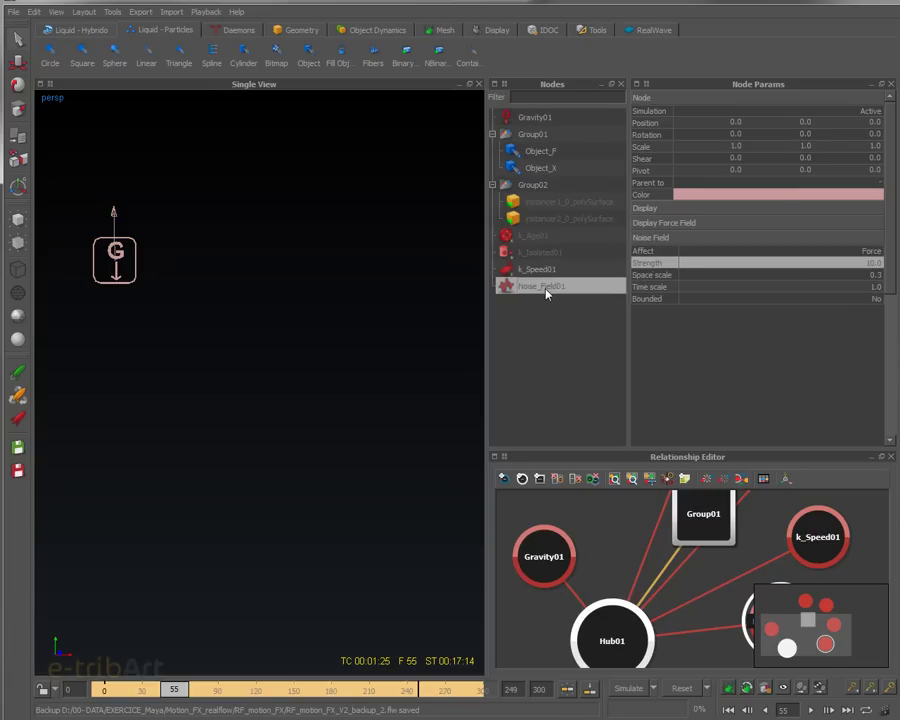
drag(172, 690, 147, 690)
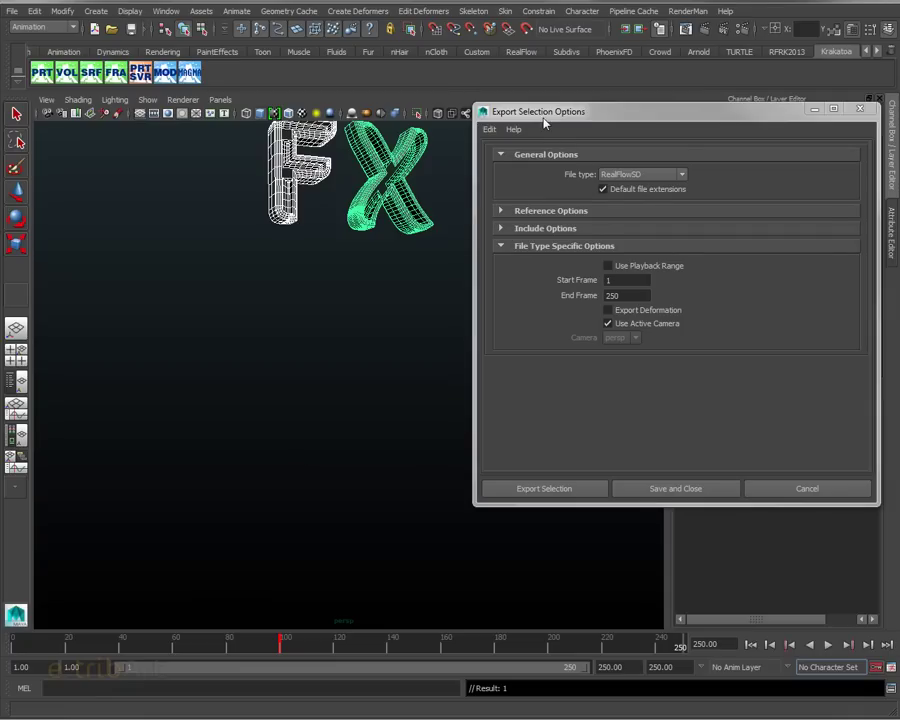
drag(543, 121, 899, 122)
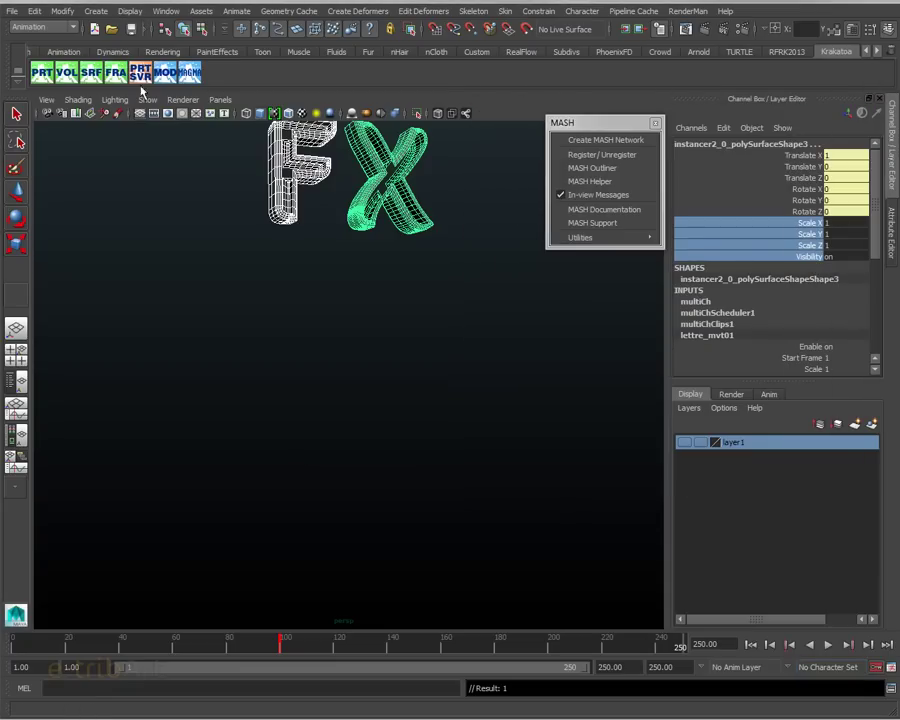
- Open FX_motion_RF_04.mb without saving the current scene
click(15, 11)
click(44, 45)
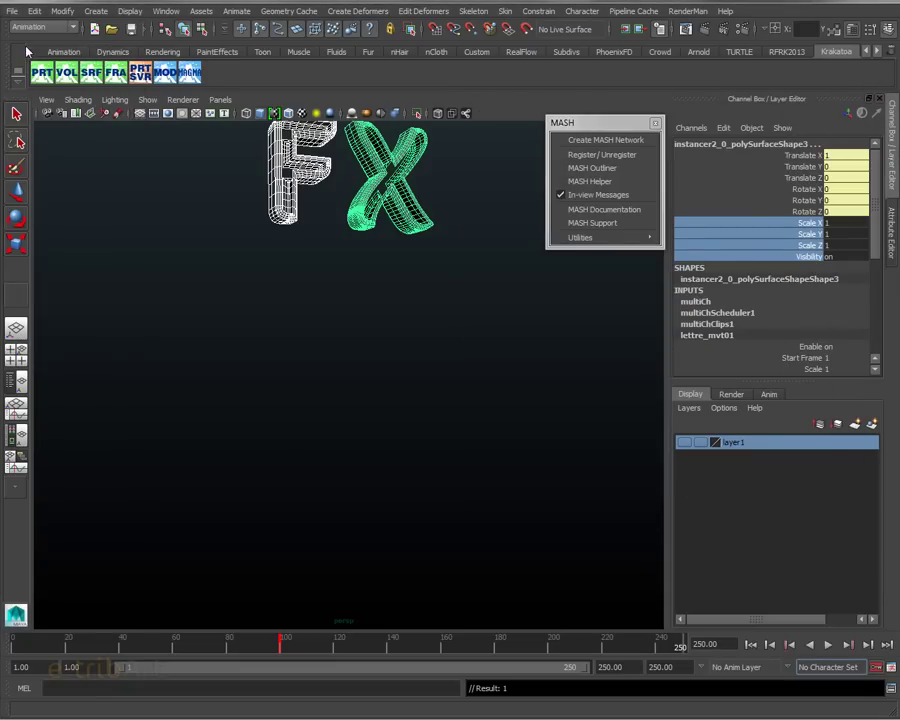
click(283, 244)
double_click(283, 244)
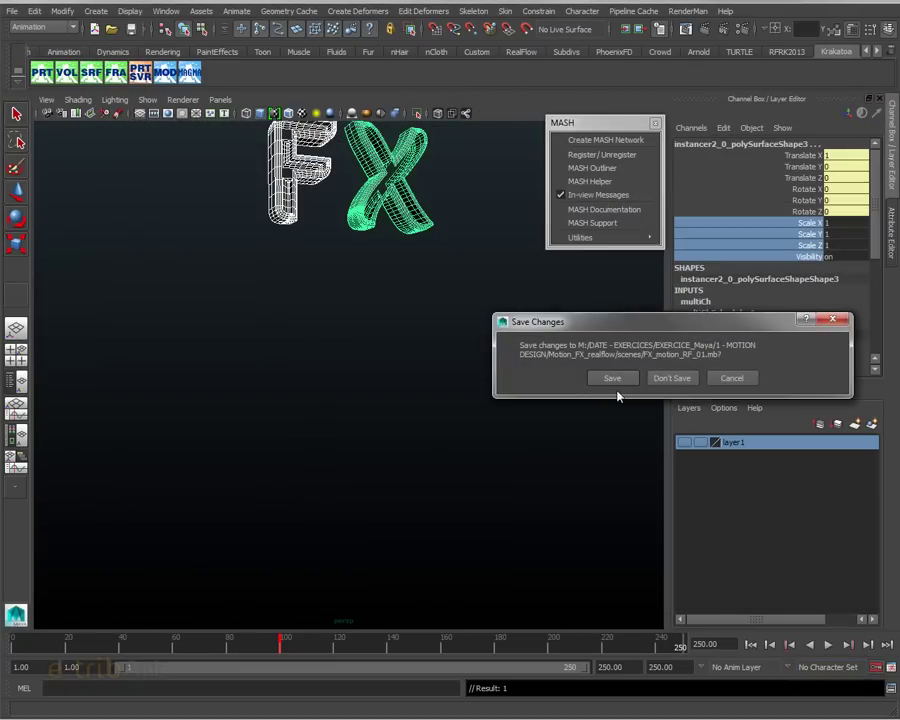
click(652, 380)
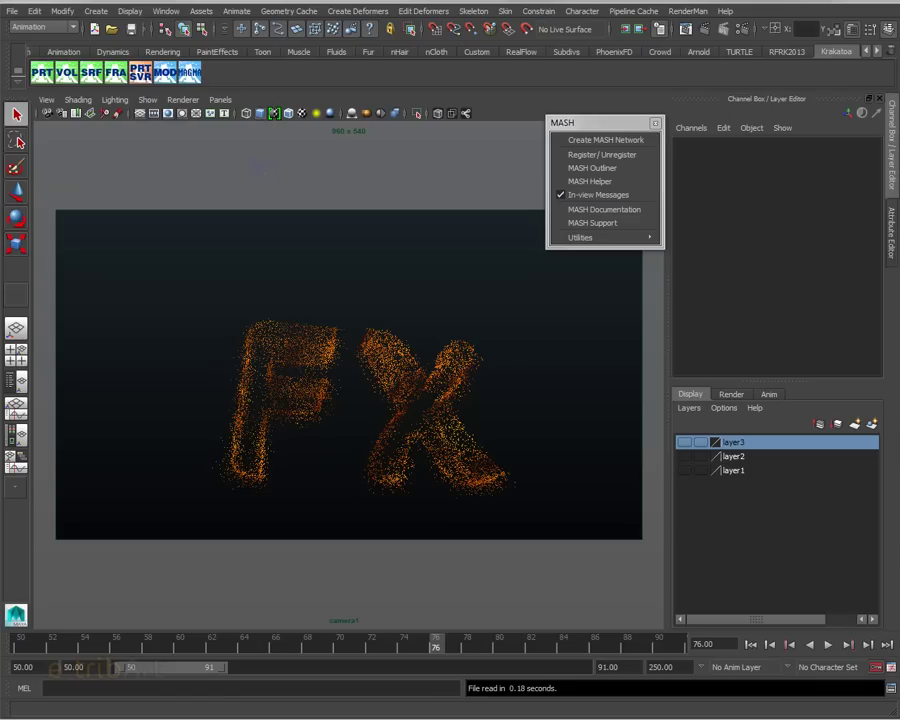
click(148, 77)
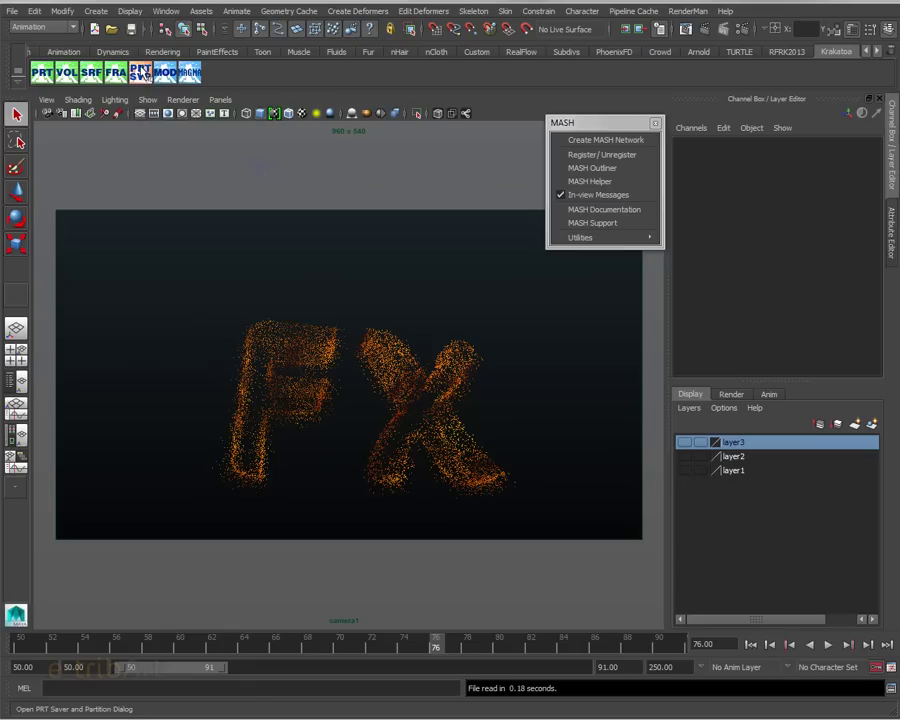
- Open the Krakatoa PRT Saving And Partitioning window for PRTLoader1, reposition it, then close it
click(146, 75)
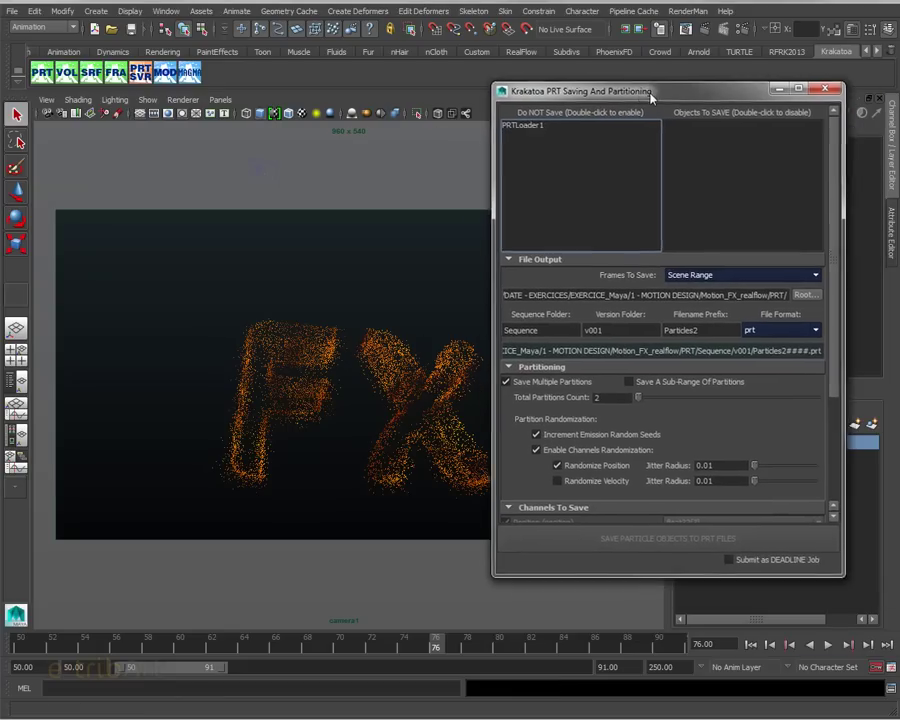
drag(647, 92, 639, 85)
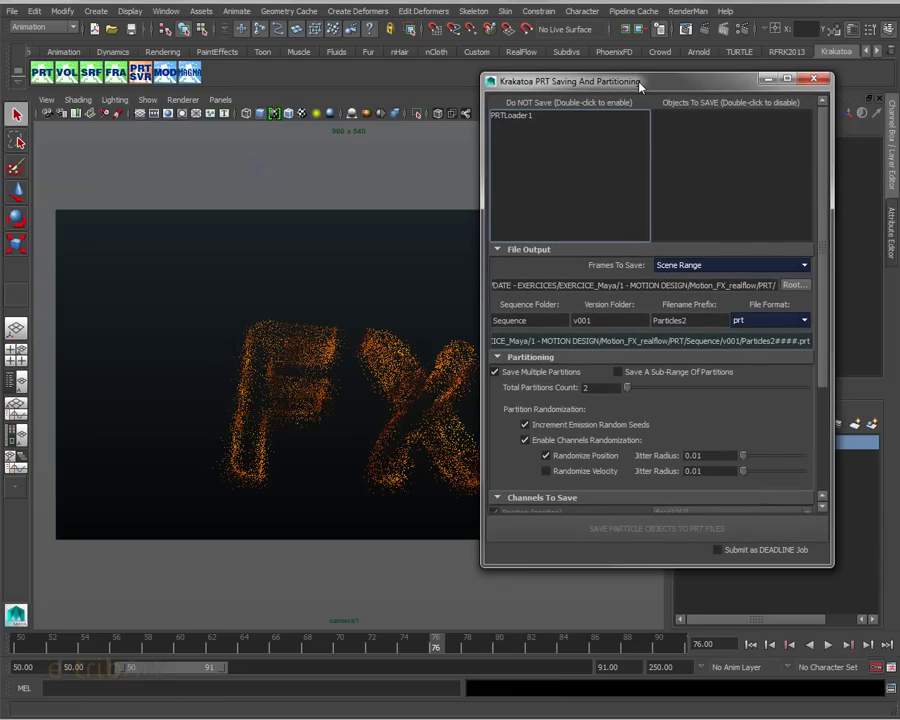
click(815, 79)
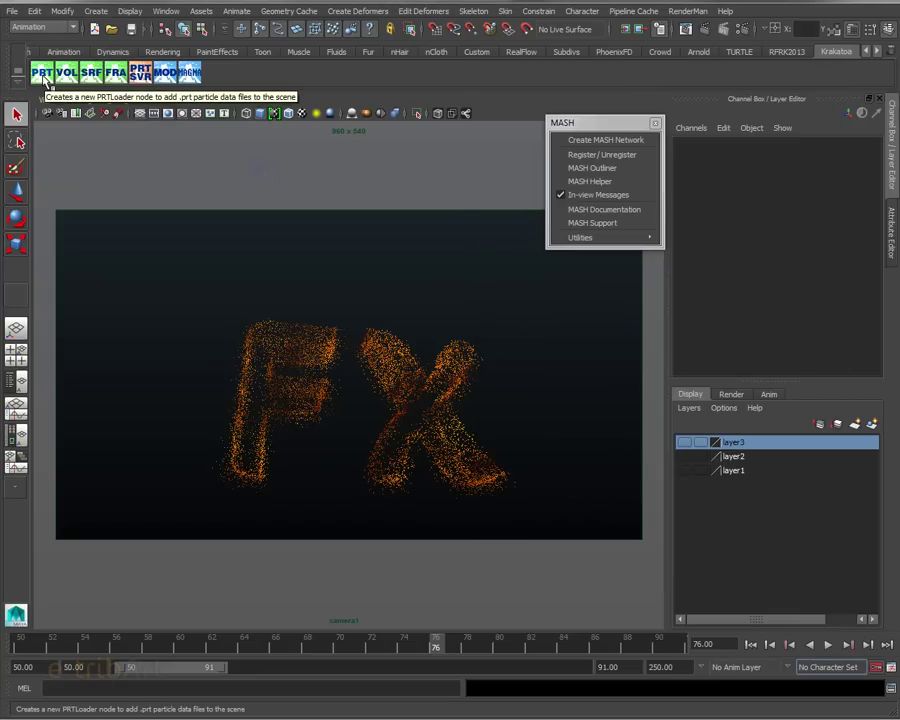
- Select PRTLoaderTransform1 in the Outliner and move the Outliner out of the way
drag(744, 160, 602, 104)
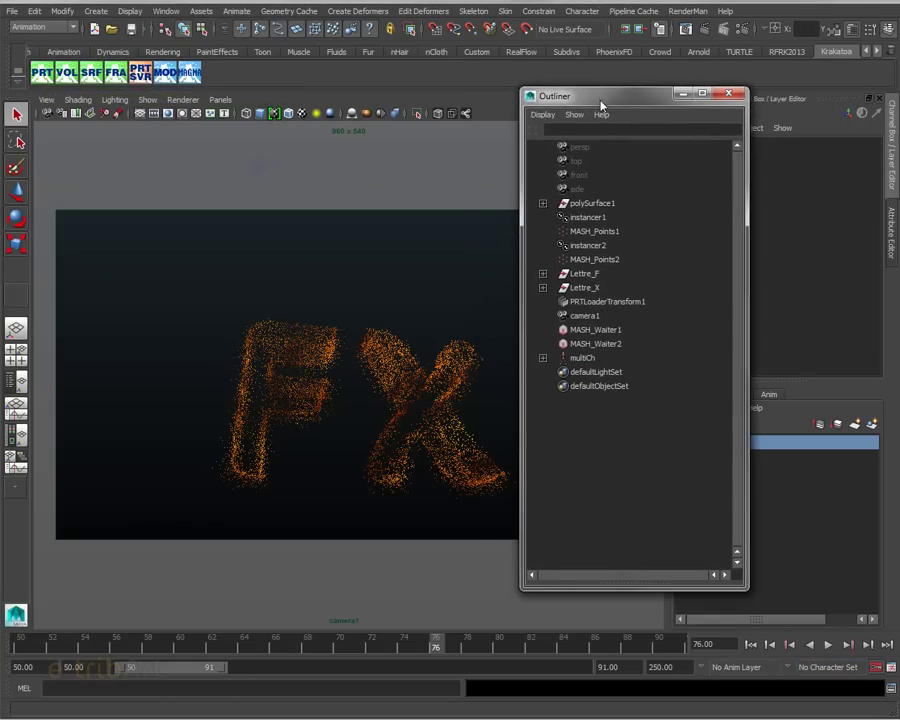
click(594, 301)
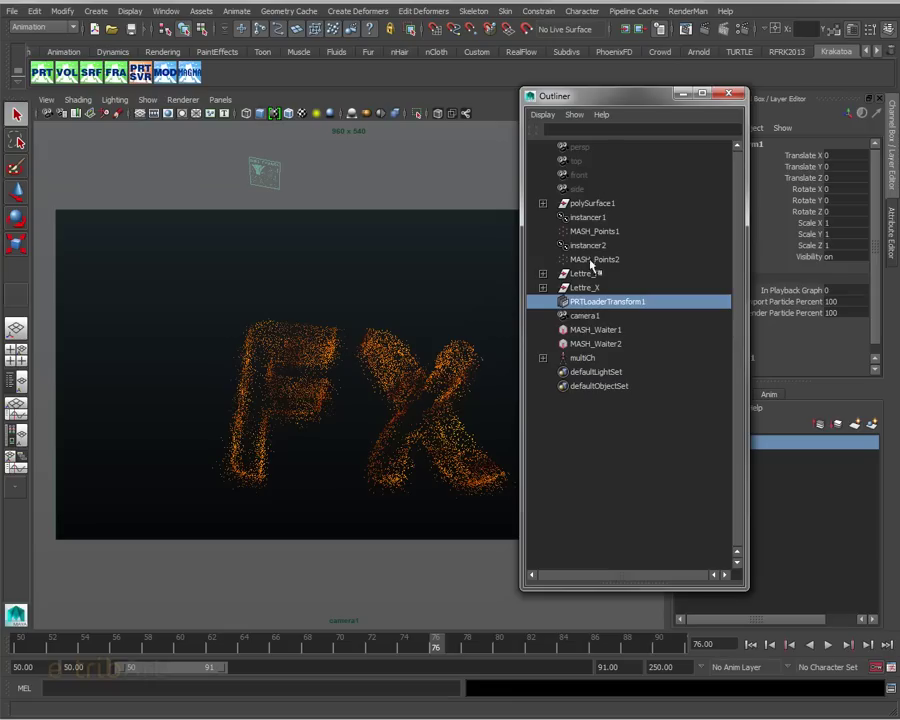
drag(600, 95, 899, 60)
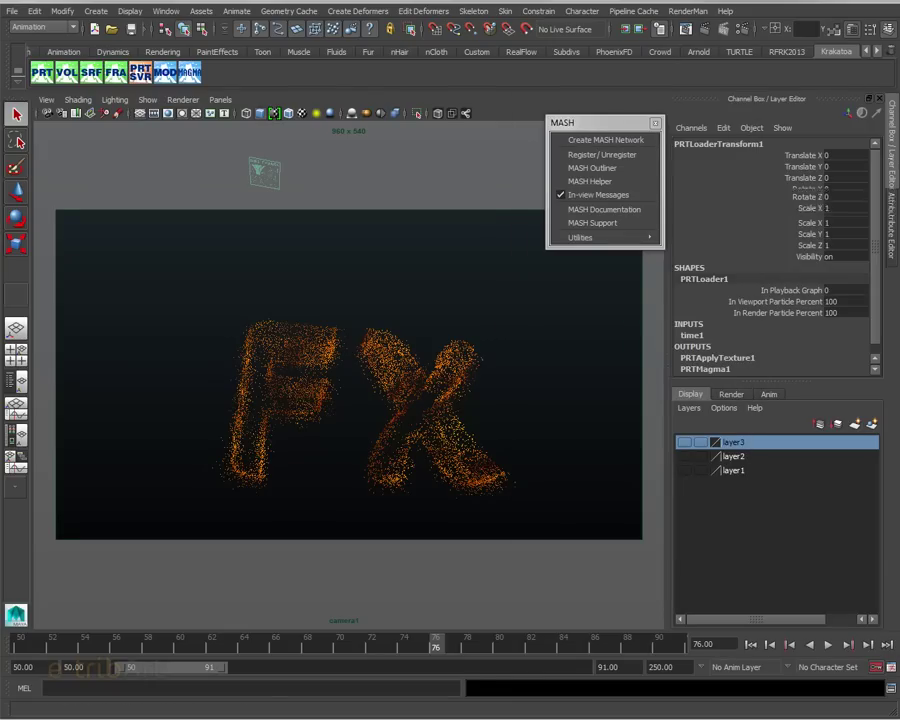
- Inspect the PRT loader's particle file entries in the Attribute Editor, then bring up Krakatoa Render Settings
key(ctrl+a)
drag(570, 122, 899, 110)
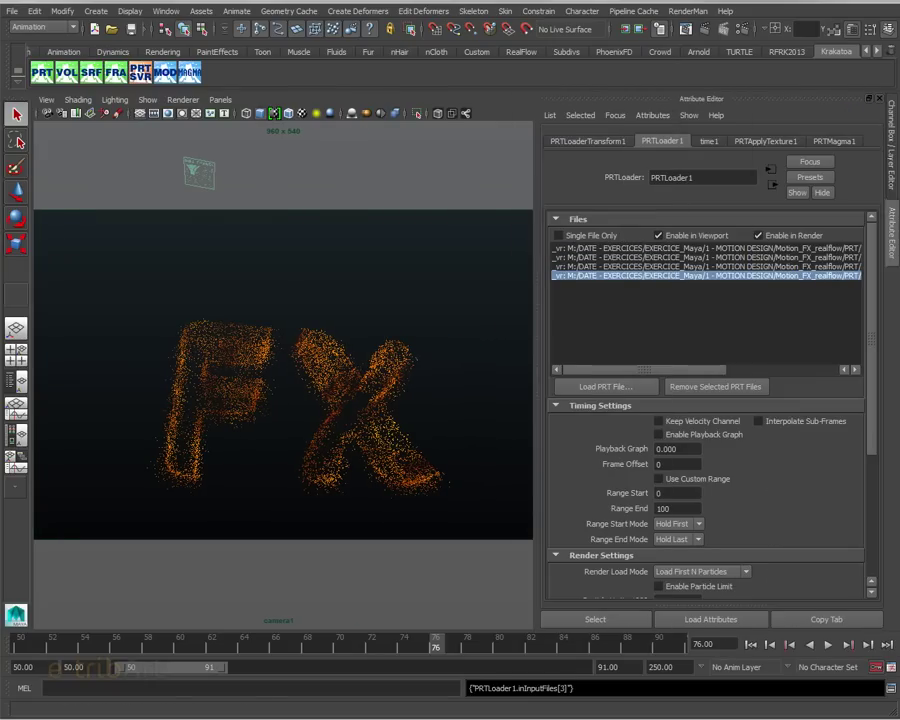
click(690, 257)
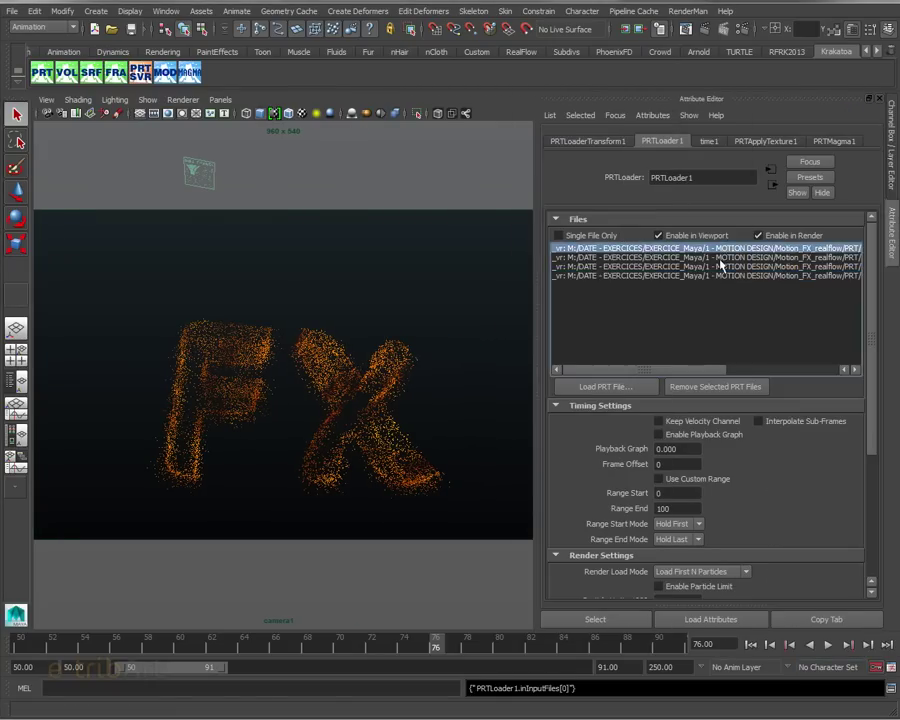
click(719, 275)
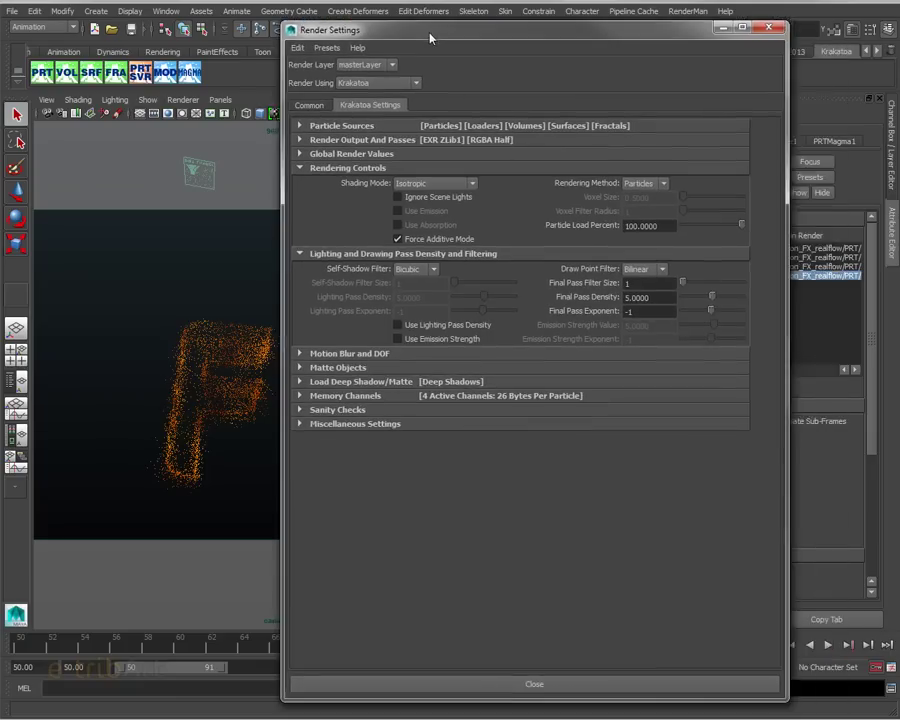
drag(302, 22, 395, 20)
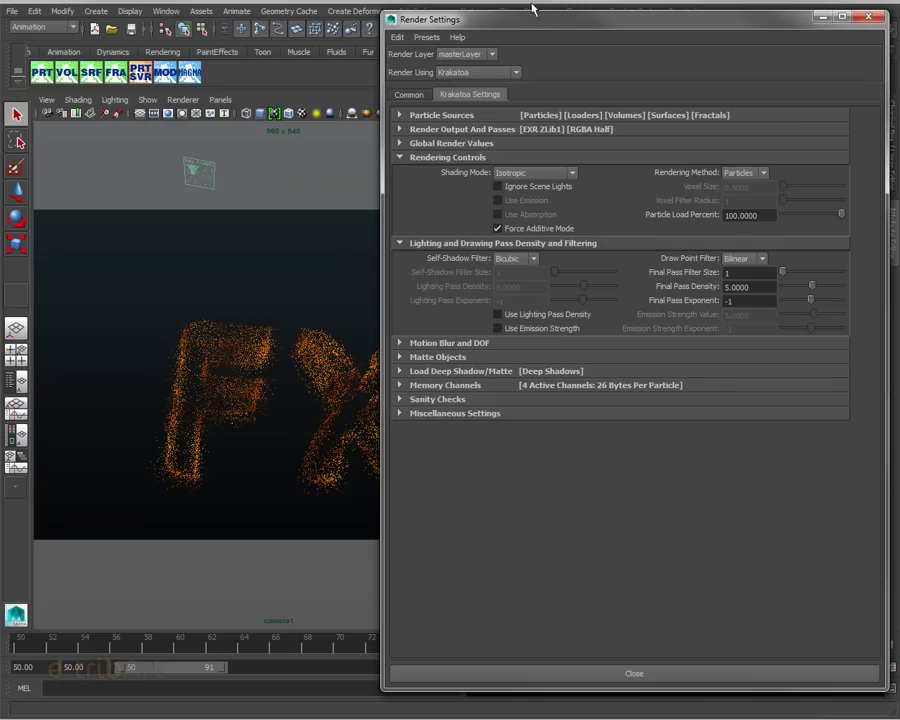
- Close the test render and expand Global Render Values and Render Output And Passes
drag(475, 17, 660, 50)
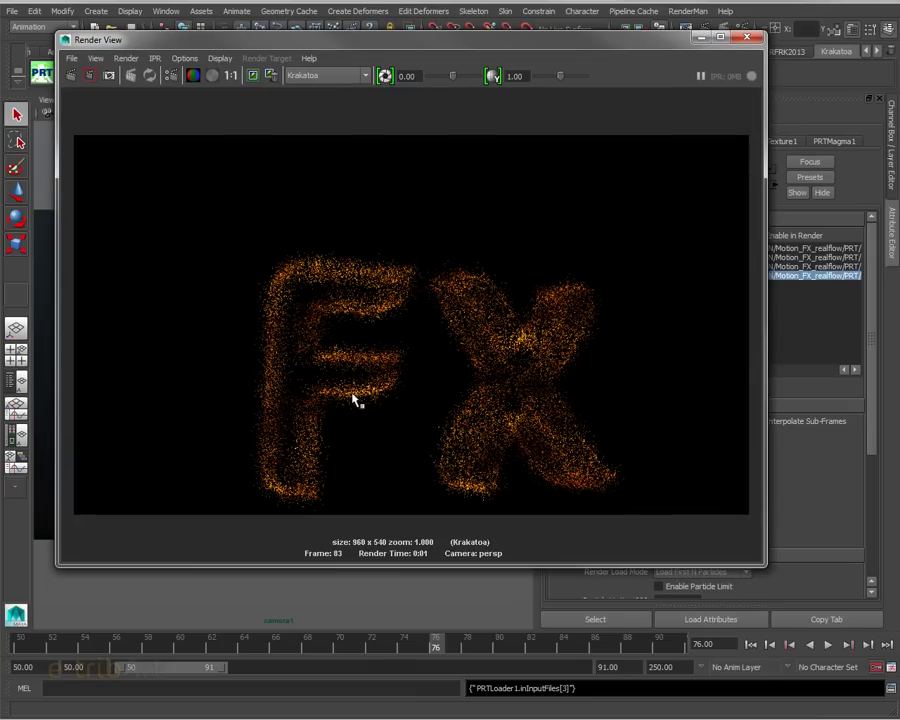
click(168, 31)
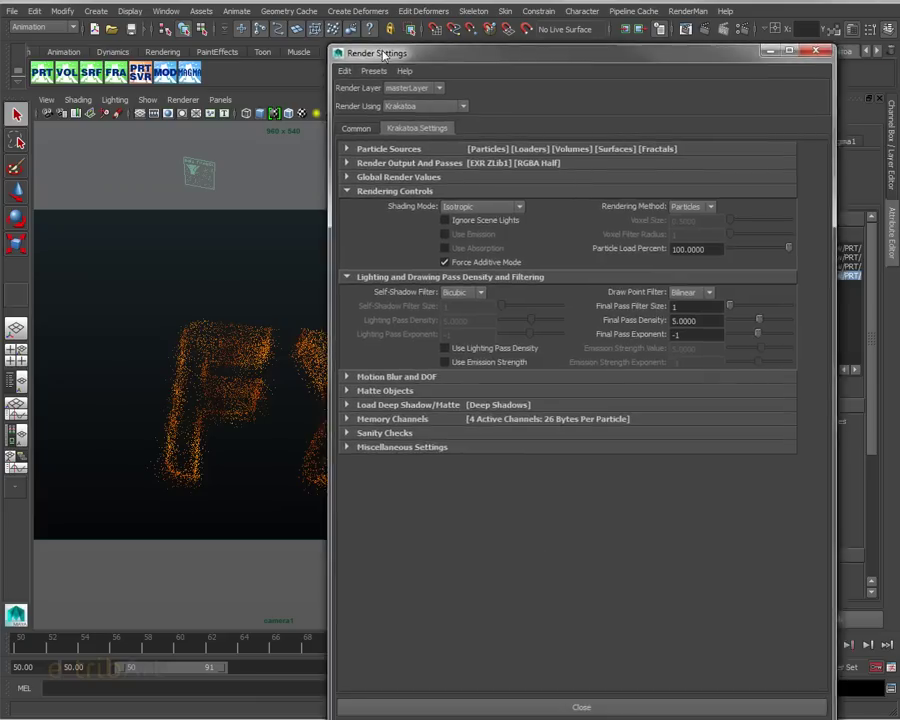
click(341, 163)
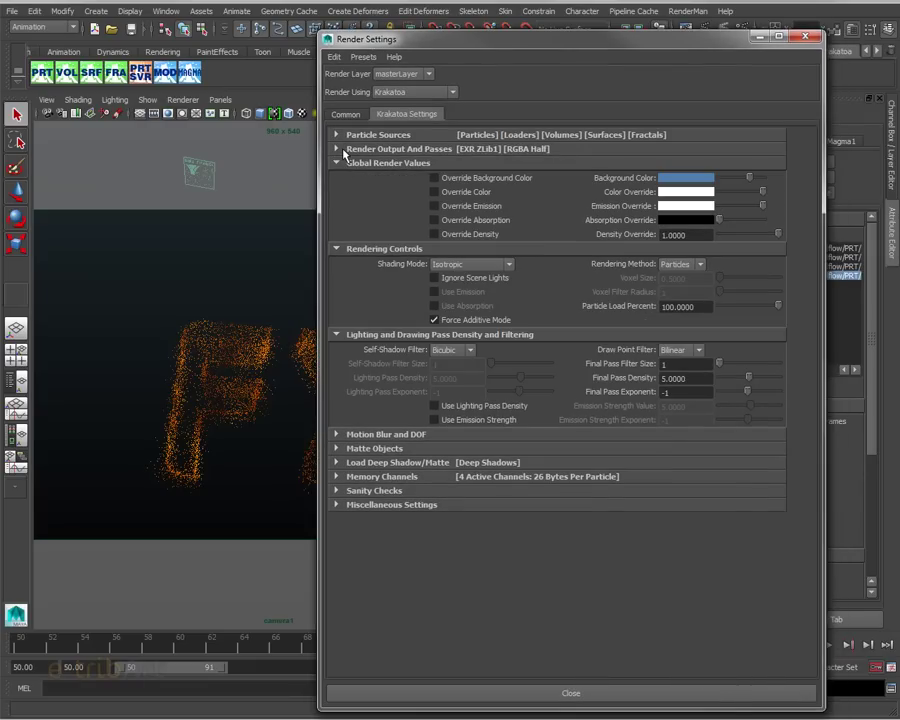
click(343, 150)
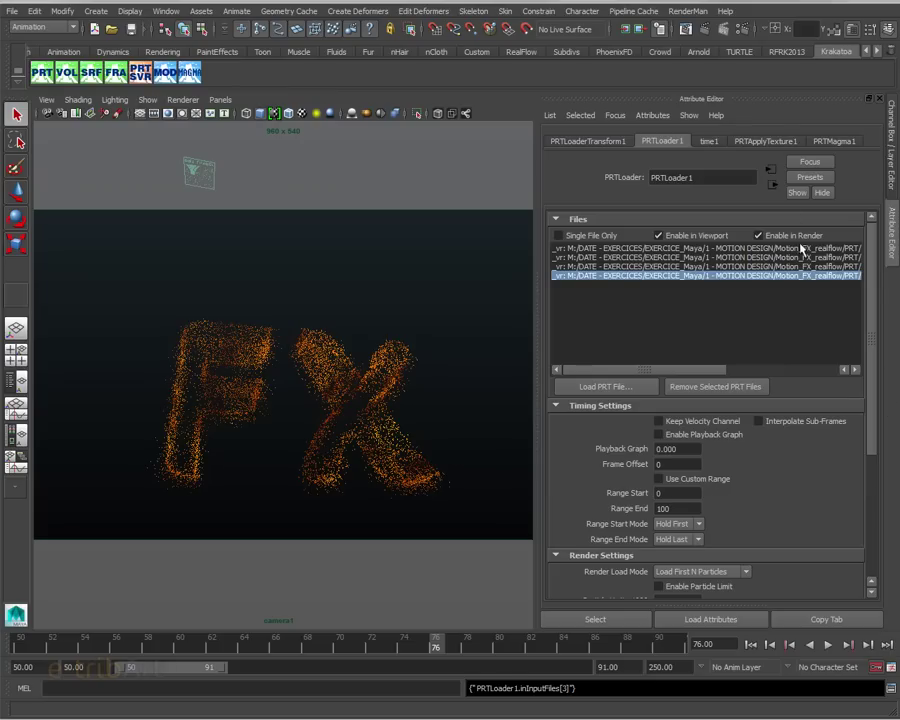
- Open the PRTMagma1 Magma Editor, move the Velocity InputChannel node, then close the editor
click(831, 142)
click(657, 257)
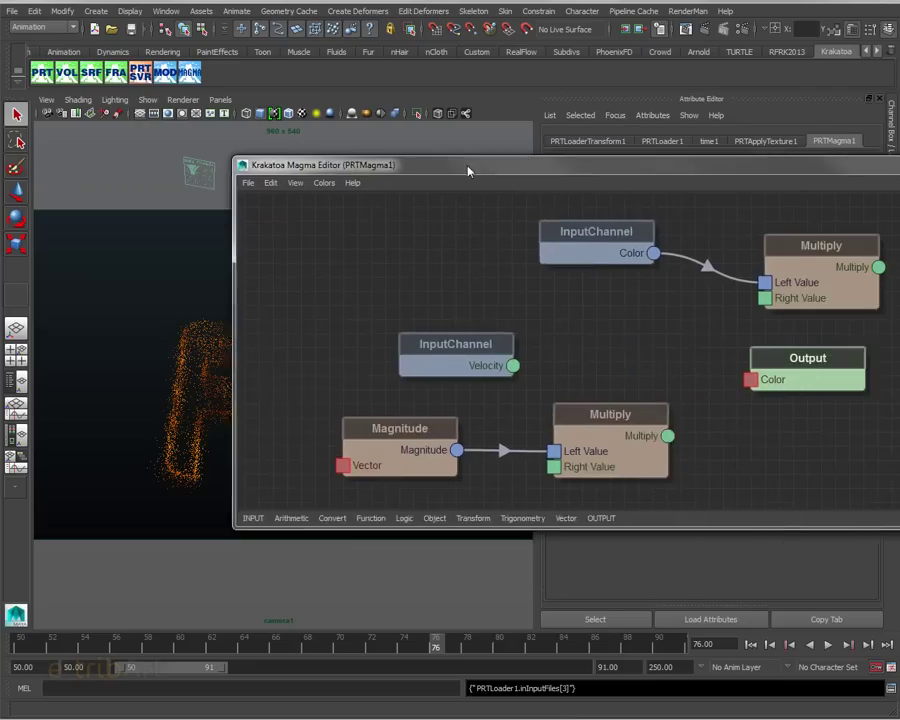
drag(466, 164, 270, 80)
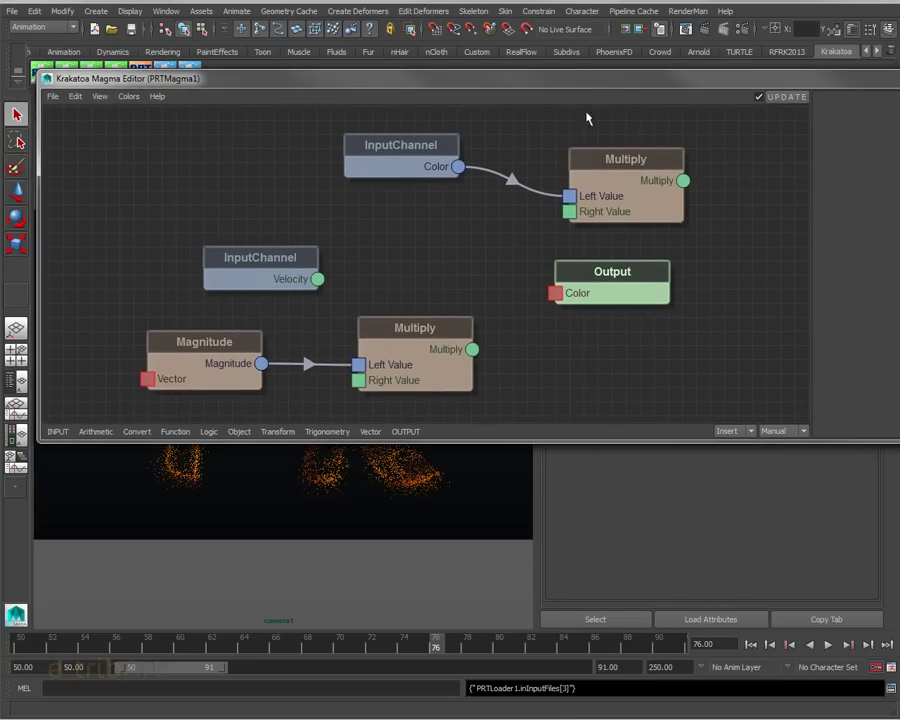
drag(249, 280, 221, 252)
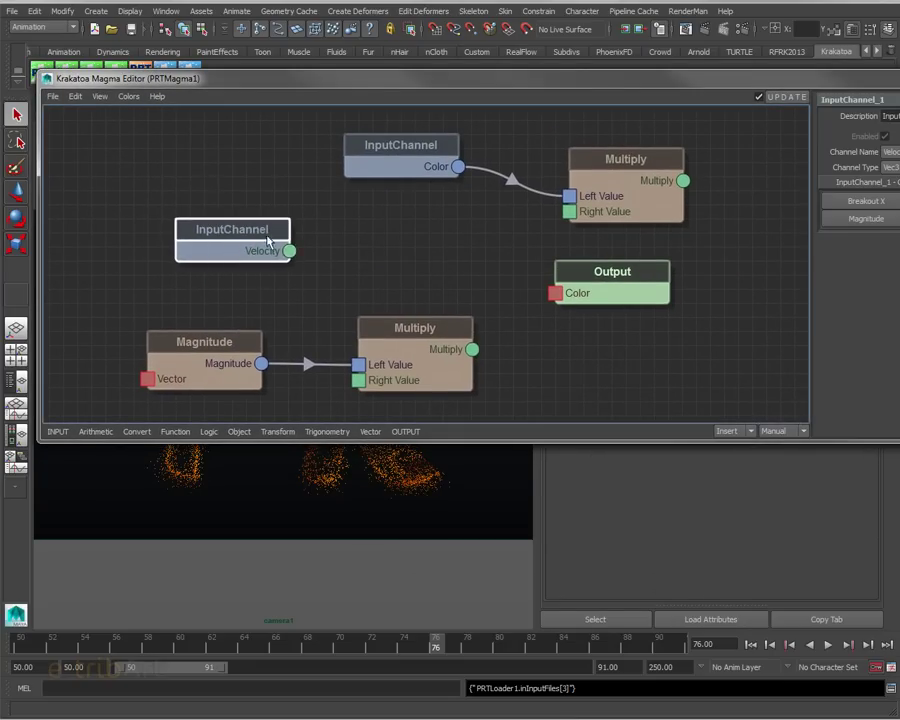
drag(219, 87, 236, 92)
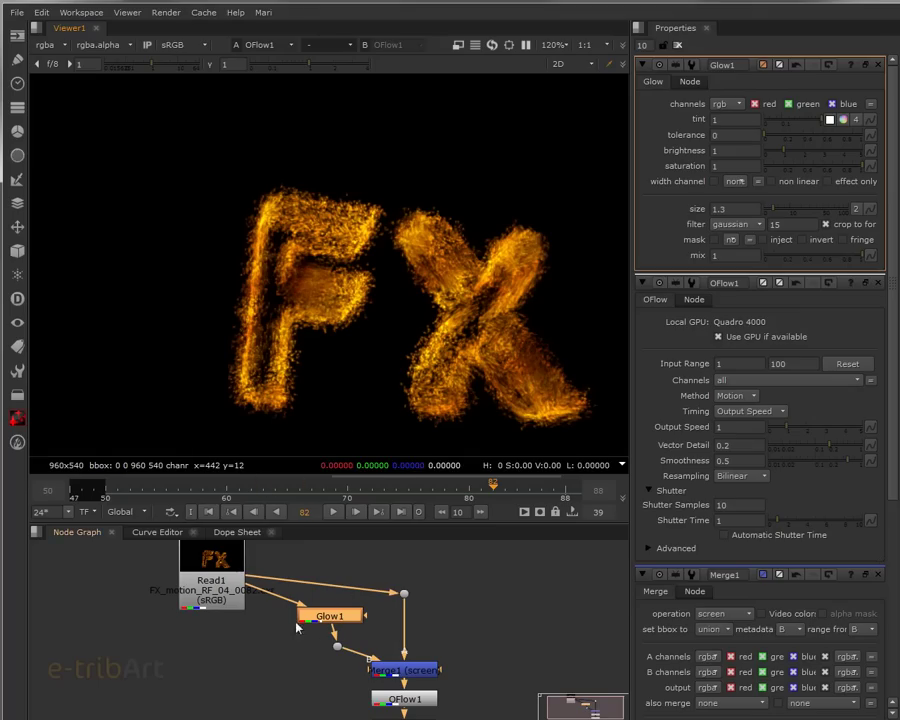
- Select Merge1 and OFlow1, play the FX sequence, and scrub back to an early frame
drag(326, 623, 327, 620)
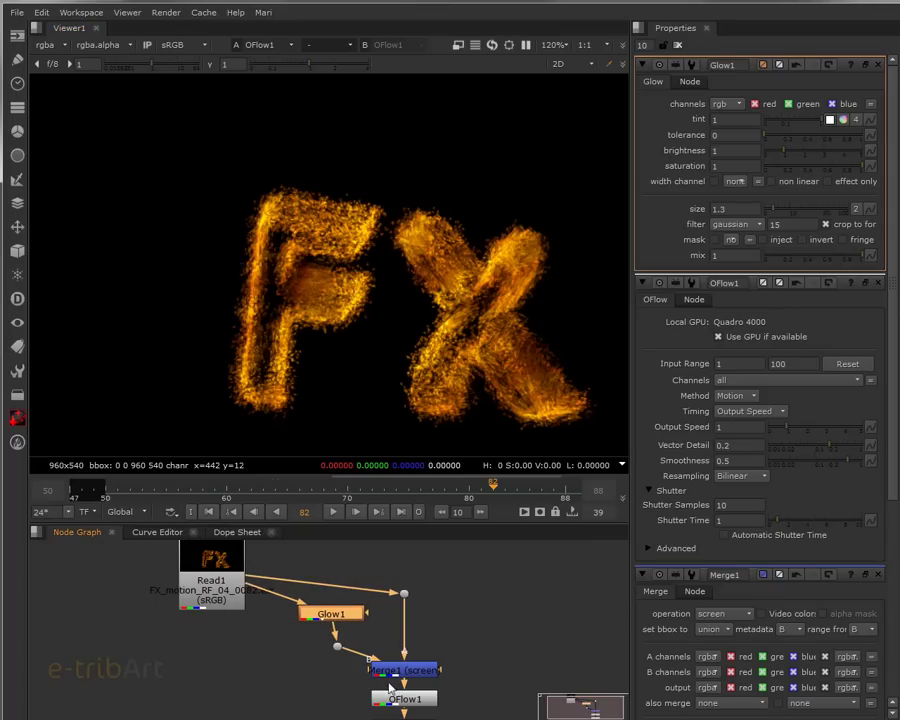
click(407, 678)
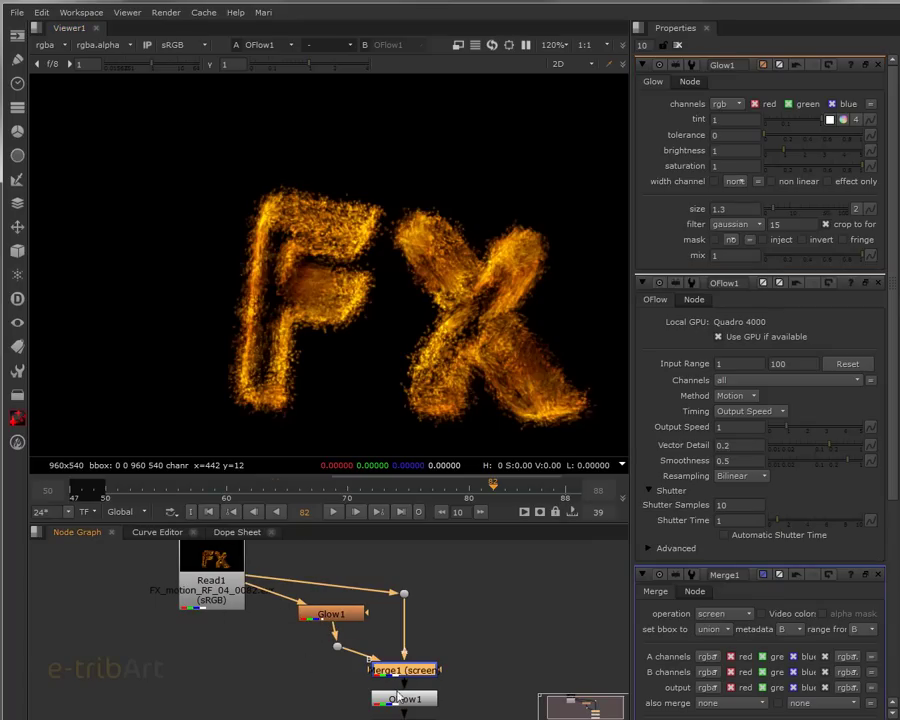
middle_drag(472, 665, 478, 633)
click(410, 666)
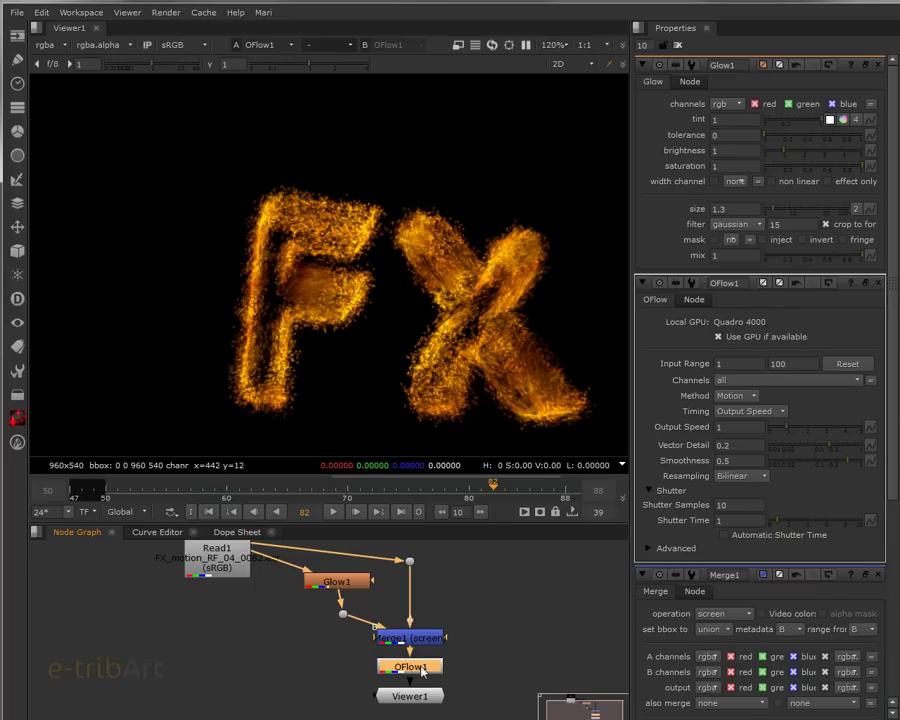
click(335, 510)
mouse_move(555, 490)
mouse_down()
mouse_move(99, 482)
mouse_move(527, 497)
mouse_move(445, 490)
mouse_up()
middle_drag(305, 606, 265, 637)
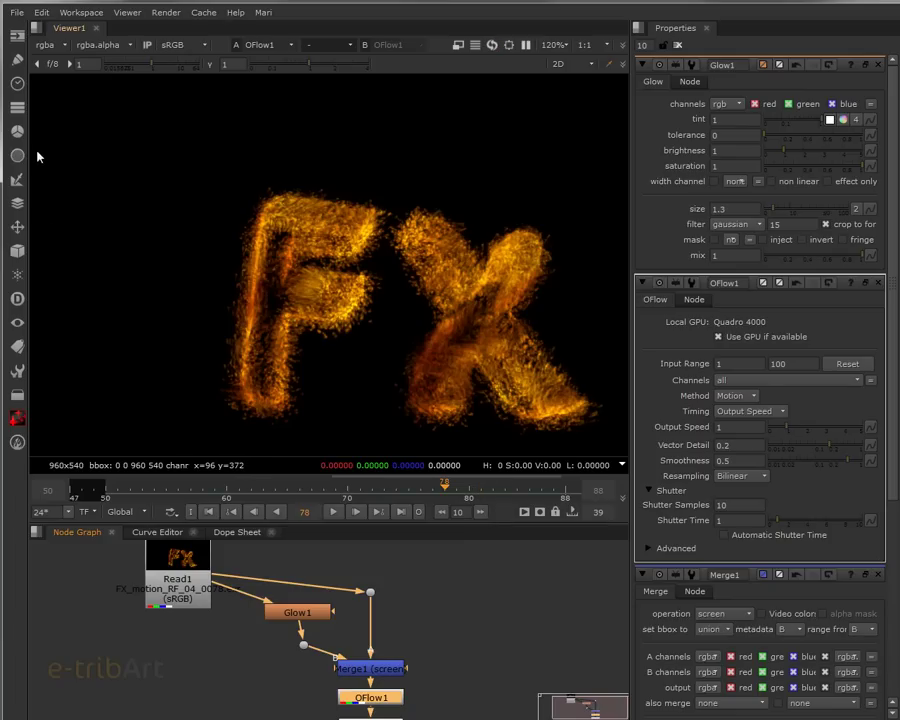
click(17, 107)
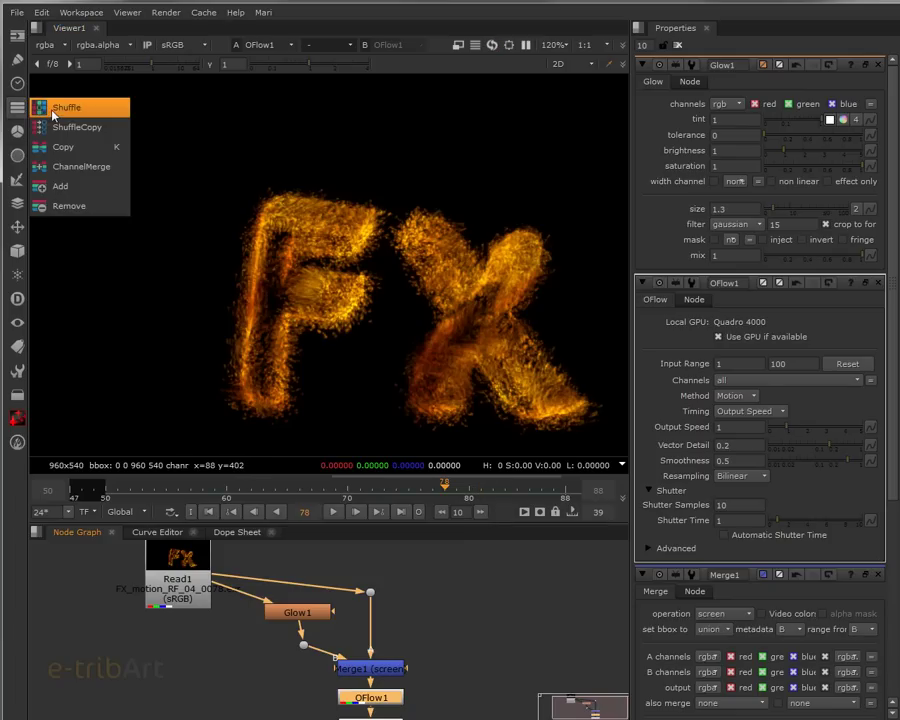
click(454, 628)
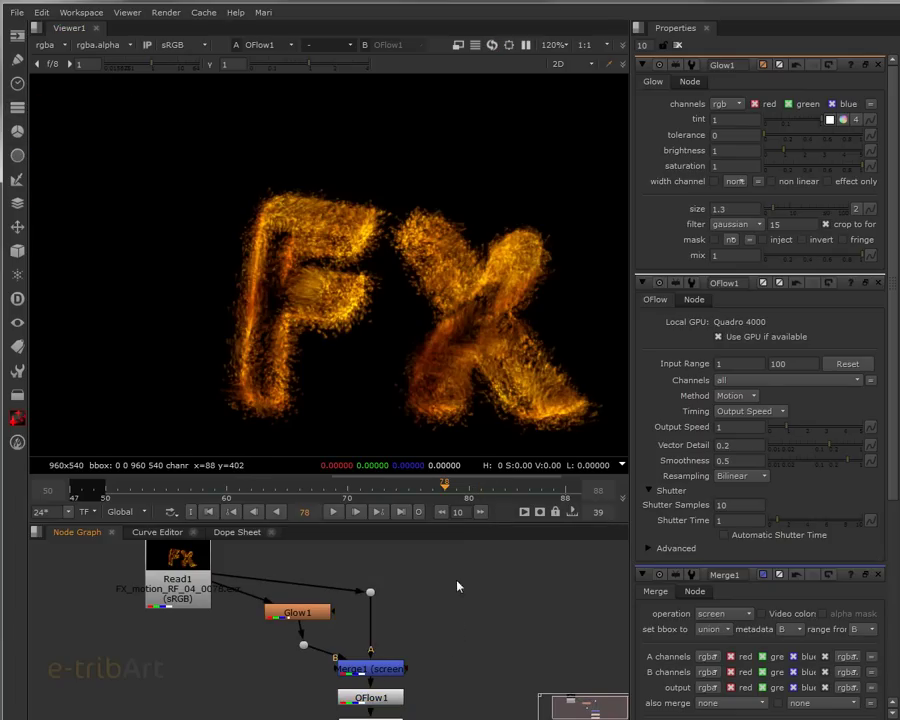
mouse_move(458, 485)
mouse_down()
mouse_move(510, 497)
mouse_move(260, 492)
mouse_move(103, 502)
mouse_move(221, 488)
mouse_move(201, 488)
mouse_move(227, 497)
mouse_move(524, 490)
mouse_move(490, 490)
mouse_move(478, 504)
mouse_move(491, 506)
mouse_move(440, 508)
mouse_move(526, 508)
mouse_move(519, 510)
mouse_move(406, 502)
mouse_move(528, 502)
mouse_move(240, 498)
mouse_move(493, 500)
mouse_up()
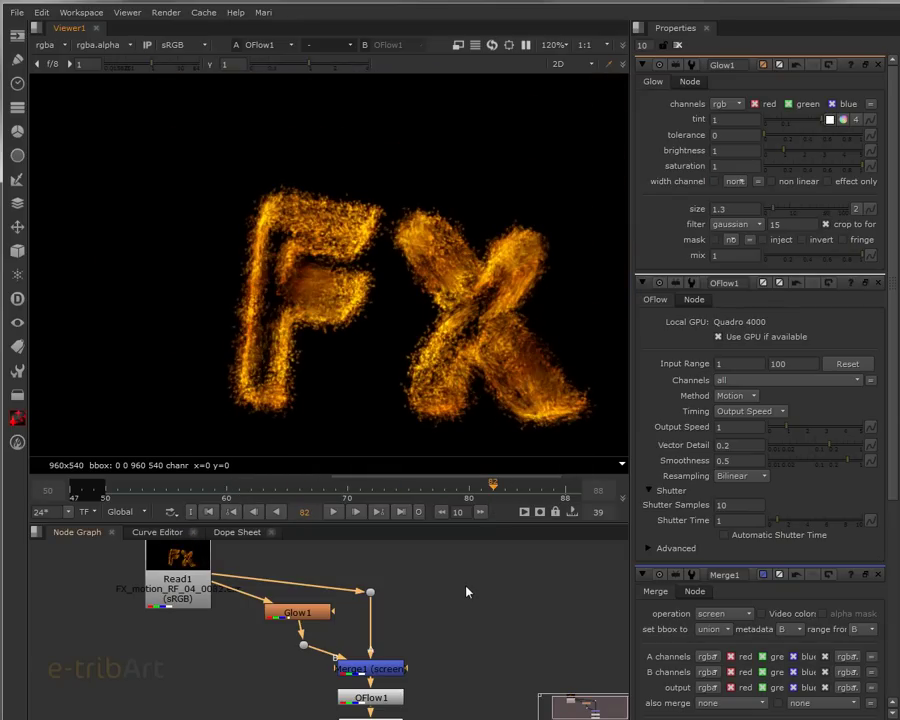
- Select OFlow1 and scrub between frames 74 and 82 to review the motion-blurred FX letters
middle_drag(402, 661, 402, 636)
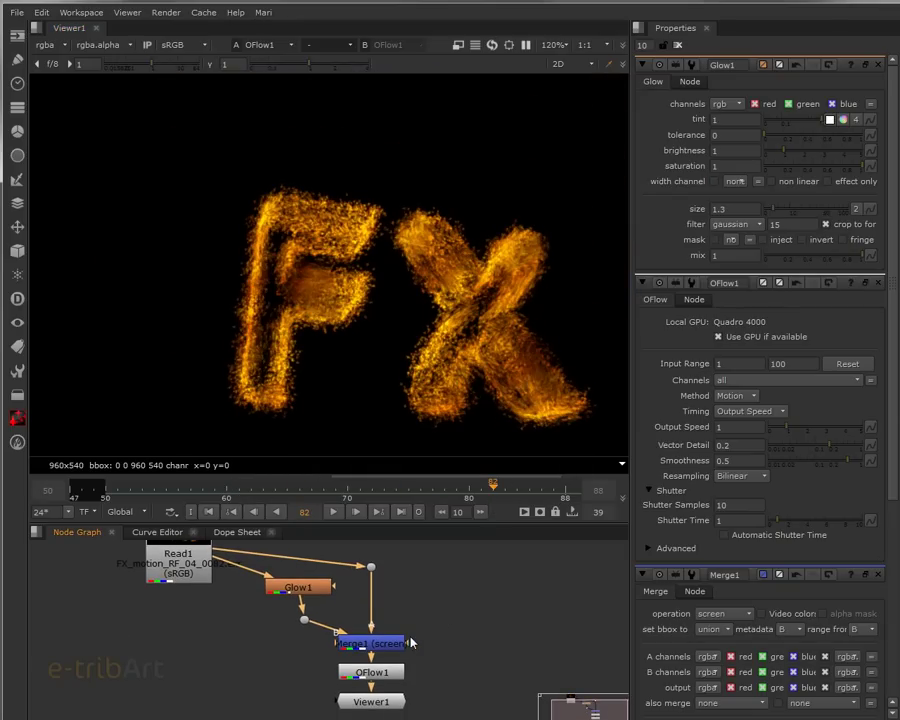
mouse_move(494, 486)
mouse_down()
mouse_move(456, 487)
mouse_move(528, 487)
mouse_move(430, 488)
mouse_move(494, 488)
mouse_up()
click(371, 672)
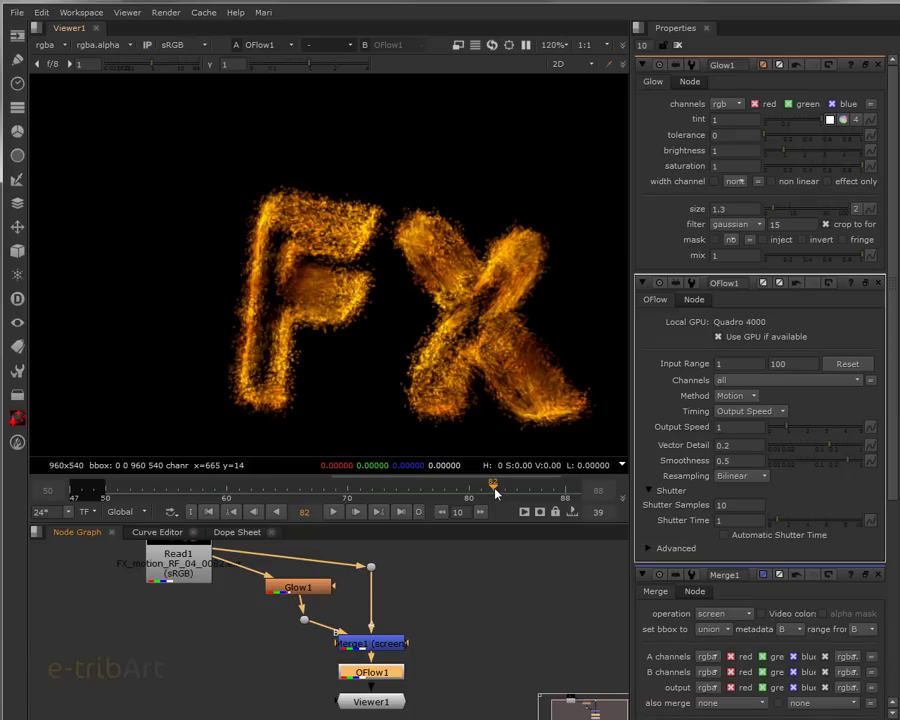
mouse_move(497, 492)
mouse_down()
mouse_move(404, 493)
mouse_move(558, 493)
mouse_move(428, 493)
mouse_move(493, 494)
mouse_up()
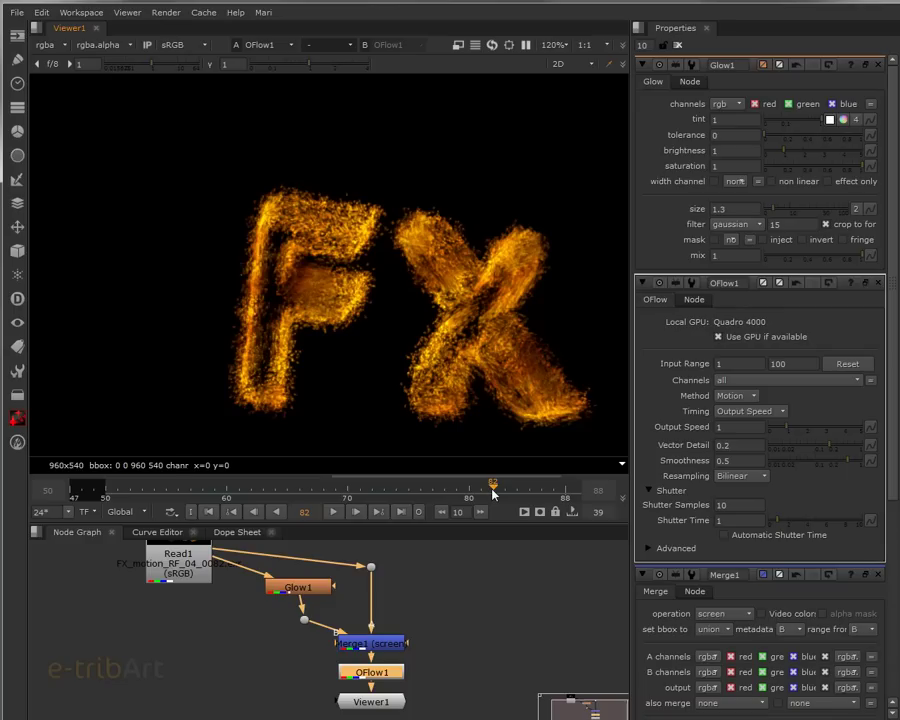
mouse_move(492, 494)
mouse_down()
mouse_move(476, 494)
mouse_move(517, 490)
mouse_up()
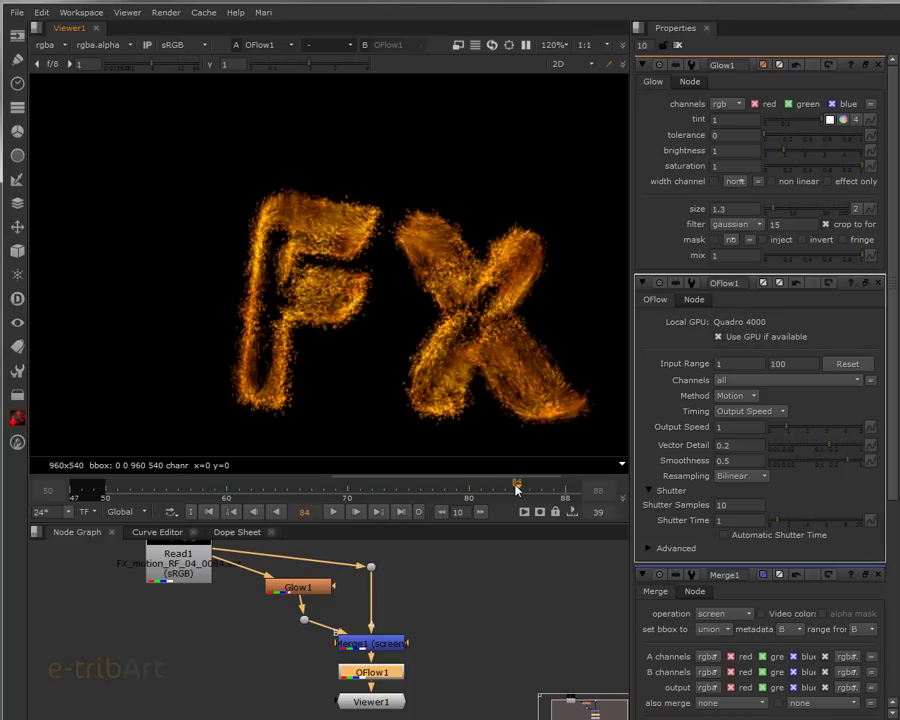